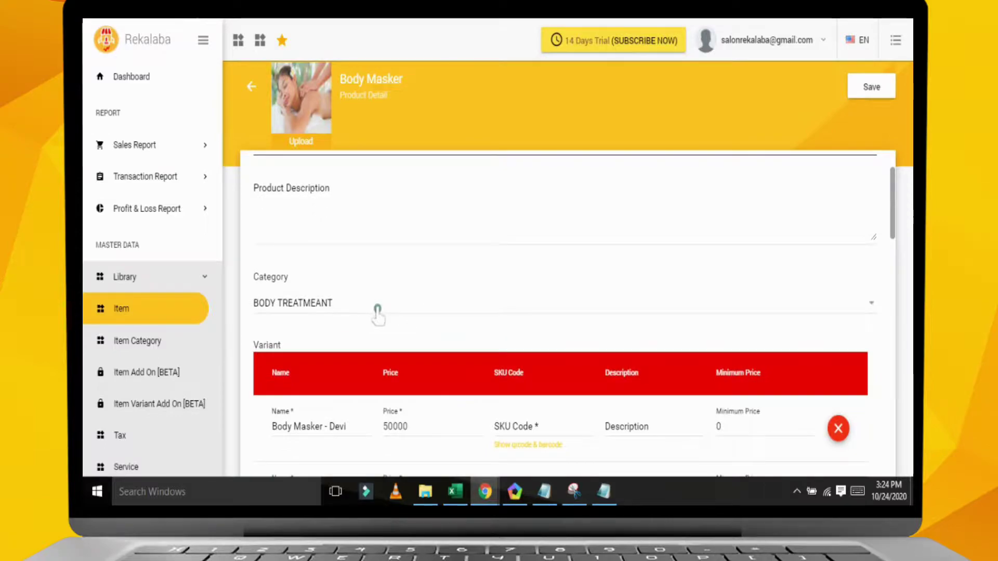
{"action": "left_click", "coordinate": [345, 232]}
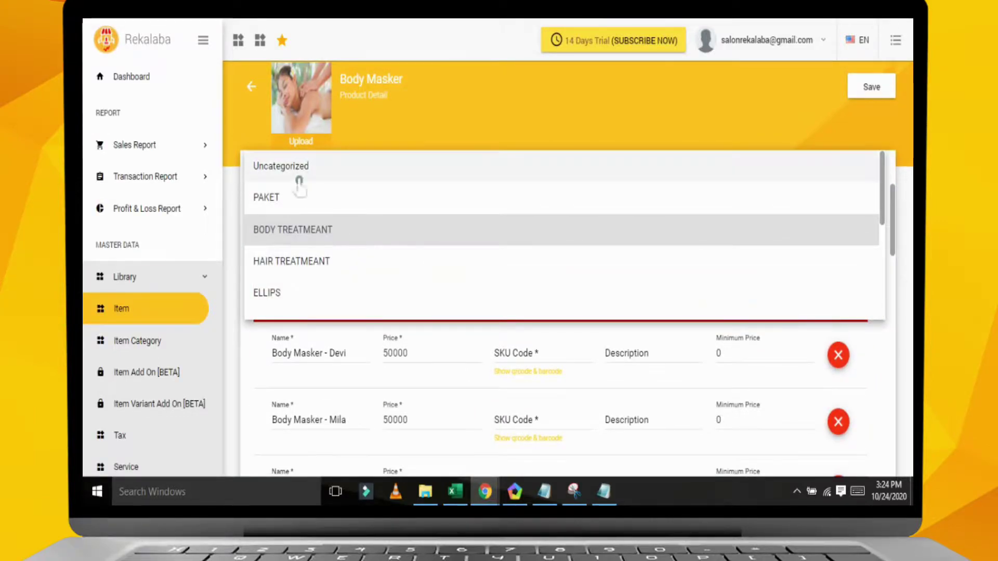
{"action": "left_click", "coordinate": [326, 231]}
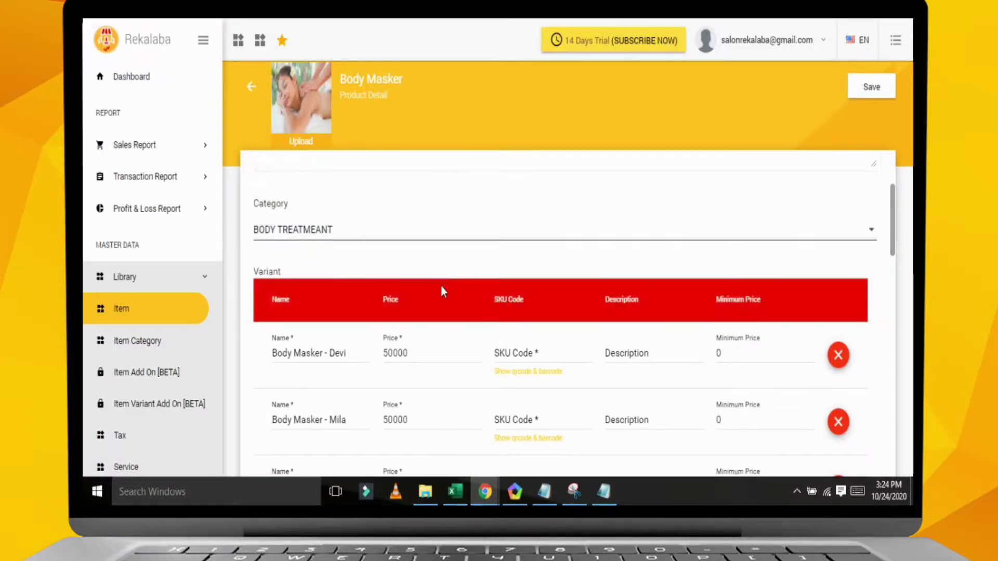
{"action": "scroll", "coordinate": [437, 291], "scroll_direction": "down", "scroll_amount": 2}
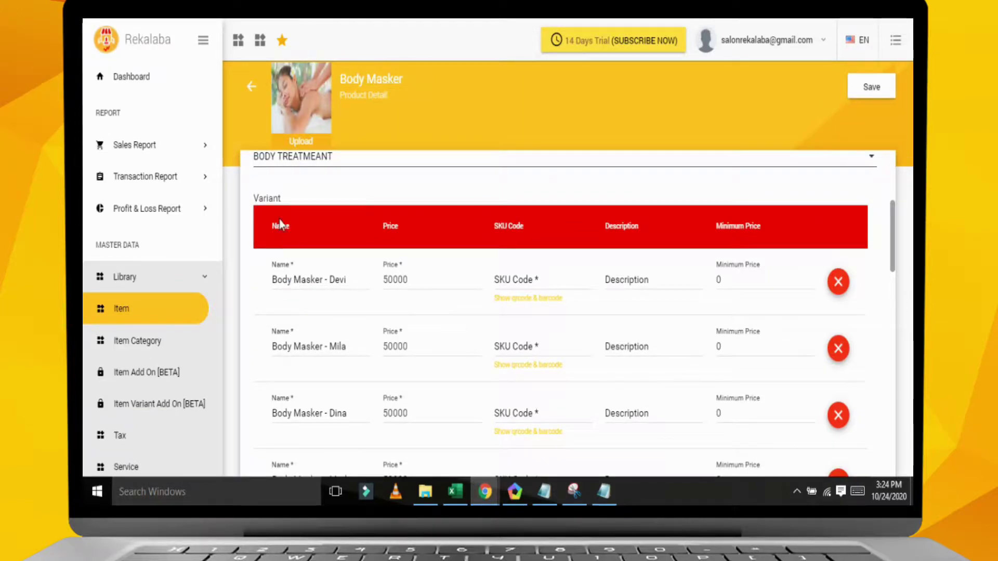
{"action": "left_click", "coordinate": [348, 288]}
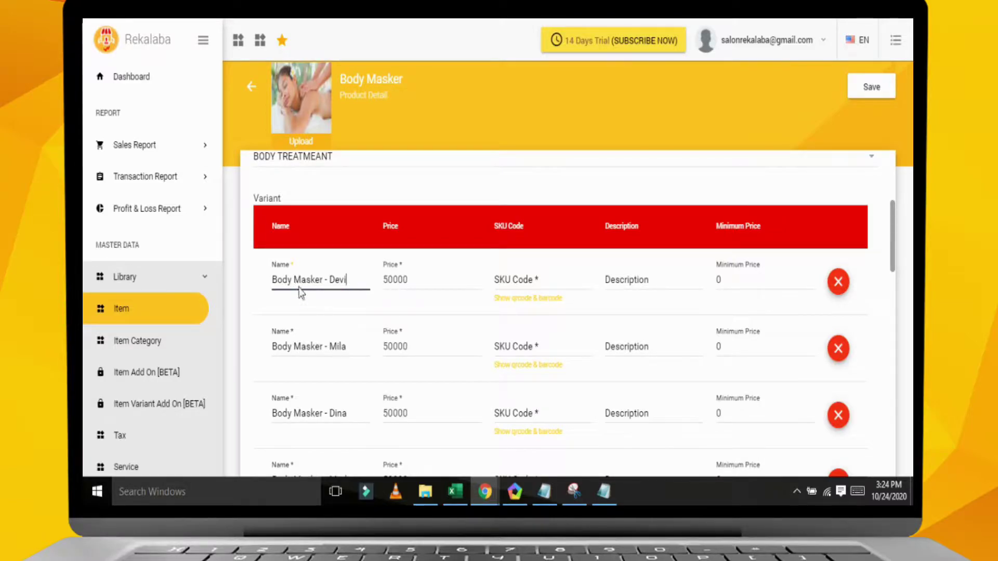
{"action": "scroll", "coordinate": [352, 359], "scroll_direction": "down", "scroll_amount": 2}
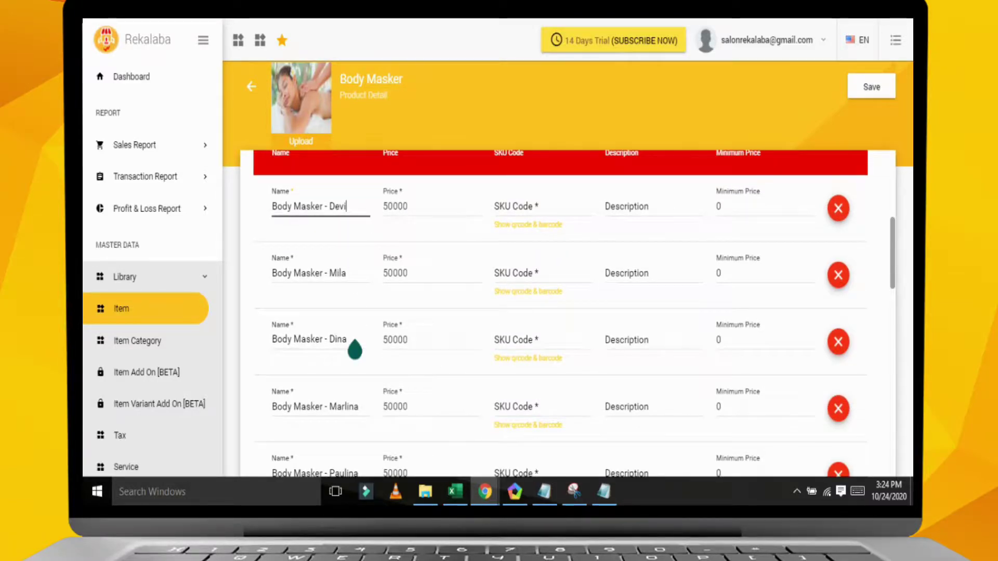
{"action": "scroll", "coordinate": [354, 351], "scroll_direction": "down", "scroll_amount": 2}
{"action": "scroll", "coordinate": [358, 395], "scroll_direction": "down", "scroll_amount": 4}
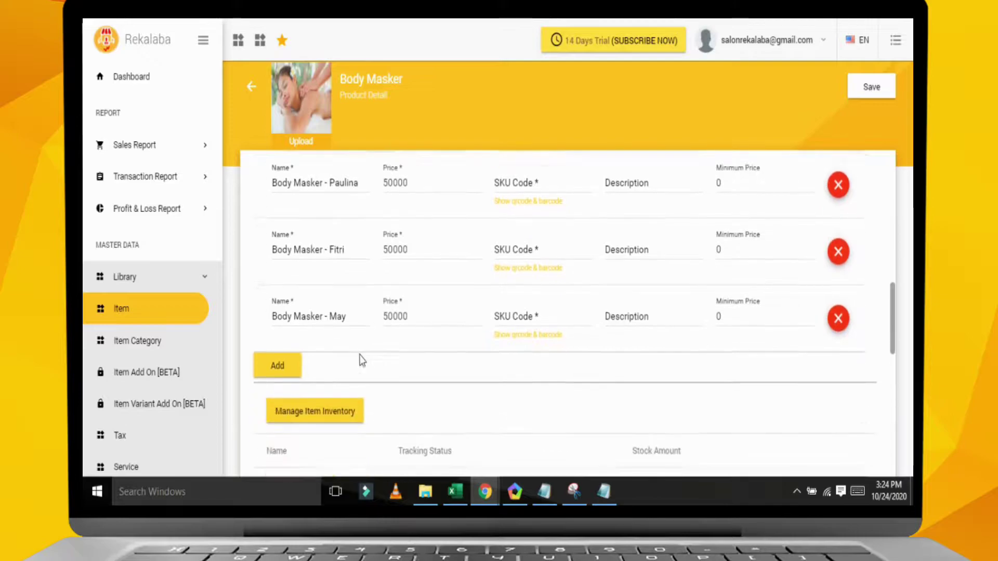
{"action": "scroll", "coordinate": [368, 354], "scroll_direction": "down", "scroll_amount": 2}
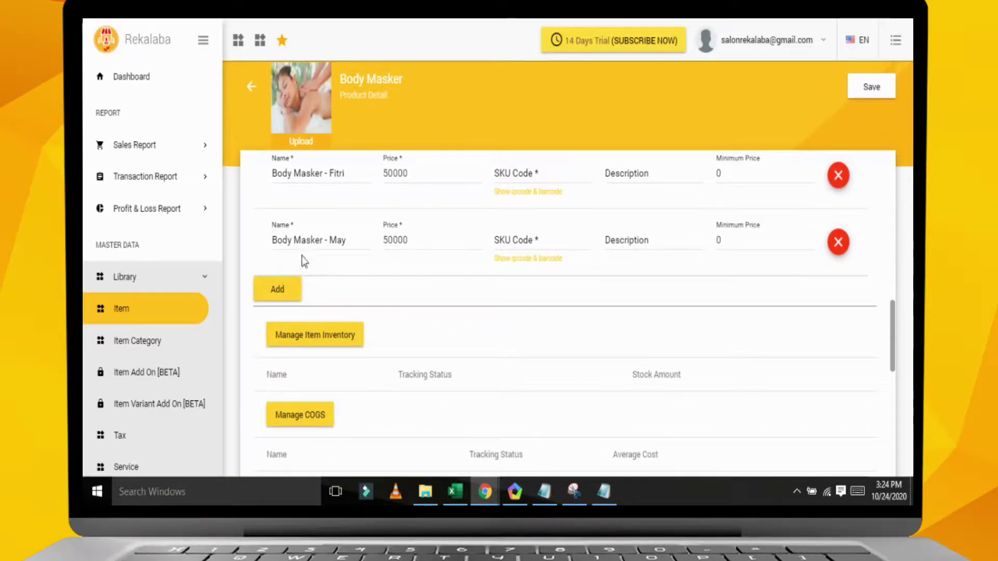
{"action": "left_click", "coordinate": [278, 290]}
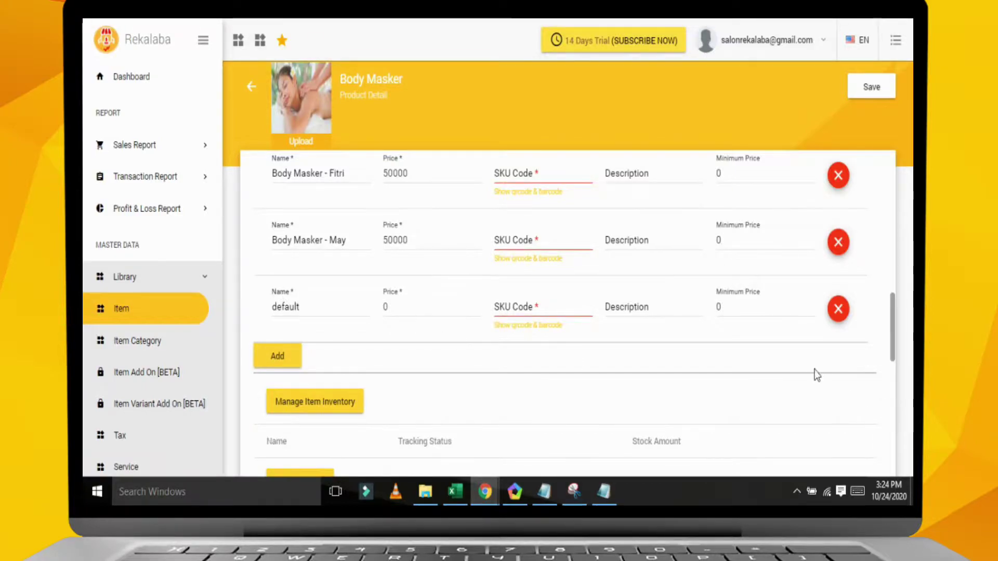
{"action": "left_click", "coordinate": [841, 316]}
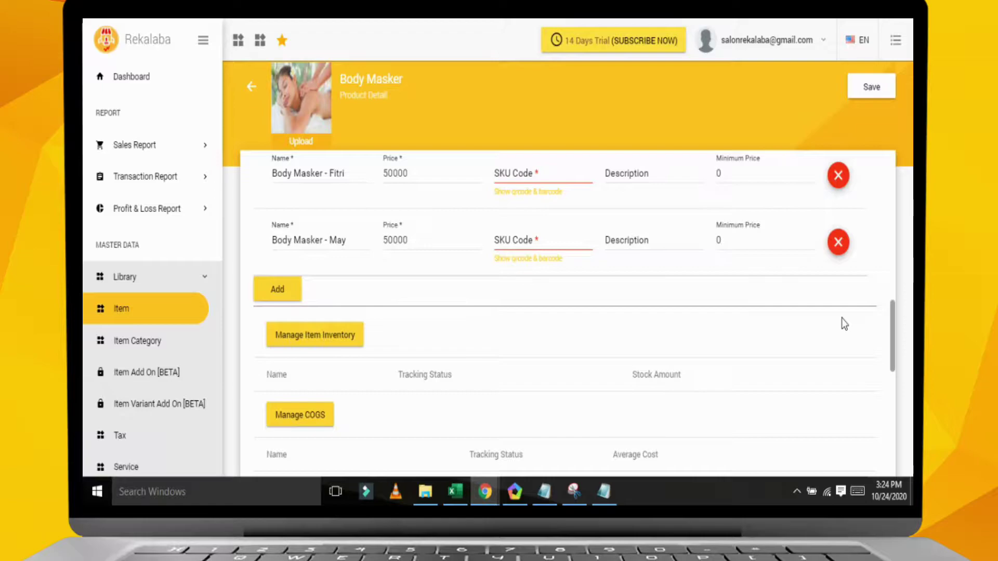
{"action": "scroll", "coordinate": [422, 348], "scroll_direction": "down", "scroll_amount": 3}
- Check the Body Masker variants' 20000 cost of goods sold, then go back to the Item Library list
{"action": "scroll", "coordinate": [423, 353], "scroll_direction": "down", "scroll_amount": 1}
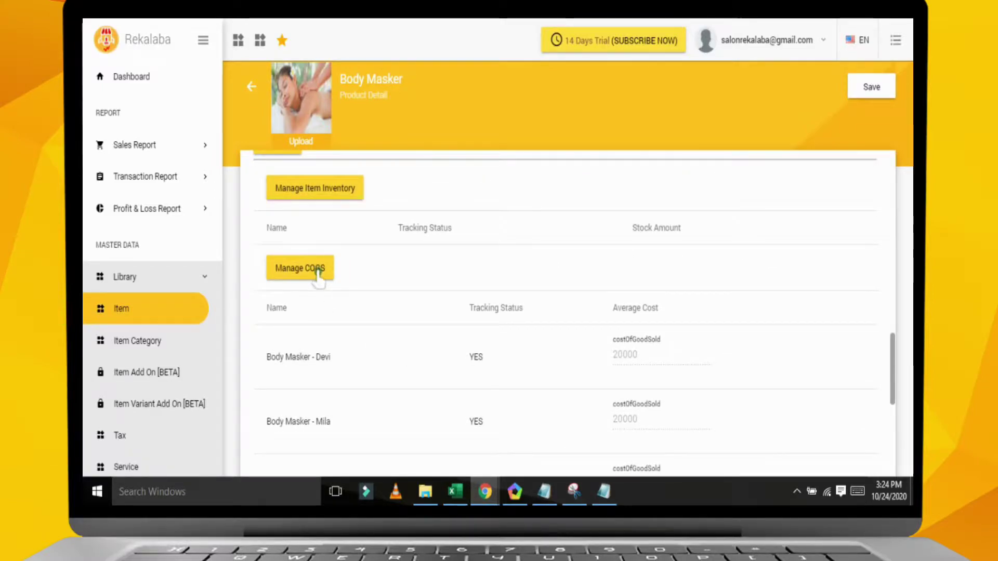
{"action": "scroll", "coordinate": [603, 359], "scroll_direction": "down", "scroll_amount": 1}
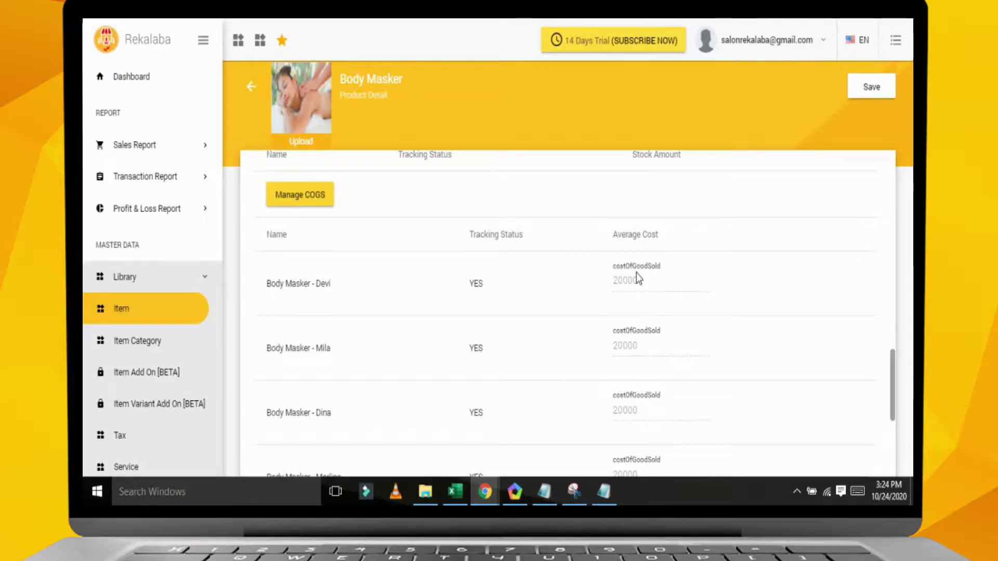
{"action": "scroll", "coordinate": [636, 273], "scroll_direction": "down", "scroll_amount": 2}
{"action": "scroll", "coordinate": [406, 239], "scroll_direction": "up", "scroll_amount": 3}
{"action": "scroll", "coordinate": [392, 307], "scroll_direction": "down", "scroll_amount": 4}
{"action": "scroll", "coordinate": [405, 318], "scroll_direction": "up", "scroll_amount": 1}
{"action": "scroll", "coordinate": [404, 319], "scroll_direction": "up", "scroll_amount": 3}
{"action": "left_click", "coordinate": [296, 173]}
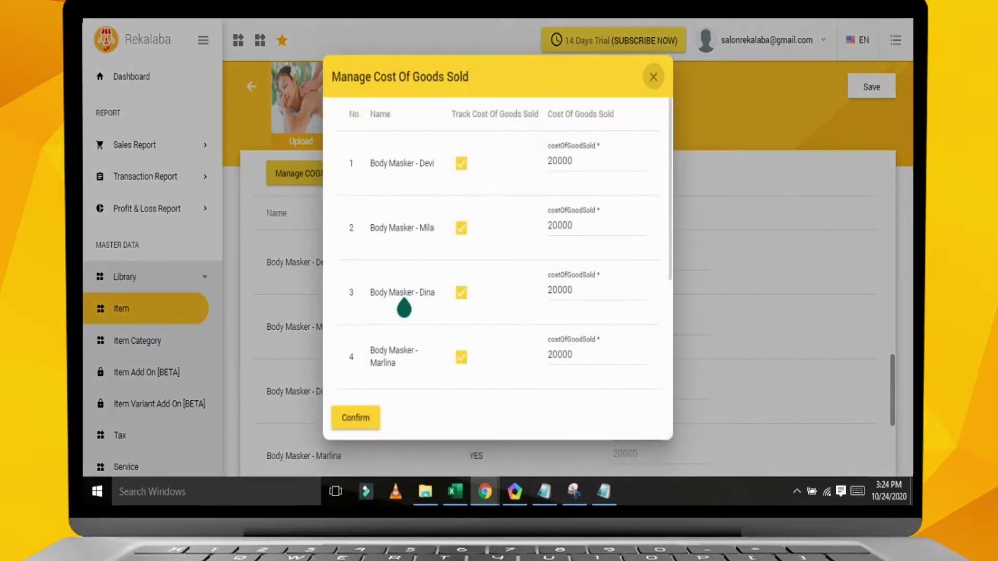
{"action": "left_click", "coordinate": [565, 162]}
{"action": "left_click_drag", "start_coordinate": [584, 169], "coordinate": [590, 174]}
{"action": "left_click", "coordinate": [653, 77]}
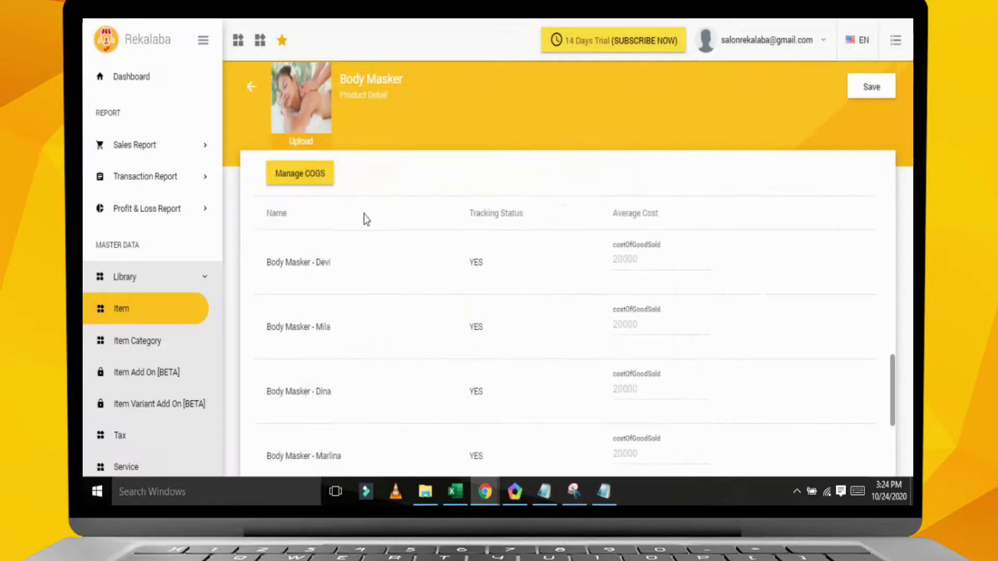
{"action": "left_click", "coordinate": [144, 312]}
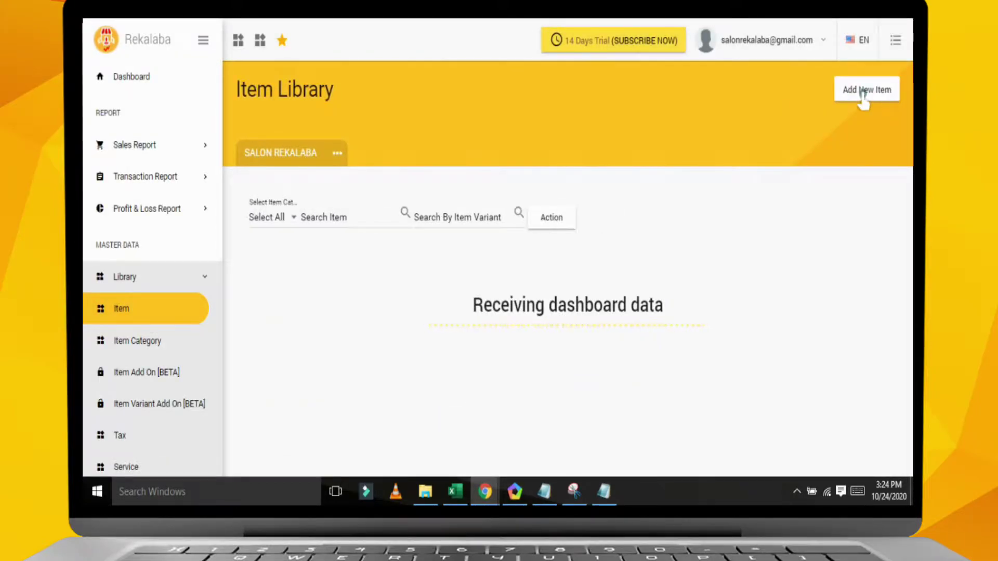
- Start a new item named 'Hair Cut Kids' and set its category to HAIR TREATMEANT
{"action": "left_click", "coordinate": [863, 91]}
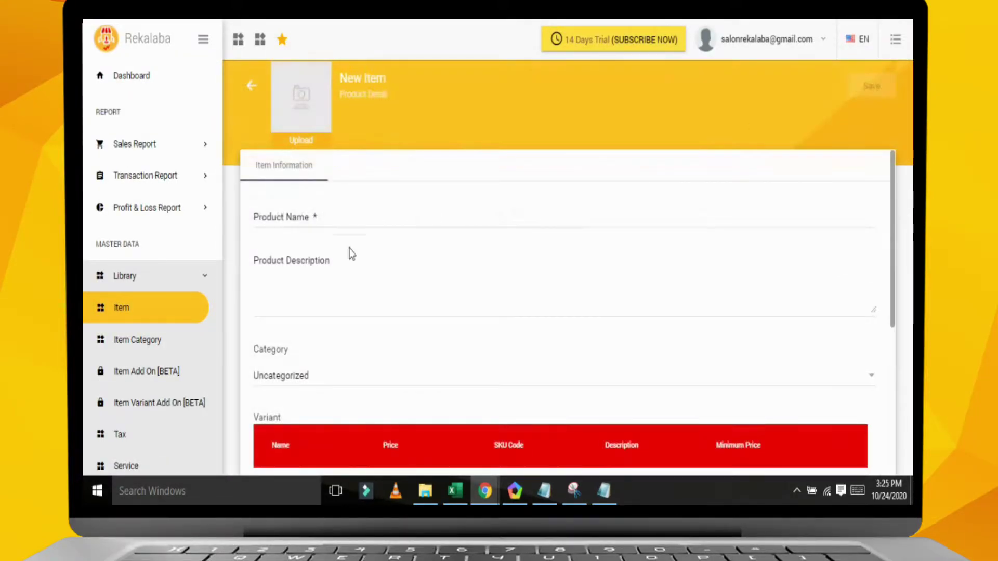
{"action": "left_click", "coordinate": [327, 224]}
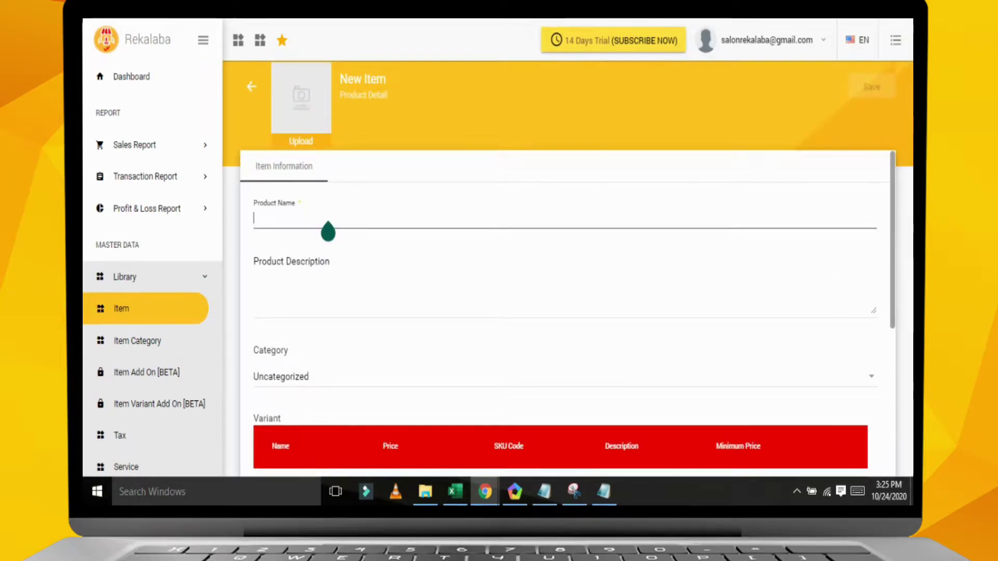
{"action": "type", "text": "Hai"}
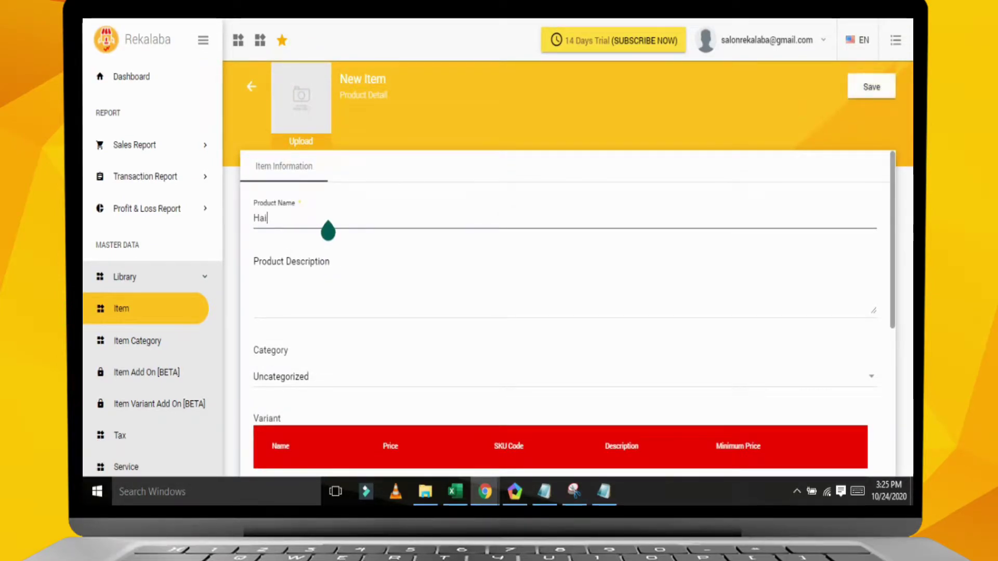
{"action": "type", "text": "r Cut Kids"}
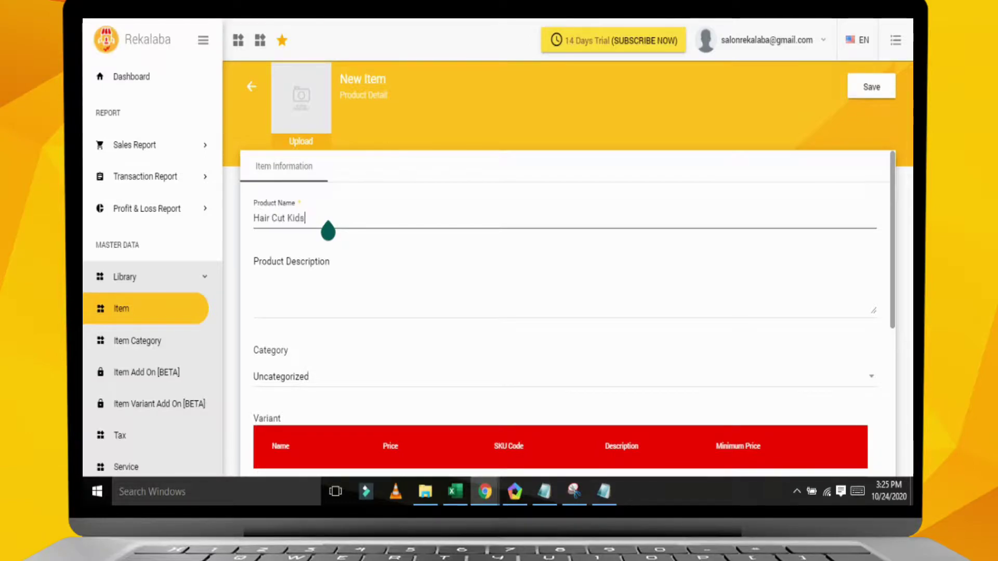
{"action": "left_click", "coordinate": [318, 376]}
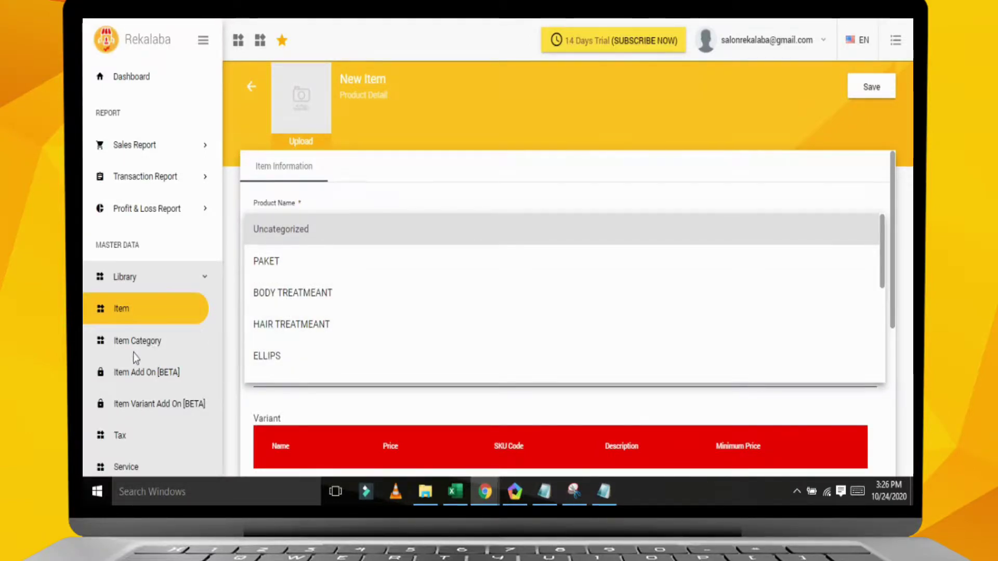
{"action": "left_click", "coordinate": [306, 326]}
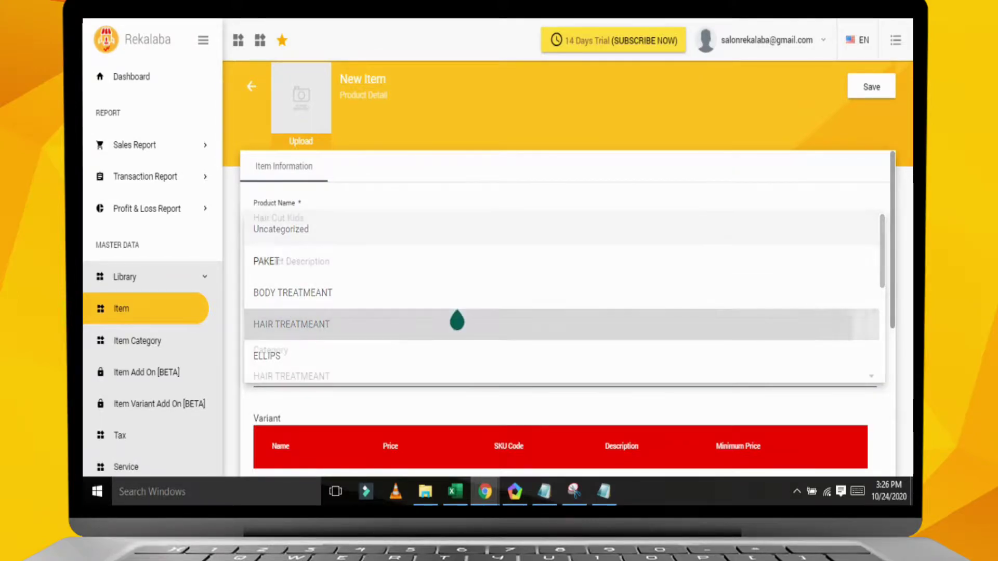
{"action": "triple_click", "coordinate": [323, 220]}
{"action": "key", "text": "ctrl+c"}
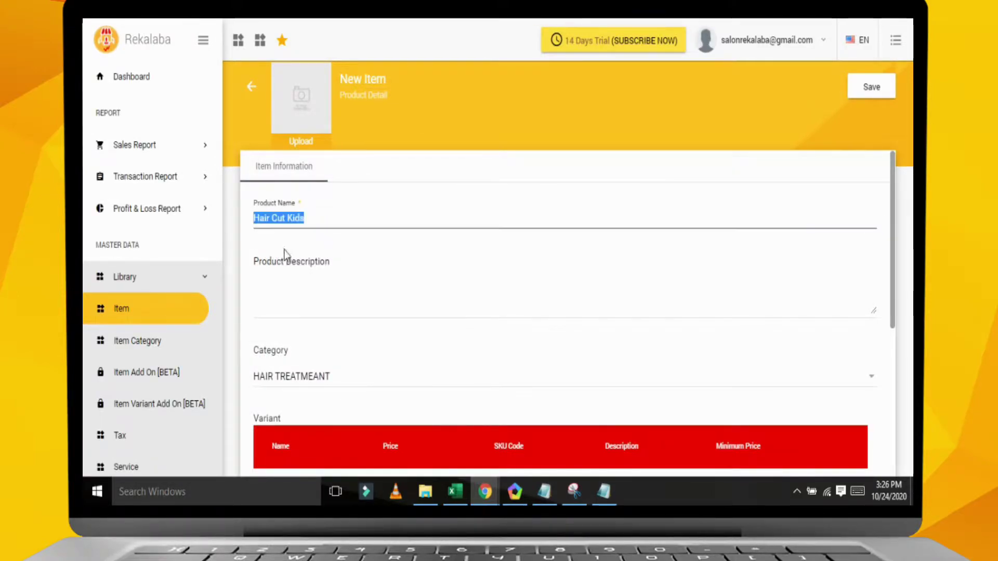
{"action": "scroll", "coordinate": [411, 294], "scroll_direction": "down", "scroll_amount": 4}
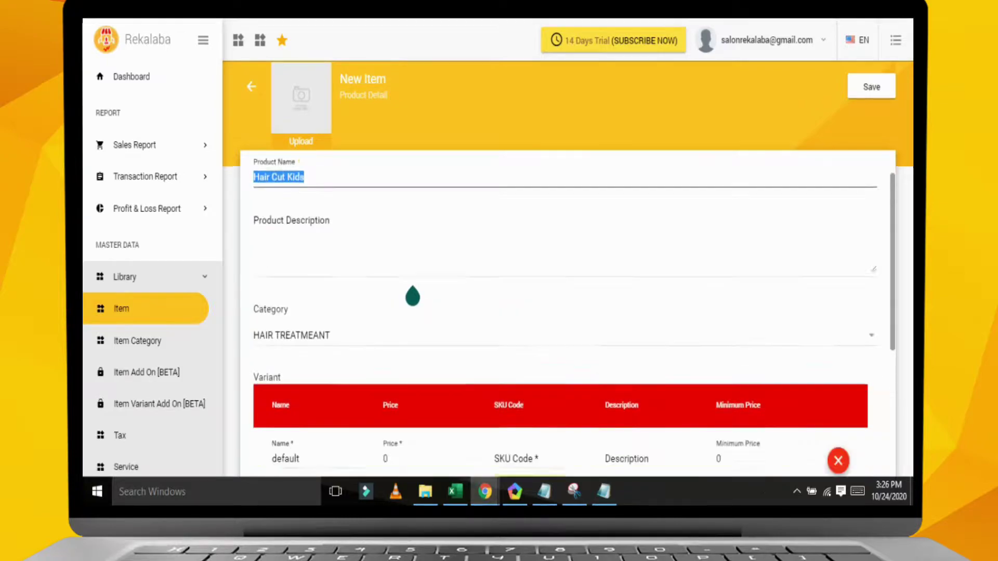
- Name the first variant 'Hair Cut Kids - Devi' and price it at 50000
{"action": "double_click", "coordinate": [315, 284]}
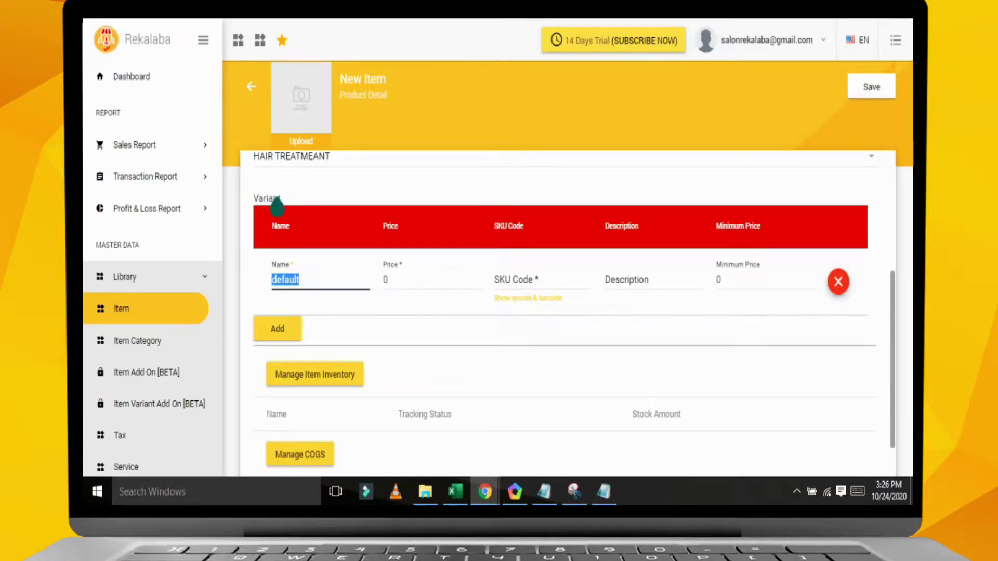
{"action": "key", "text": "ctrl+v"}
{"action": "type", "text": "-"}
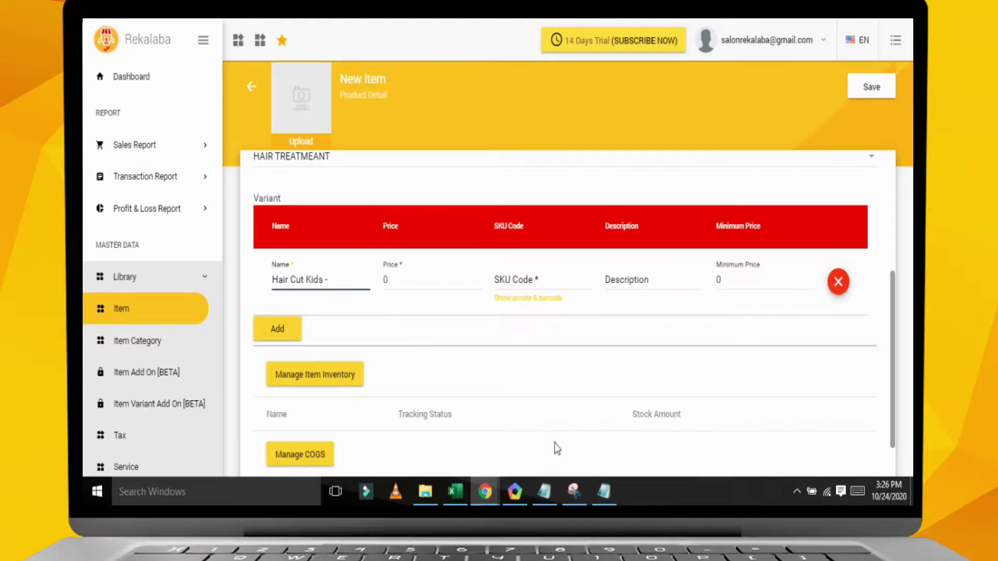
{"action": "left_click", "coordinate": [604, 492]}
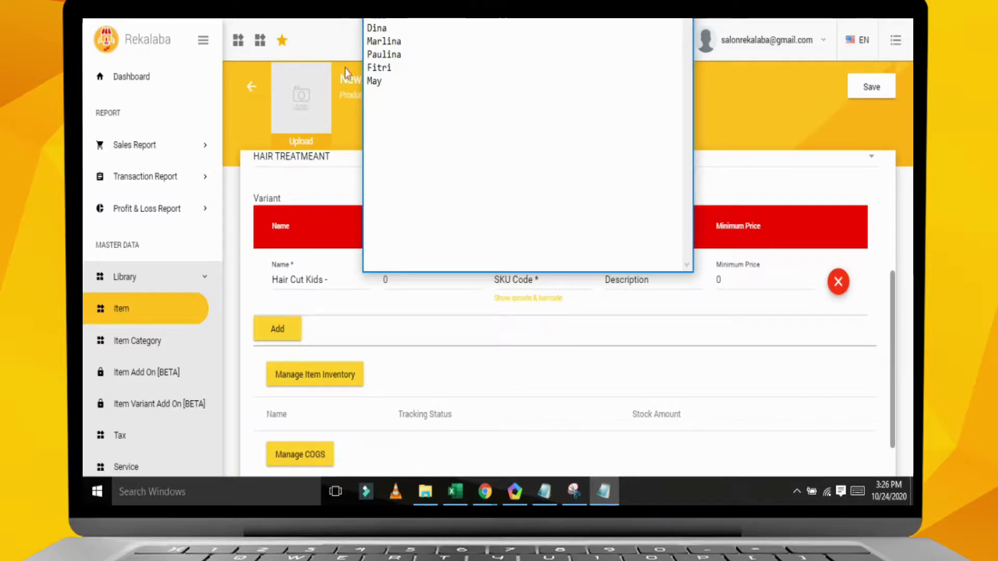
{"action": "left_click", "coordinate": [334, 288]}
{"action": "type", "text": "Devi"}
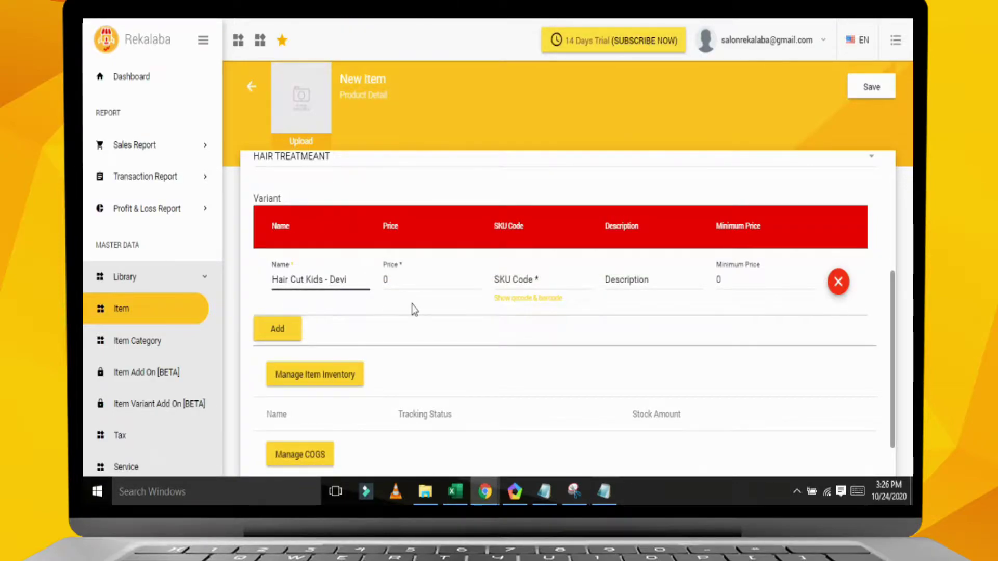
{"action": "key", "text": "Tab"}
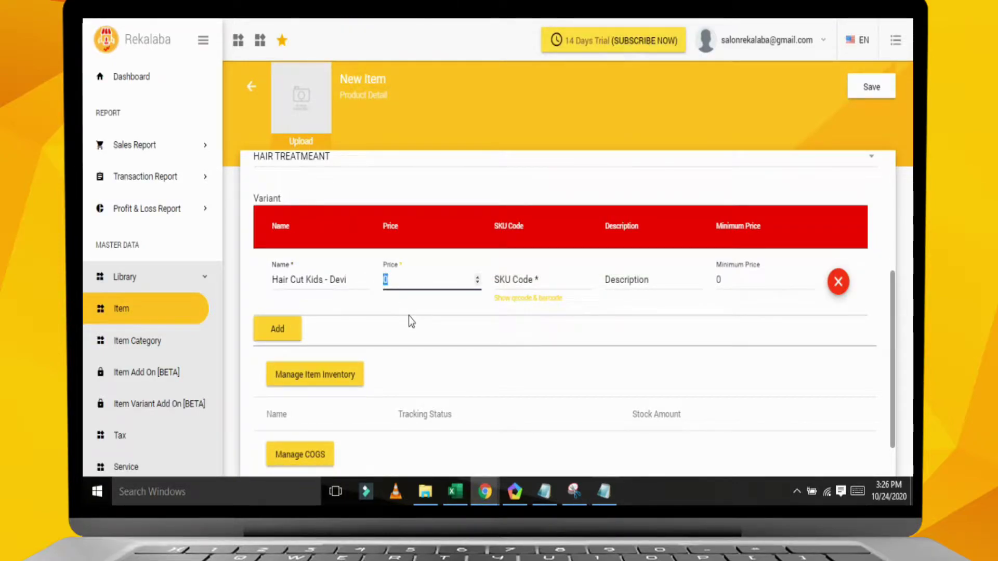
{"action": "type", "text": "50000"}
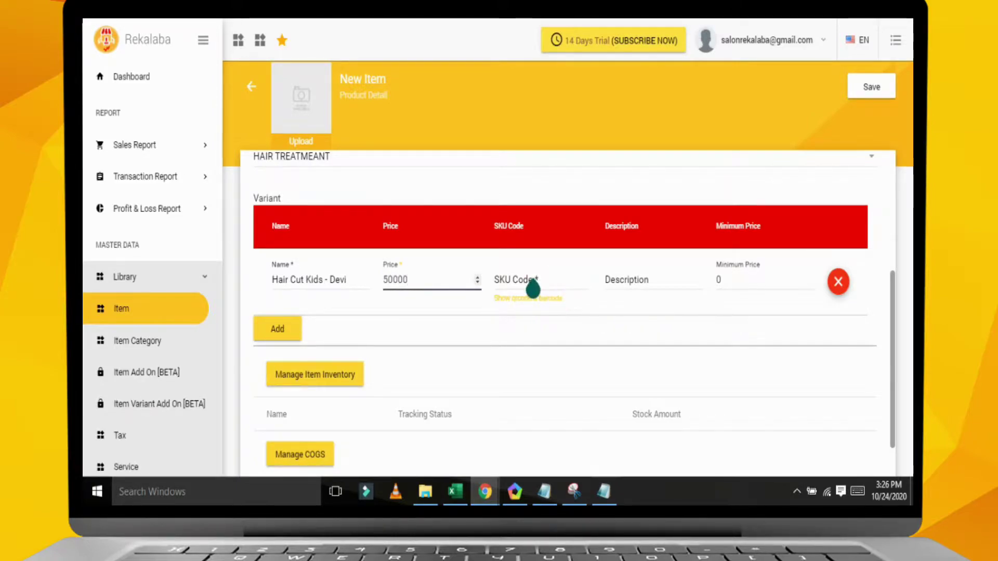
- Add a second variant named 'Hair Cut Kids - Mila'
{"action": "left_click", "coordinate": [286, 335]}
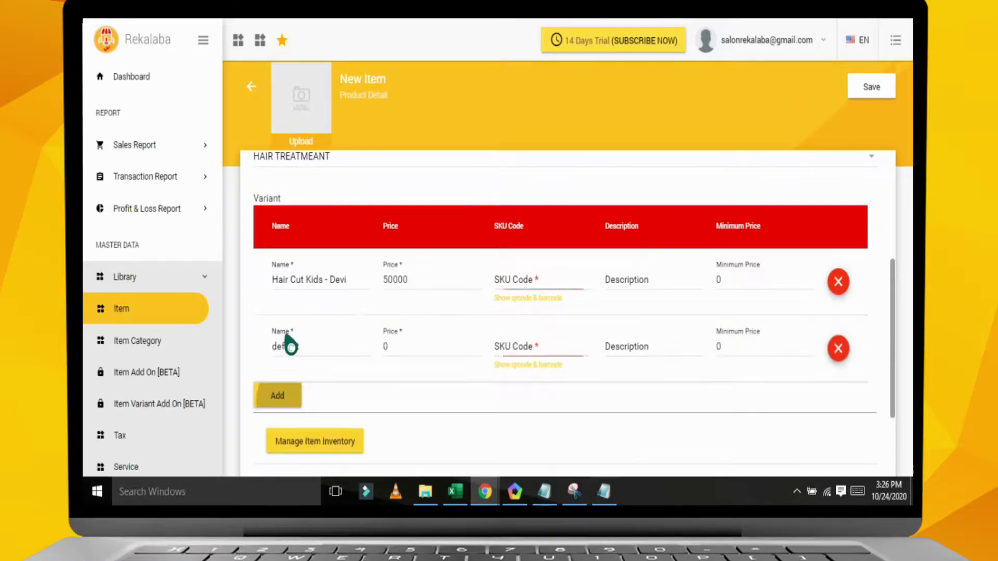
{"action": "left_click_drag", "start_coordinate": [310, 350], "coordinate": [274, 347]}
{"action": "left_click_drag", "start_coordinate": [346, 280], "coordinate": [271, 283]}
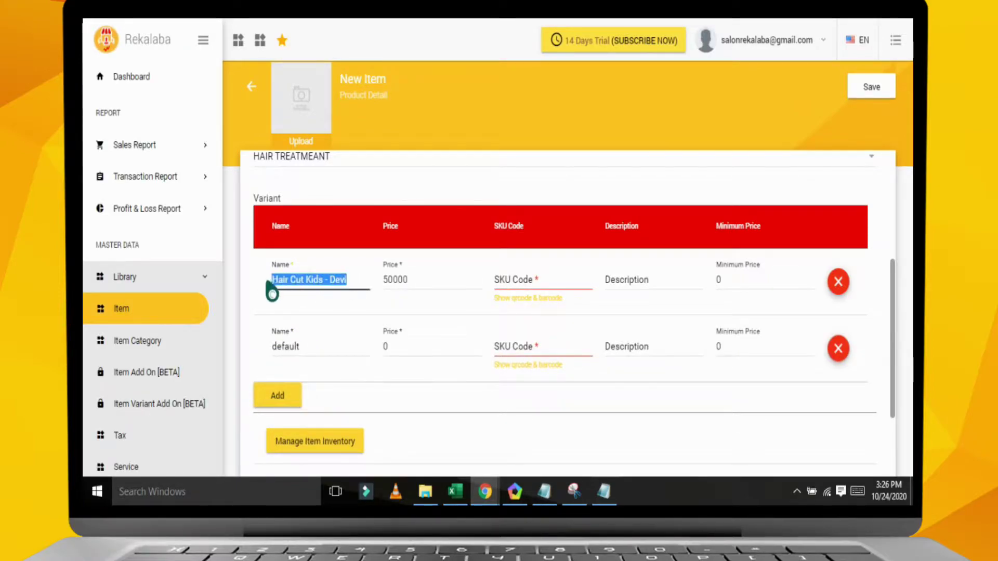
{"action": "double_click", "coordinate": [312, 355]}
{"action": "key", "text": "BackSpace"}
{"action": "key", "text": "BackSpace"}
{"action": "key", "text": "BackSpace"}
{"action": "key", "text": "BackSpace"}
{"action": "left_click", "coordinate": [606, 491]}
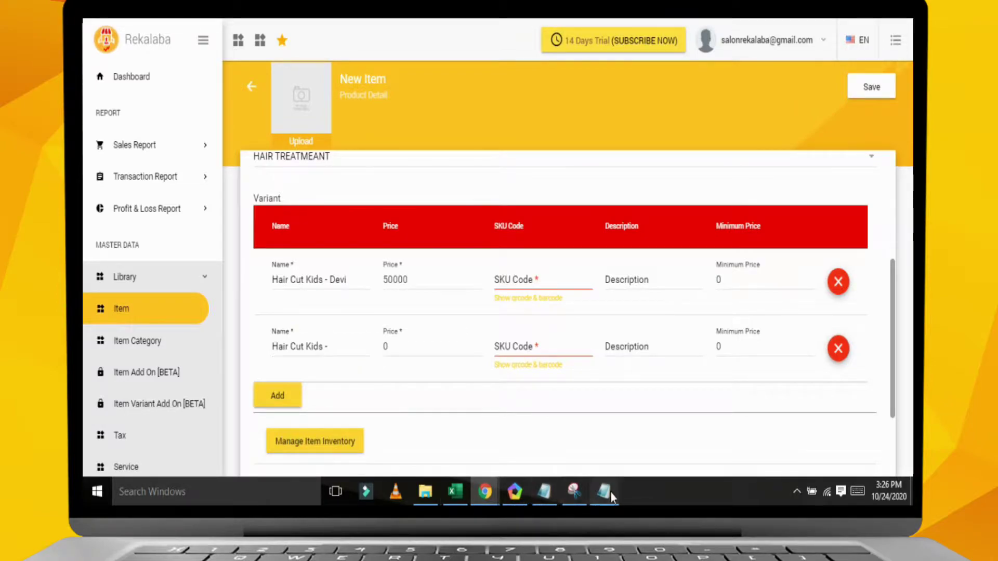
{"action": "left_click", "coordinate": [350, 360]}
{"action": "type", "text": "Mila"}
- Copy the 50000 price into the Mila variant's price field
{"action": "double_click", "coordinate": [421, 281]}
{"action": "key", "text": "ctrl+c"}
{"action": "double_click", "coordinate": [390, 349]}
{"action": "key", "text": "ctrl+v"}
{"action": "left_click", "coordinate": [455, 491]}
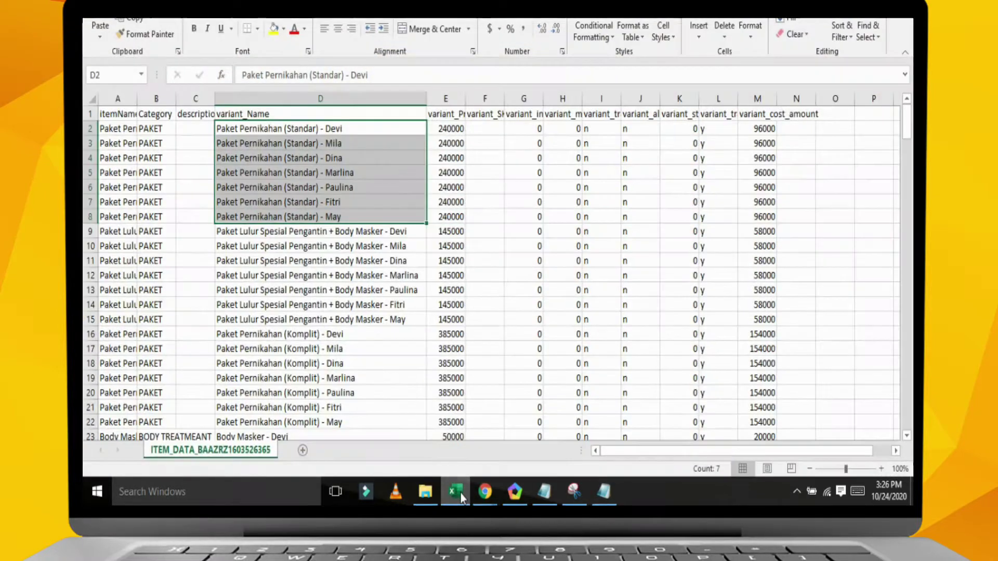
- Review cost amounts in the ITEM_DATA sheet and autofit column A to show full item names
{"action": "left_click", "coordinate": [292, 260]}
{"action": "scroll", "coordinate": [317, 307], "scroll_direction": "down", "scroll_amount": 5}
{"action": "scroll", "coordinate": [318, 307], "scroll_direction": "up", "scroll_amount": 5}
{"action": "left_click", "coordinate": [770, 142]}
{"action": "left_click", "coordinate": [756, 231]}
{"action": "left_click", "coordinate": [606, 245]}
{"action": "scroll", "coordinate": [289, 221], "scroll_direction": "down", "scroll_amount": 10}
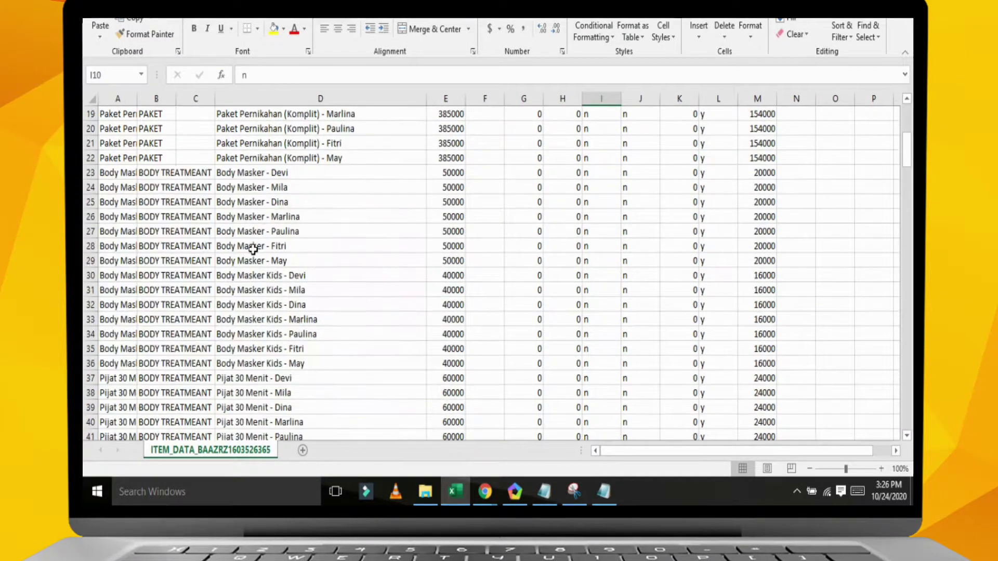
{"action": "double_click", "coordinate": [137, 98]}
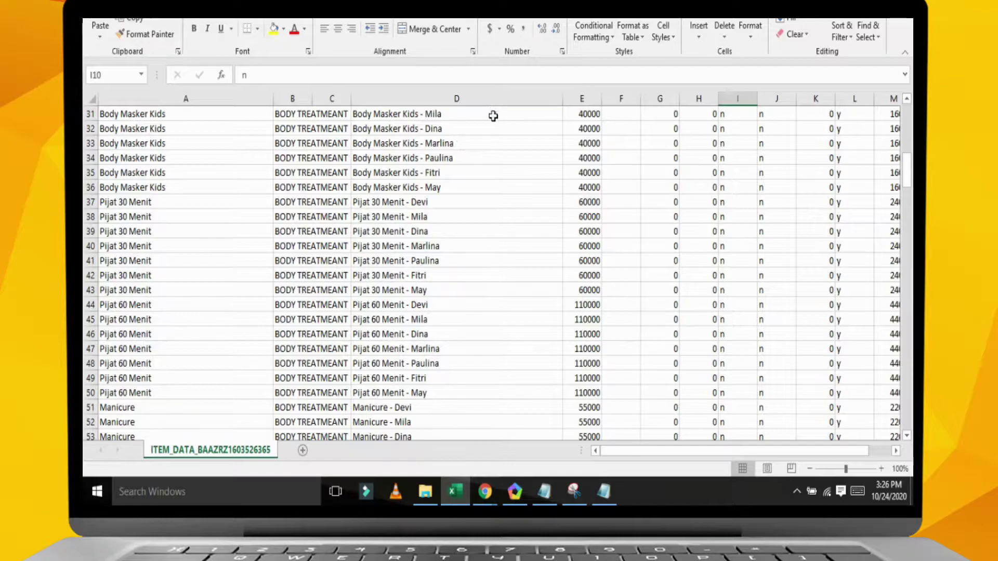
{"action": "key", "text": "alt+Tab"}
{"action": "scroll", "coordinate": [393, 345], "scroll_direction": "down", "scroll_amount": 2}
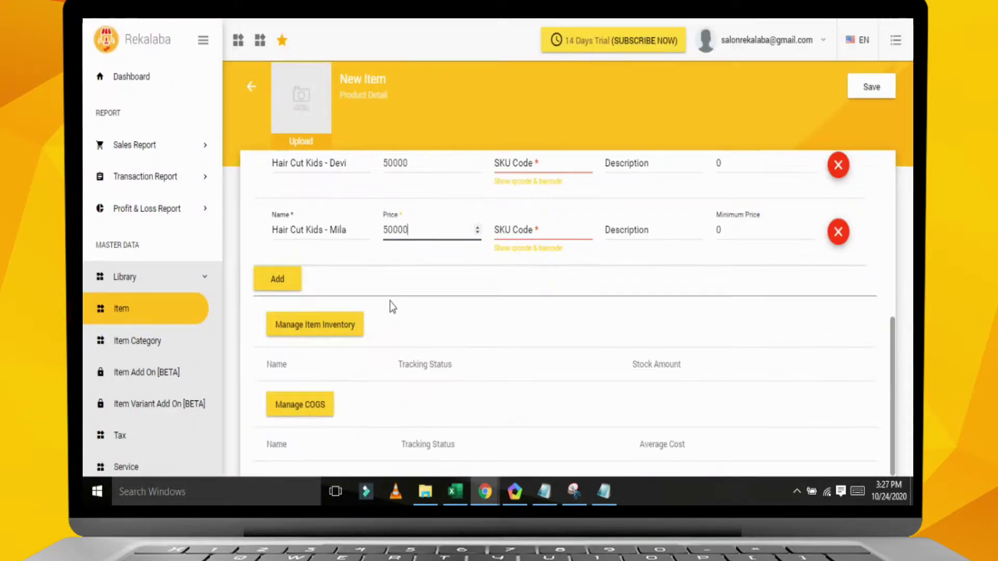
- Track cost of goods sold for the Devi and Mila variants at 30000 each and confirm
{"action": "left_click", "coordinate": [309, 410]}
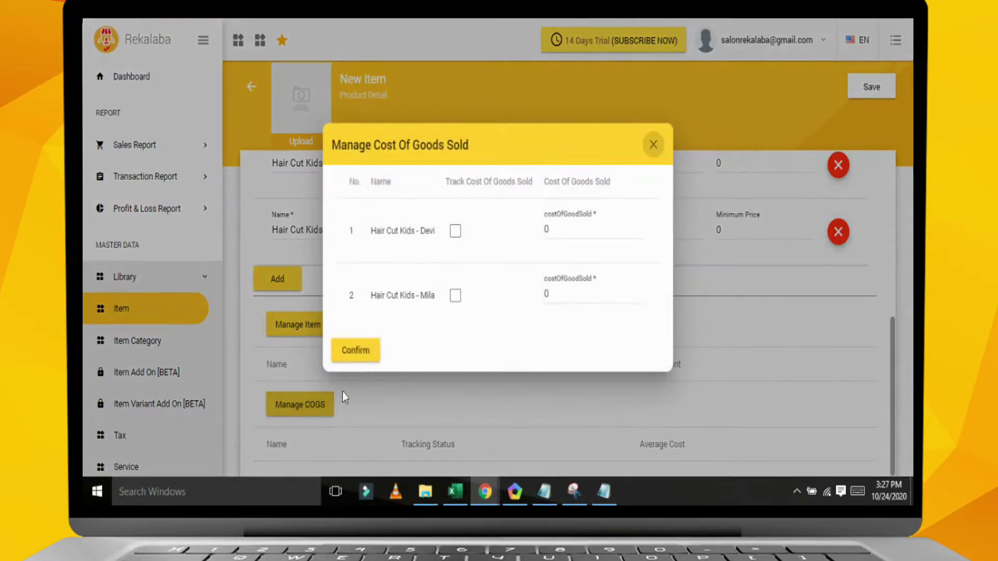
{"action": "left_click", "coordinate": [455, 297]}
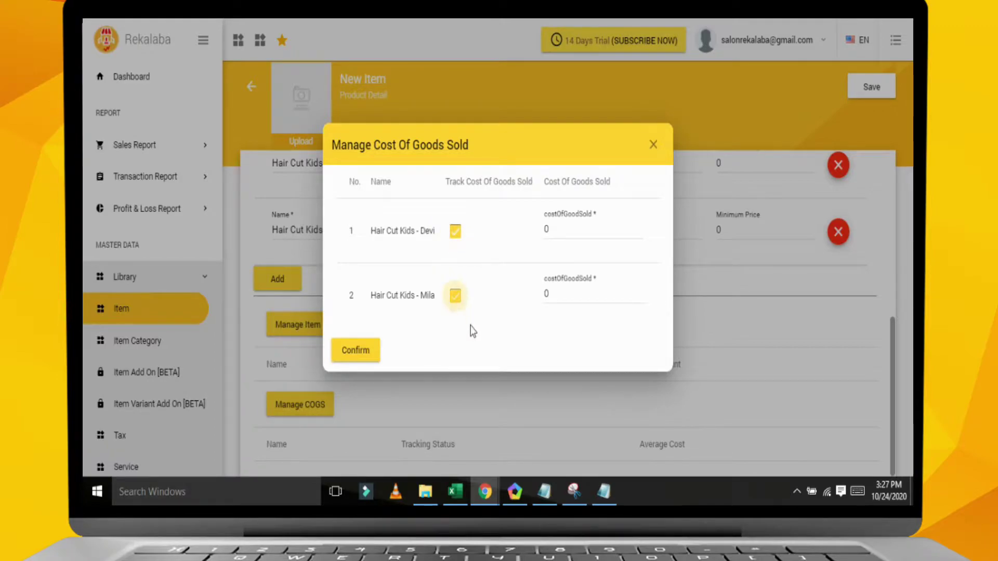
{"action": "left_click", "coordinate": [566, 229]}
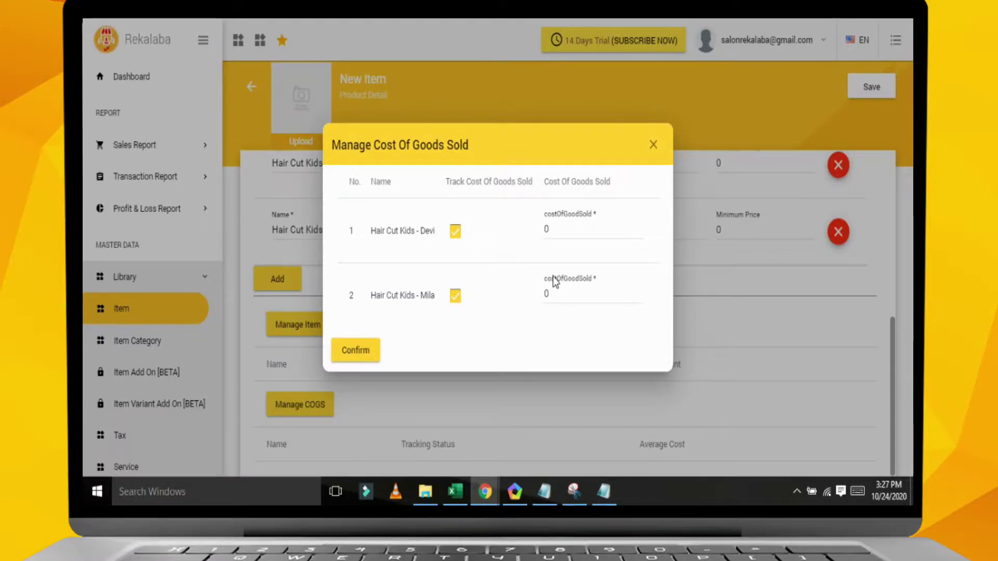
{"action": "double_click", "coordinate": [547, 230]}
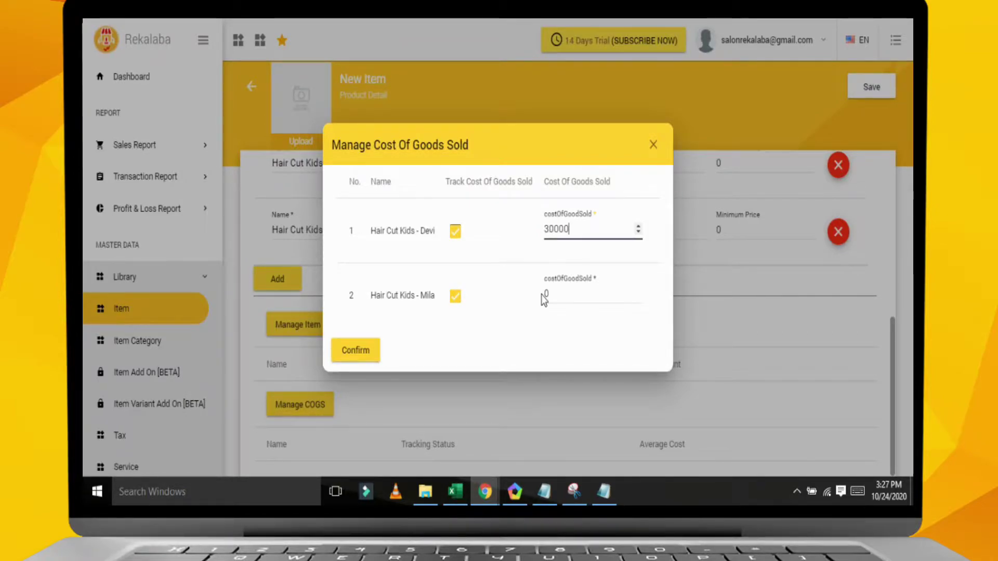
{"action": "left_click_drag", "start_coordinate": [584, 231], "coordinate": [530, 229]}
{"action": "left_click_drag", "start_coordinate": [563, 296], "coordinate": [519, 302]}
{"action": "key", "text": "ctrl+v"}
{"action": "left_click", "coordinate": [356, 352]}
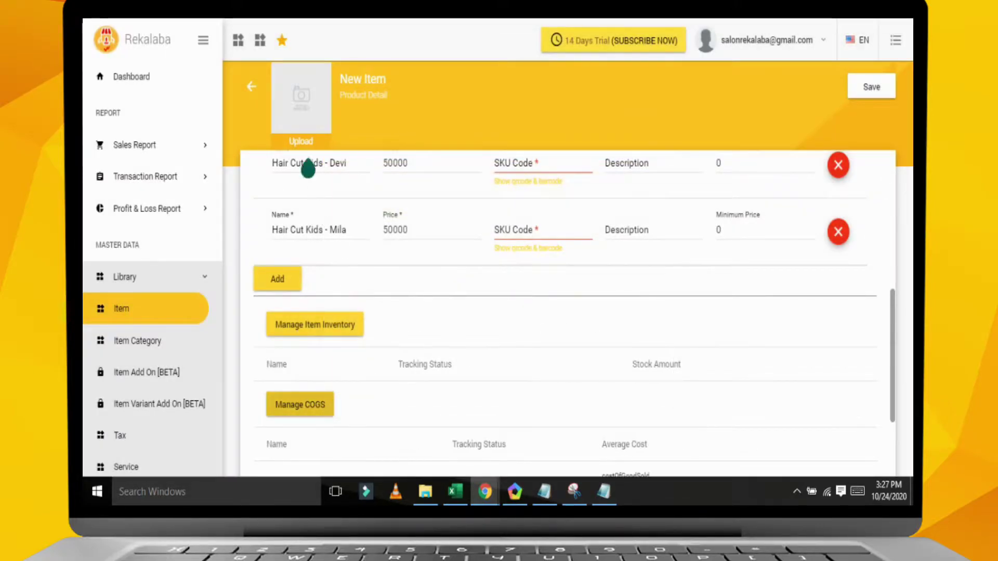
- Upload image 5316 from the GAMBAR PRODUK folder as the item photo and save the item
{"action": "left_click", "coordinate": [303, 143]}
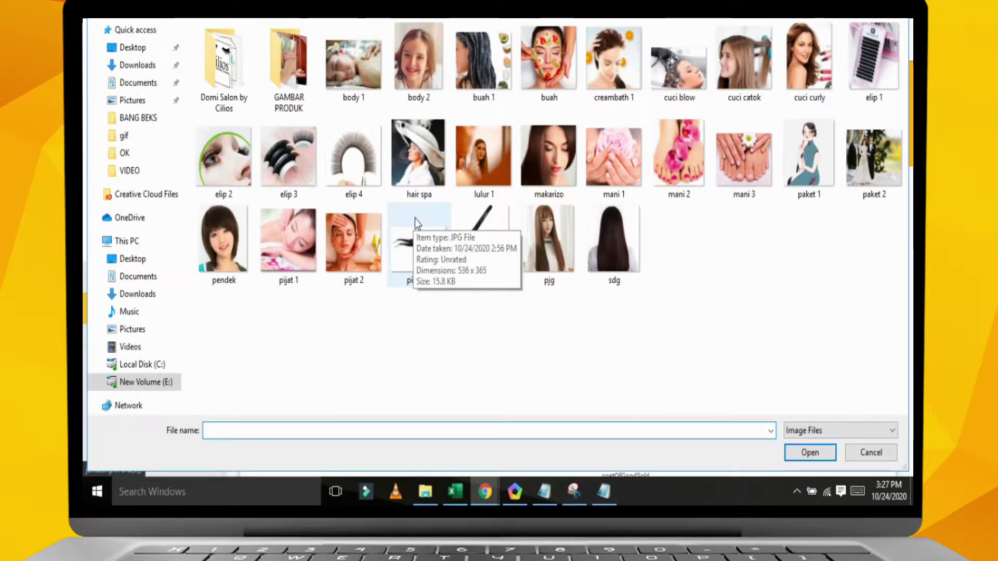
{"action": "double_click", "coordinate": [294, 89]}
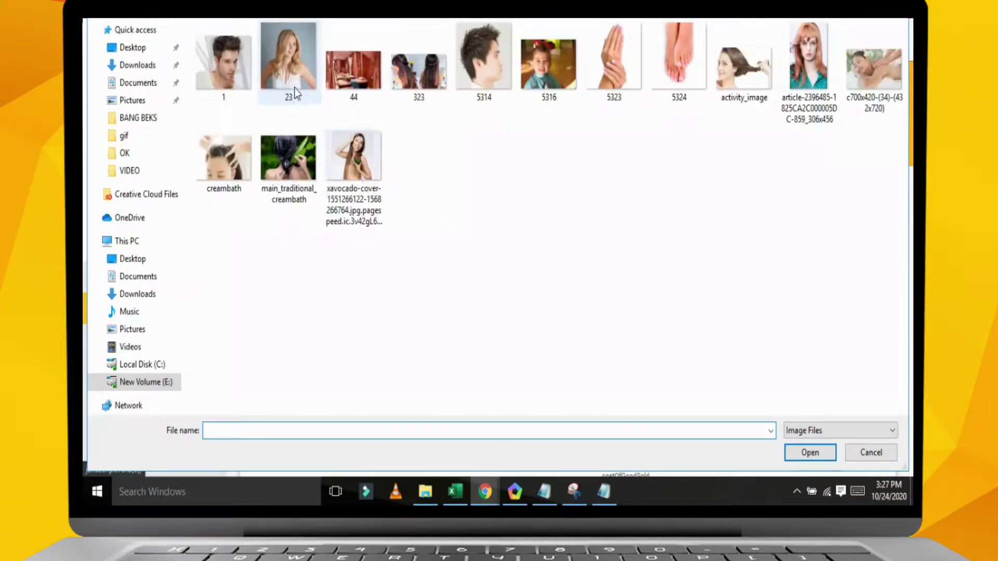
{"action": "double_click", "coordinate": [541, 77]}
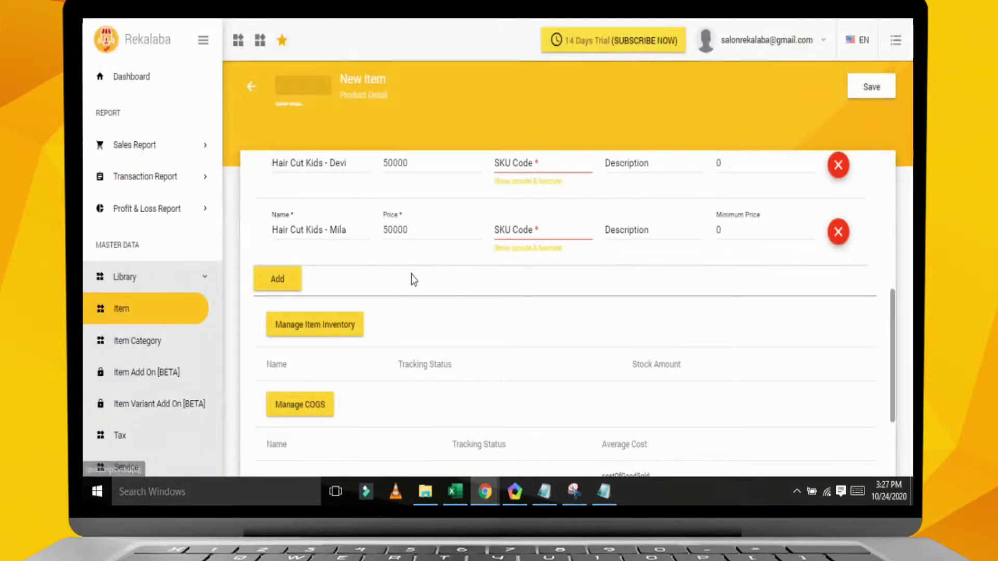
{"action": "left_click", "coordinate": [878, 89]}
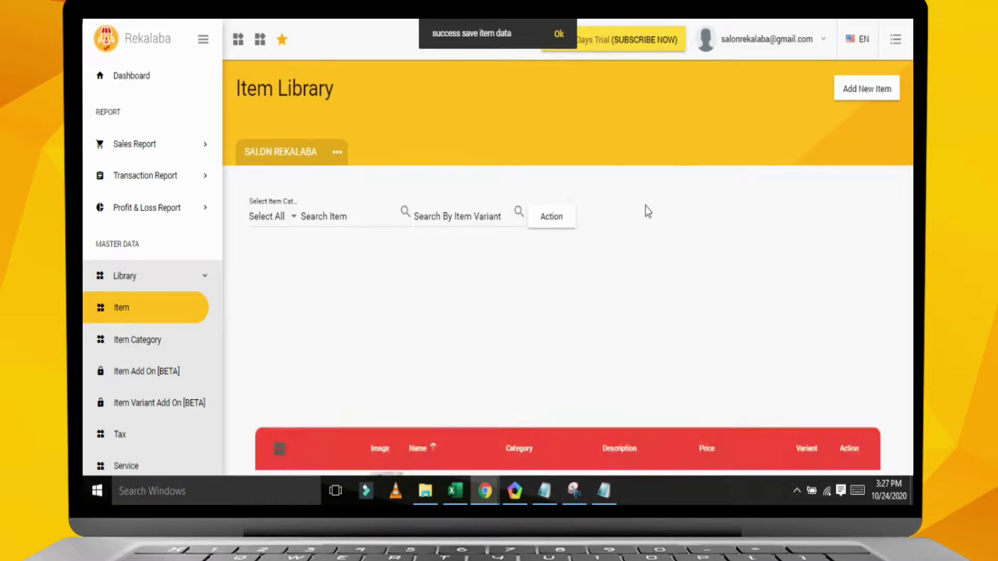
- Open Employee > Employee Lists to see the Staff List with one Cashier and one Admin Staff
{"action": "scroll", "coordinate": [535, 278], "scroll_direction": "down", "scroll_amount": 5}
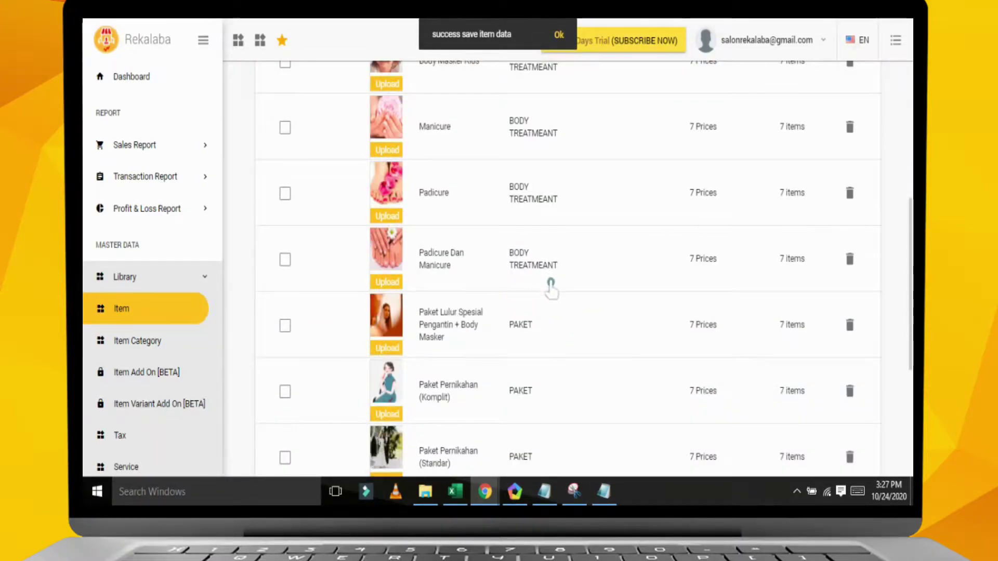
{"action": "scroll", "coordinate": [551, 287], "scroll_direction": "down", "scroll_amount": 5}
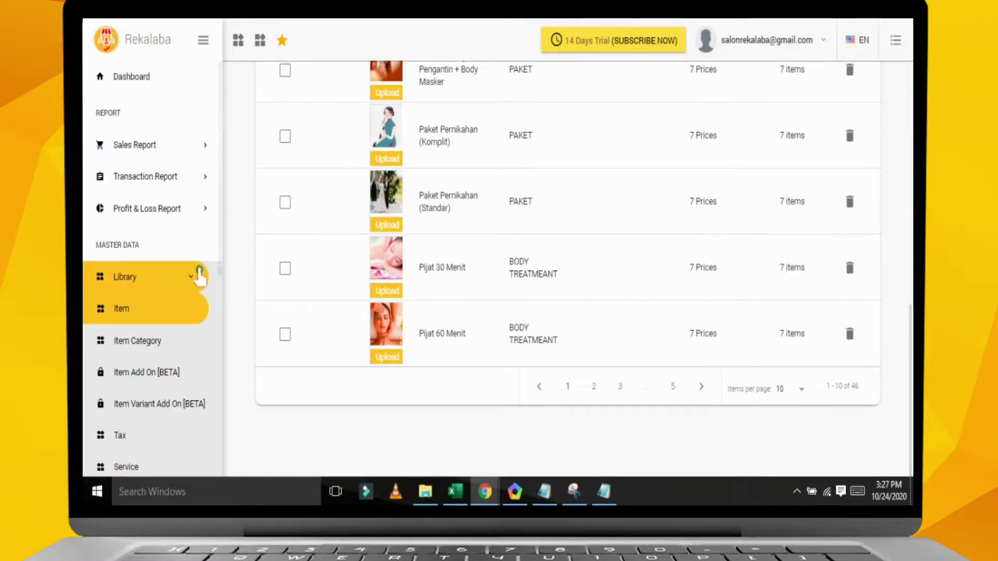
{"action": "scroll", "coordinate": [181, 327], "scroll_direction": "down", "scroll_amount": 4}
{"action": "scroll", "coordinate": [179, 325], "scroll_direction": "down", "scroll_amount": 4}
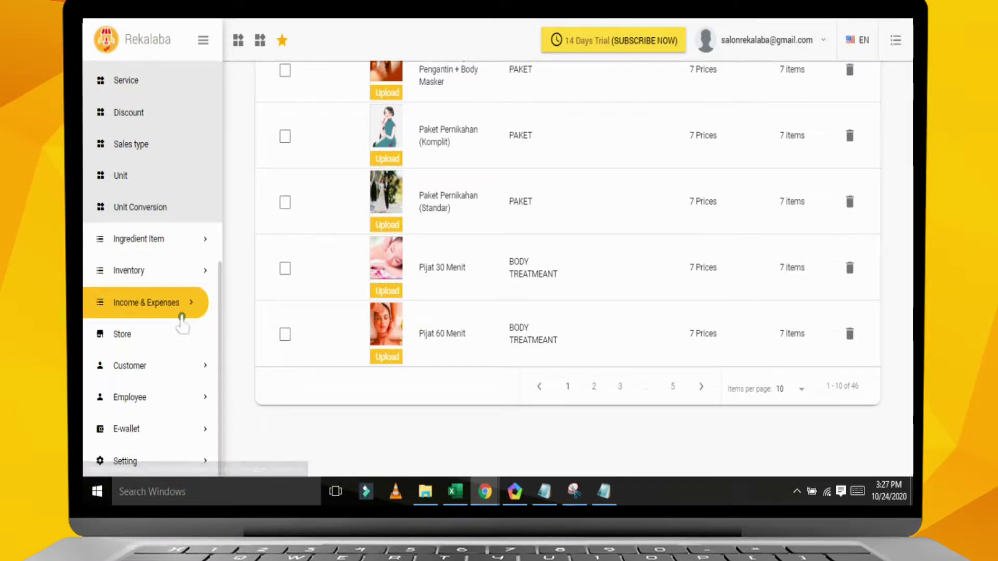
{"action": "left_click", "coordinate": [159, 407]}
{"action": "scroll", "coordinate": [162, 403], "scroll_direction": "down", "scroll_amount": 3}
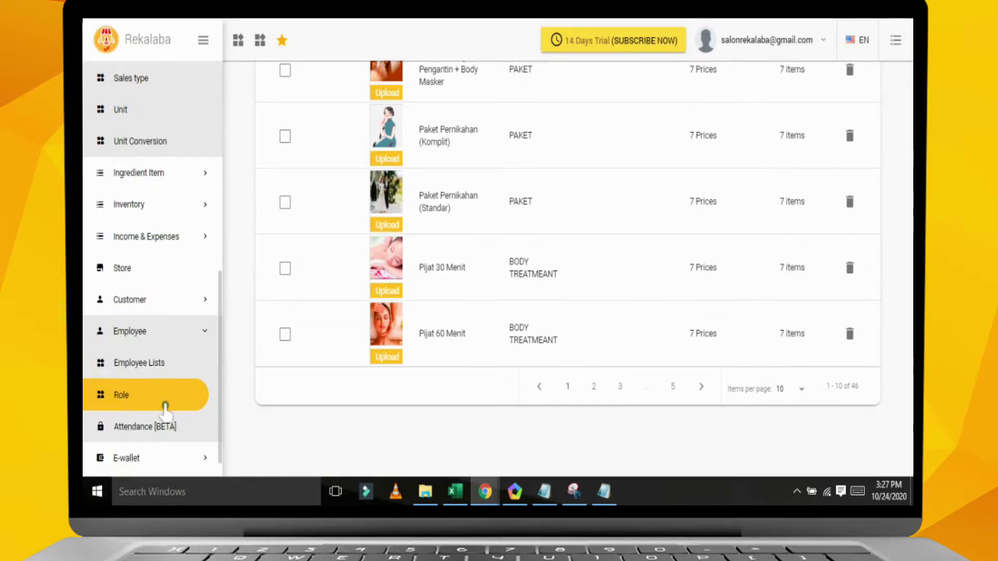
{"action": "left_click", "coordinate": [159, 341]}
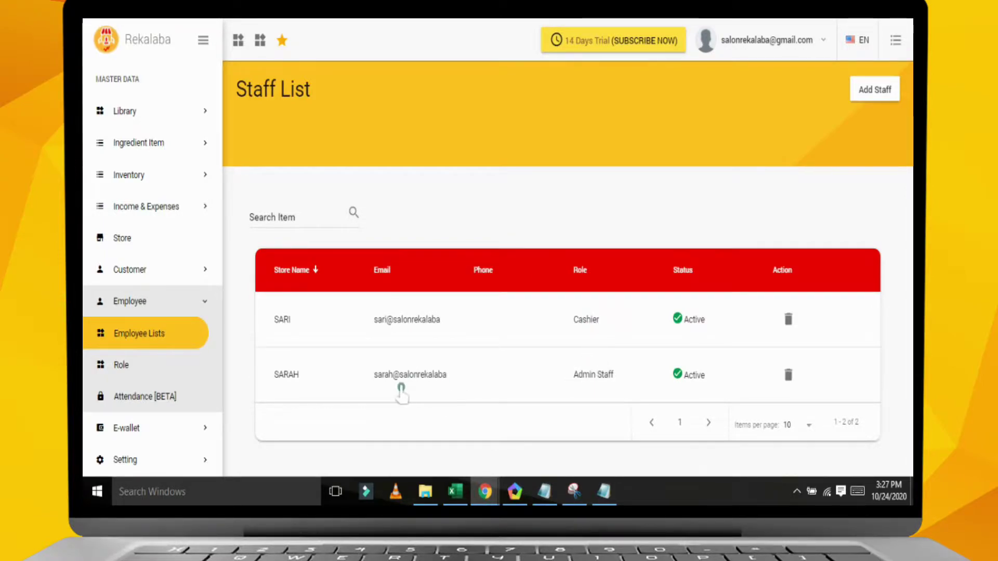
- Inspect the Cashier role's Pin Access permissions
{"action": "left_click", "coordinate": [135, 370]}
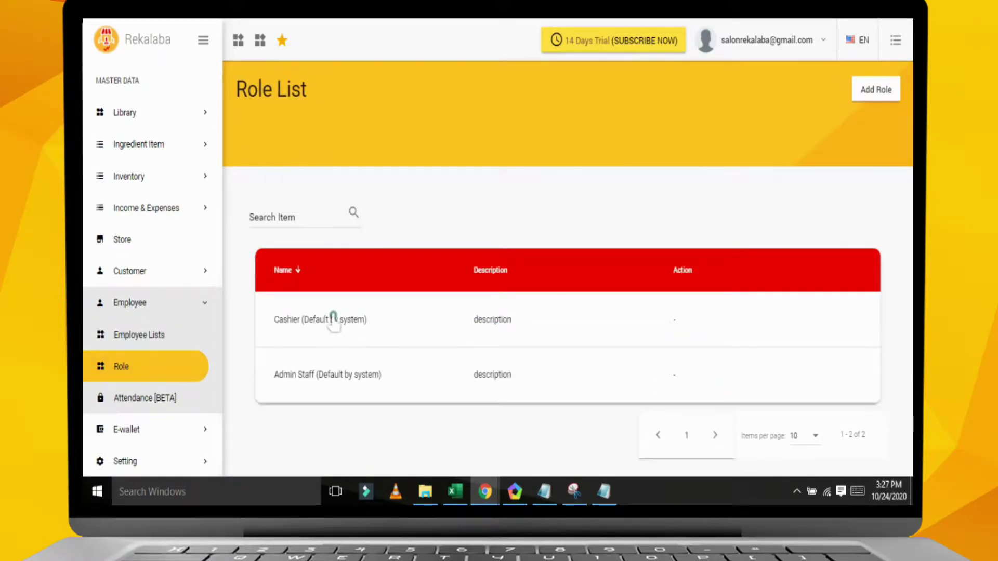
{"action": "left_click", "coordinate": [333, 319]}
{"action": "left_click", "coordinate": [359, 165]}
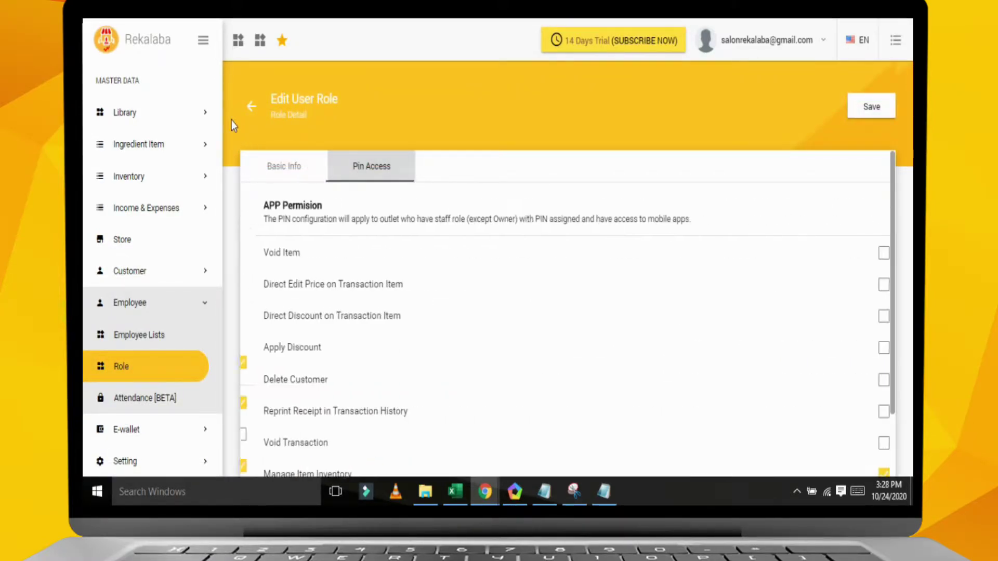
- Look up the cashier's login email in the Employee Lists staff details
{"action": "left_click", "coordinate": [156, 337]}
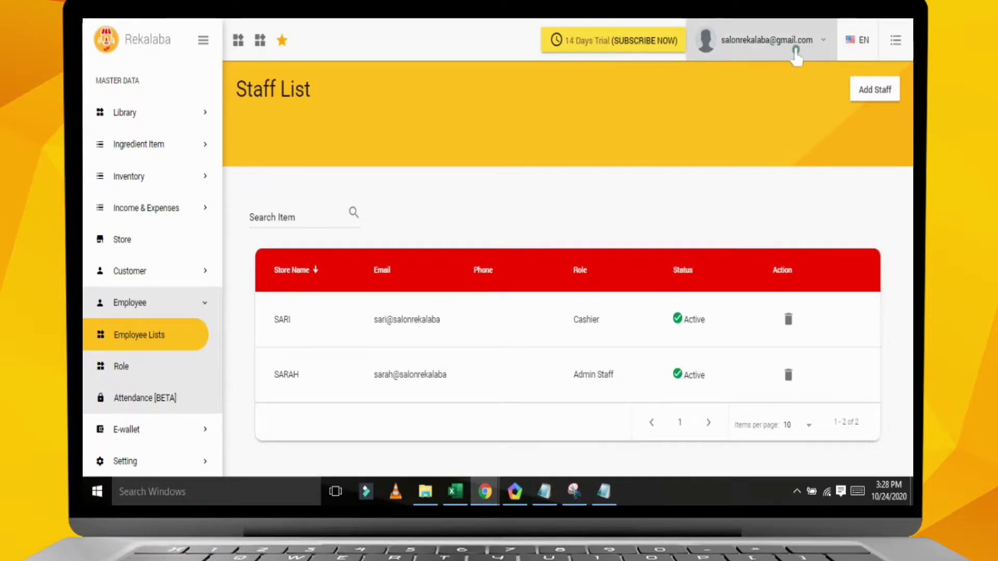
{"action": "left_click", "coordinate": [416, 326]}
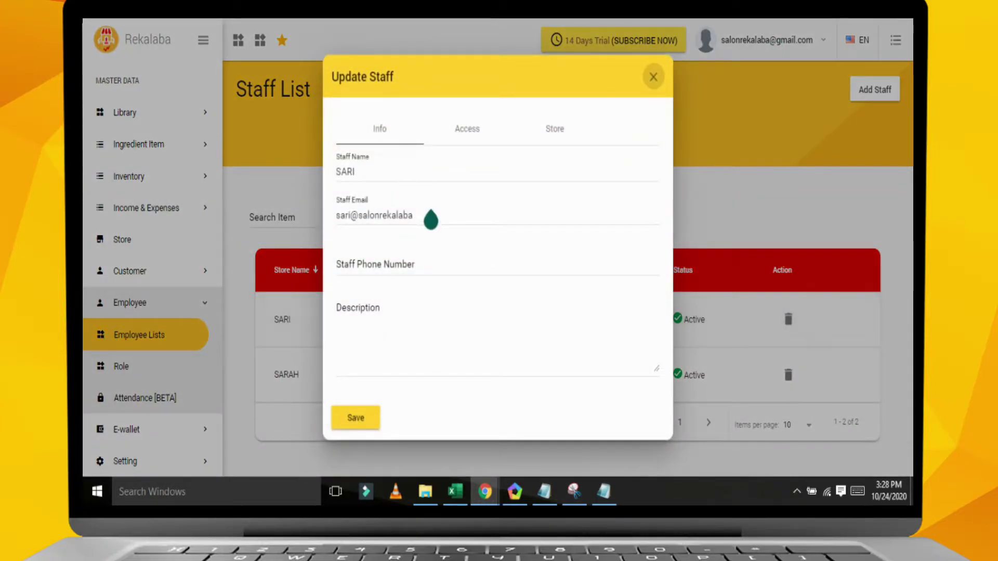
{"action": "left_click_drag", "start_coordinate": [430, 217], "coordinate": [281, 221]}
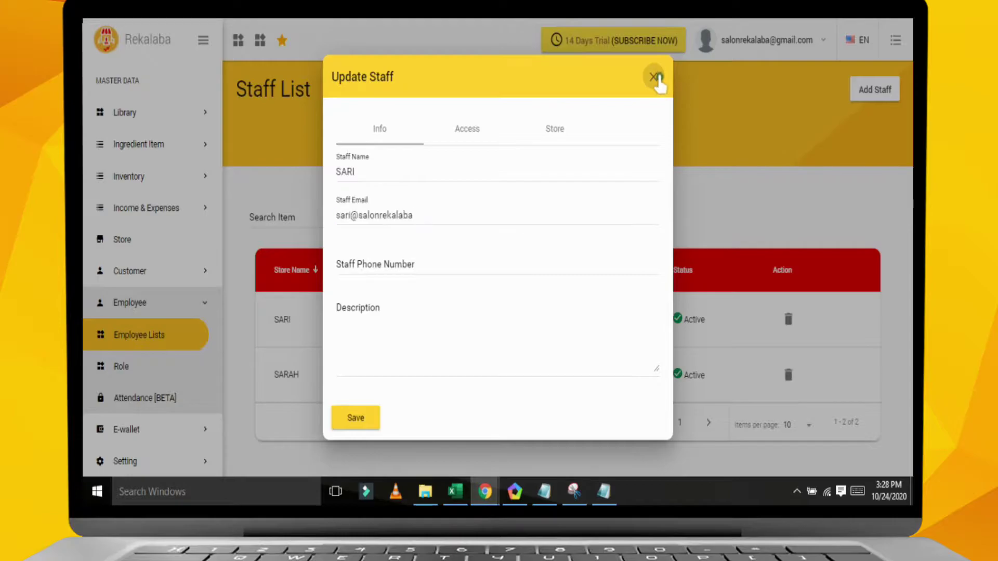
{"action": "left_click", "coordinate": [654, 77]}
{"action": "left_click", "coordinate": [514, 492]}
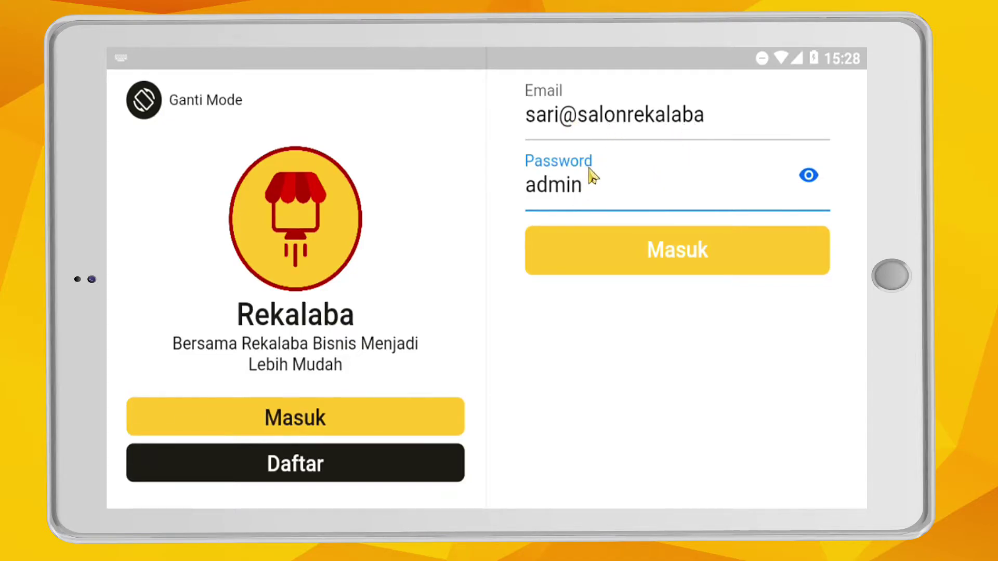
- Log in to the POS as the Cashier staff, re-entering the PIN after a wrong-PIN warning
{"action": "left_click", "coordinate": [639, 258]}
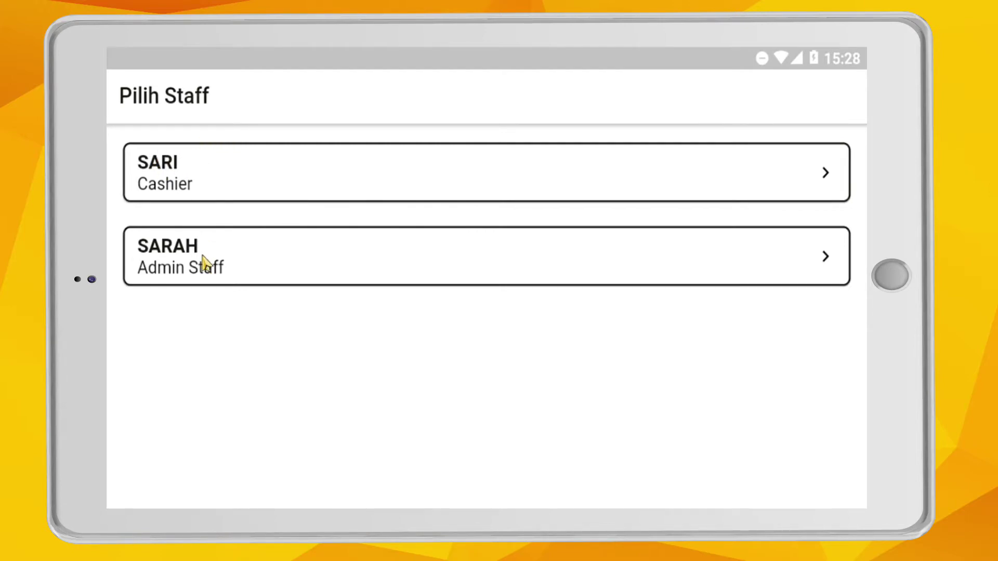
{"action": "left_click", "coordinate": [271, 185]}
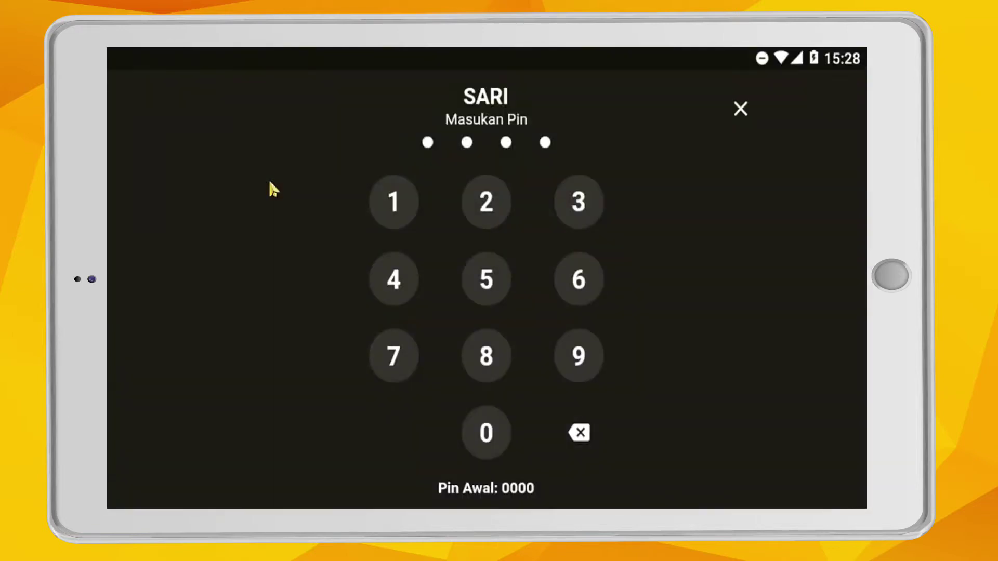
{"action": "left_click", "coordinate": [495, 440]}
{"action": "left_click", "coordinate": [495, 440]}
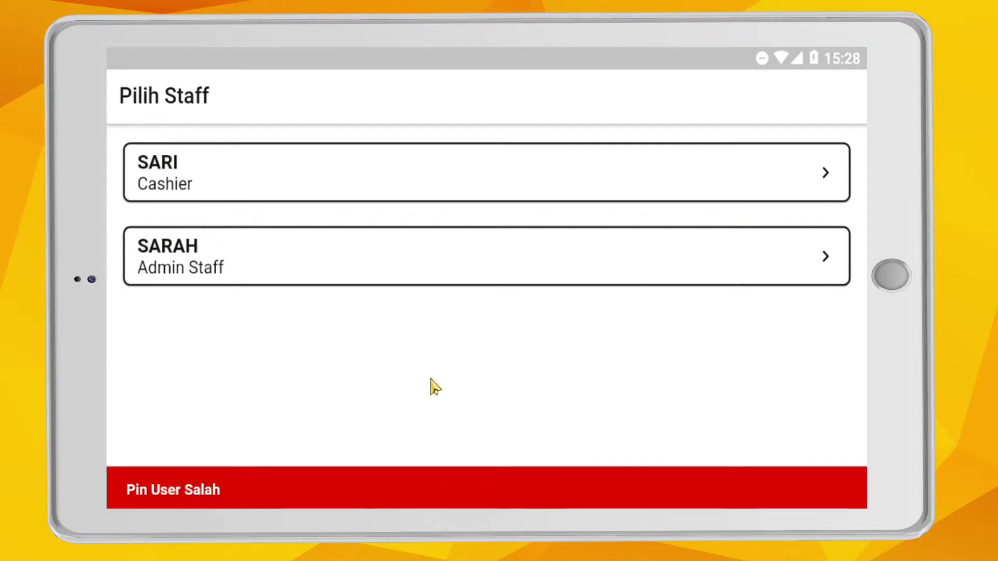
{"action": "left_click", "coordinate": [270, 179]}
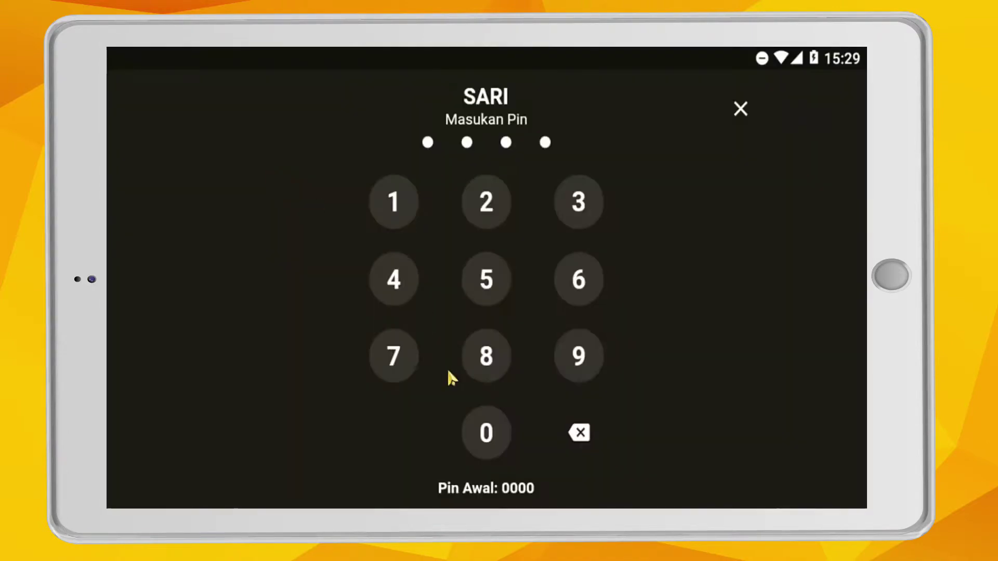
{"action": "left_click", "coordinate": [486, 203]}
{"action": "left_click", "coordinate": [486, 203]}
{"action": "left_click", "coordinate": [486, 202]}
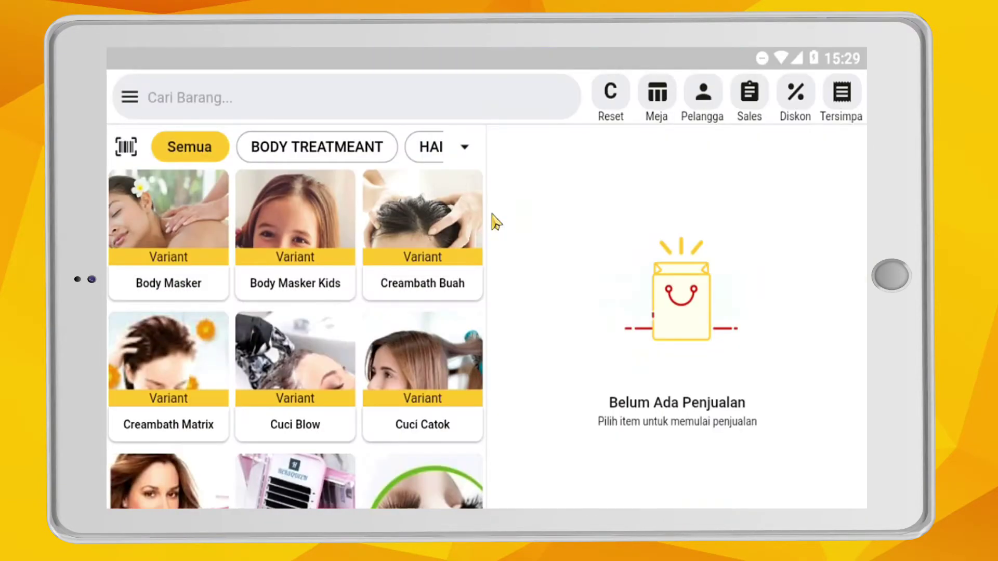
- Try the BODY TREATMEANT and Hair filters and look through the full category list
{"action": "left_click", "coordinate": [311, 151]}
{"action": "left_click", "coordinate": [450, 151]}
{"action": "left_click", "coordinate": [464, 149]}
{"action": "scroll", "coordinate": [538, 236], "scroll_direction": "down", "scroll_amount": 3}
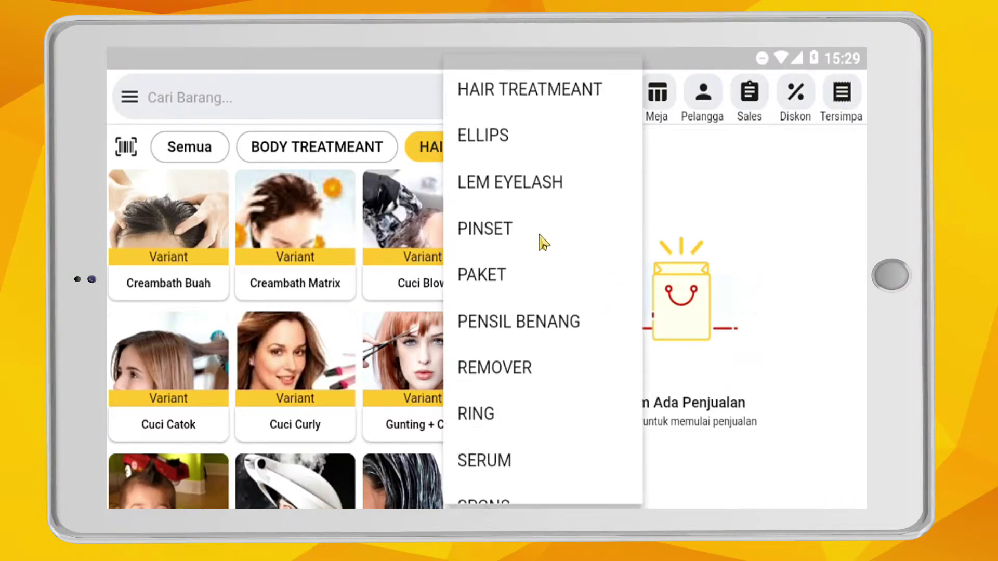
{"action": "left_click", "coordinate": [325, 140]}
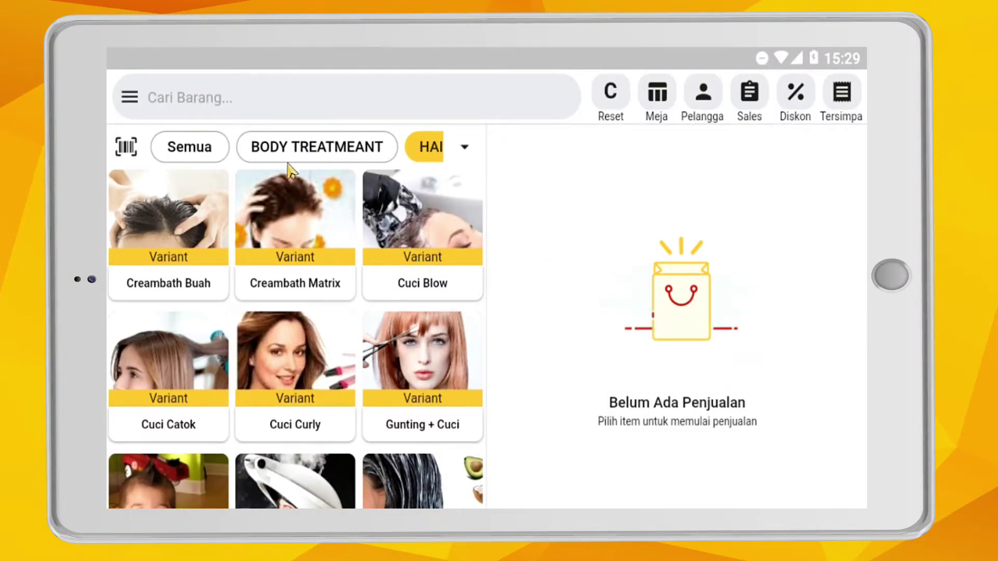
{"action": "left_click_drag", "start_coordinate": [421, 153], "coordinate": [221, 151]}
{"action": "left_click_drag", "start_coordinate": [330, 147], "coordinate": [257, 149]}
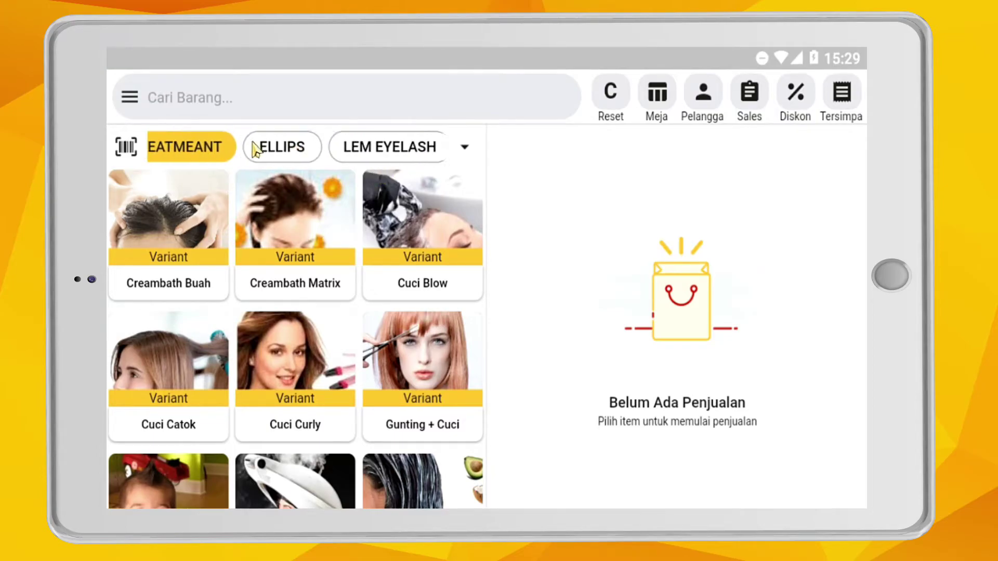
- Filter the catalogue by ELLIPS, LEM EYELASH, PINSET, PAKET and PENSIL BENANG in turn
{"action": "left_click", "coordinate": [278, 149]}
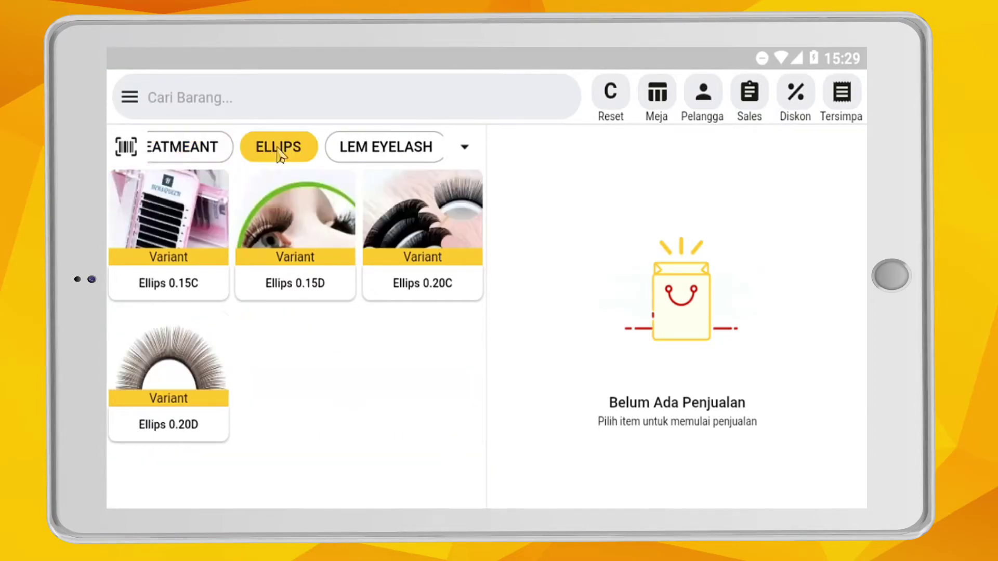
{"action": "left_click", "coordinate": [394, 149]}
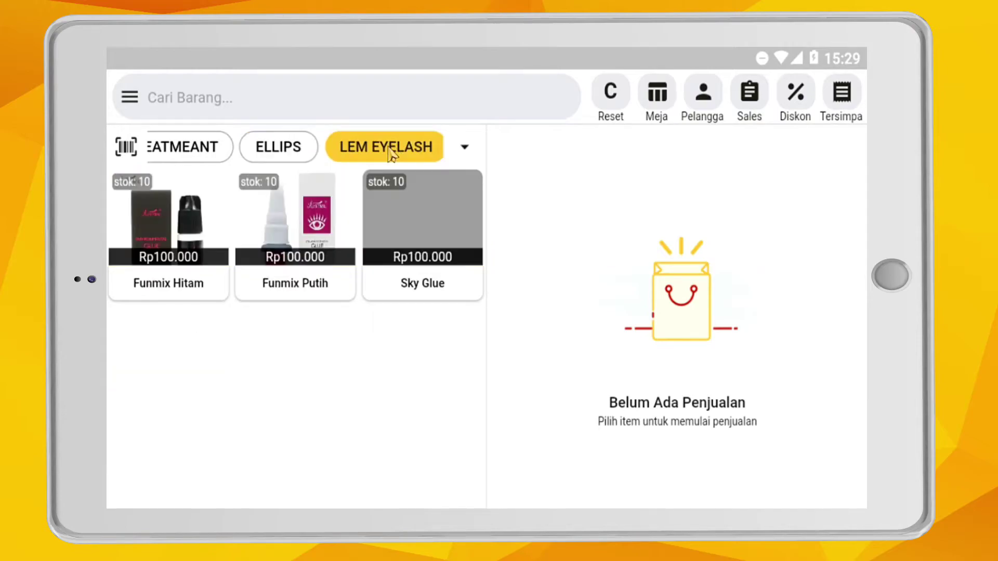
{"action": "left_click_drag", "start_coordinate": [423, 157], "coordinate": [263, 159]}
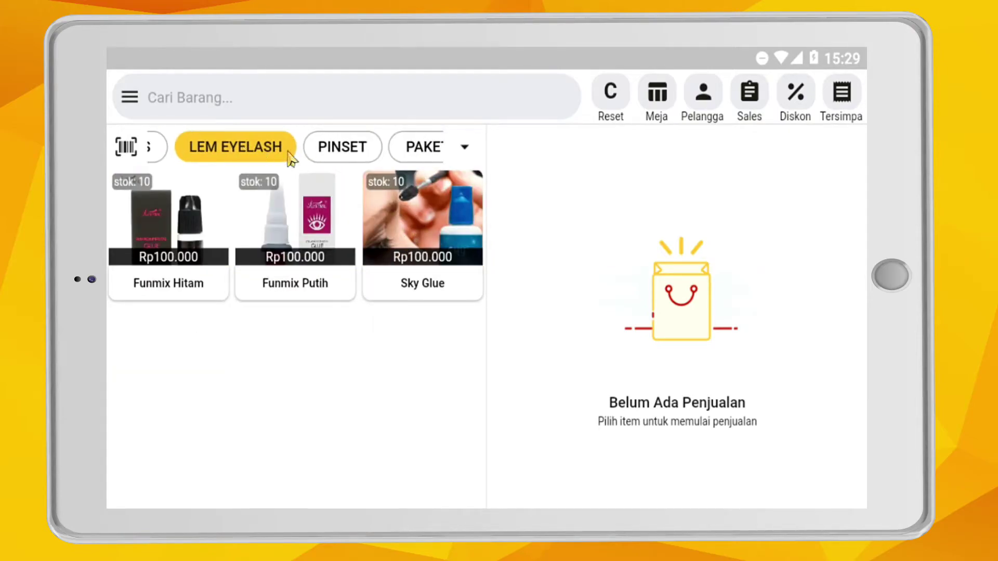
{"action": "left_click", "coordinate": [330, 156]}
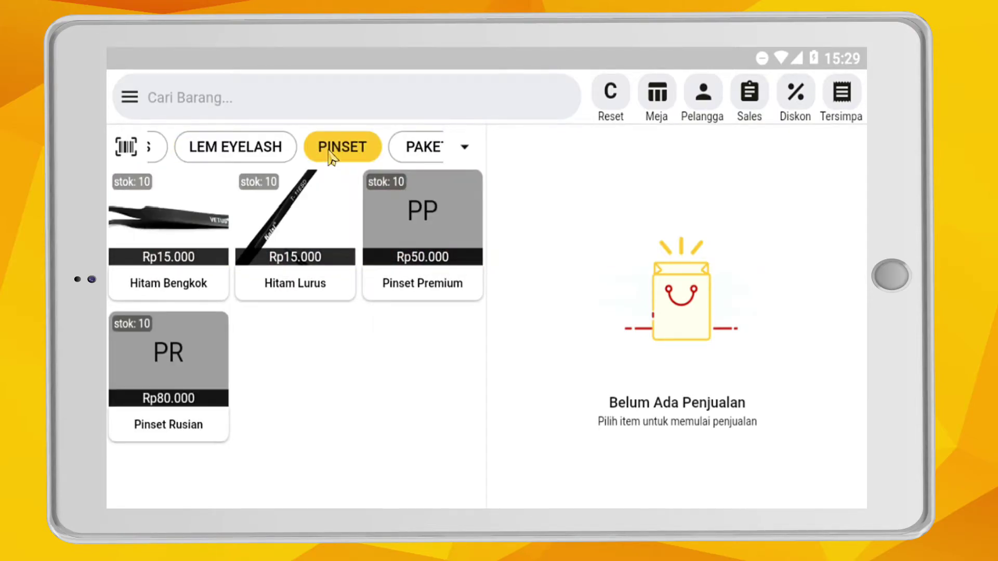
{"action": "left_click", "coordinate": [415, 151]}
{"action": "left_click_drag", "start_coordinate": [424, 156], "coordinate": [322, 150]}
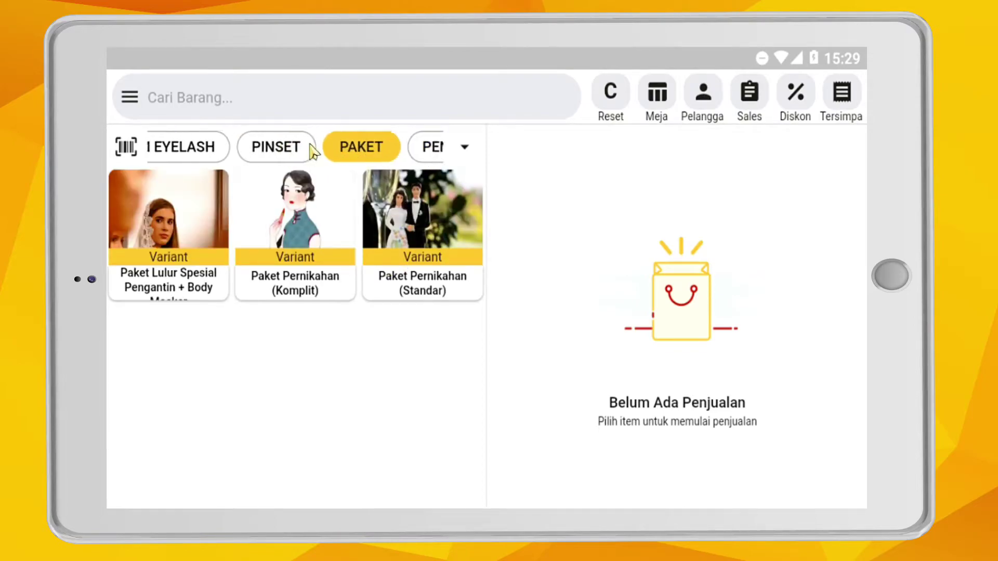
{"action": "left_click", "coordinate": [400, 152]}
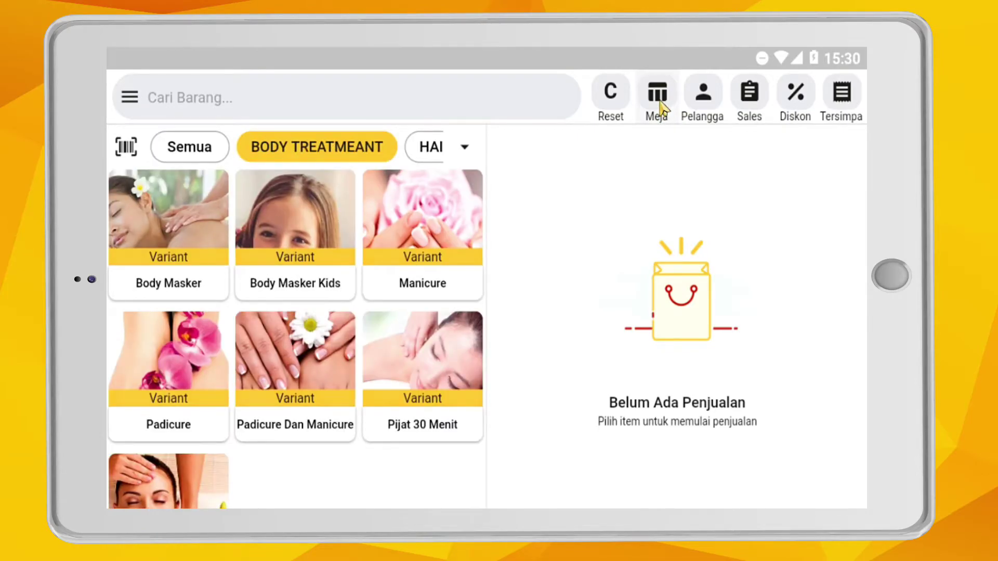
- Add a new floor named ROOM with six tables, then go back to the sales screen
{"action": "left_click", "coordinate": [658, 99]}
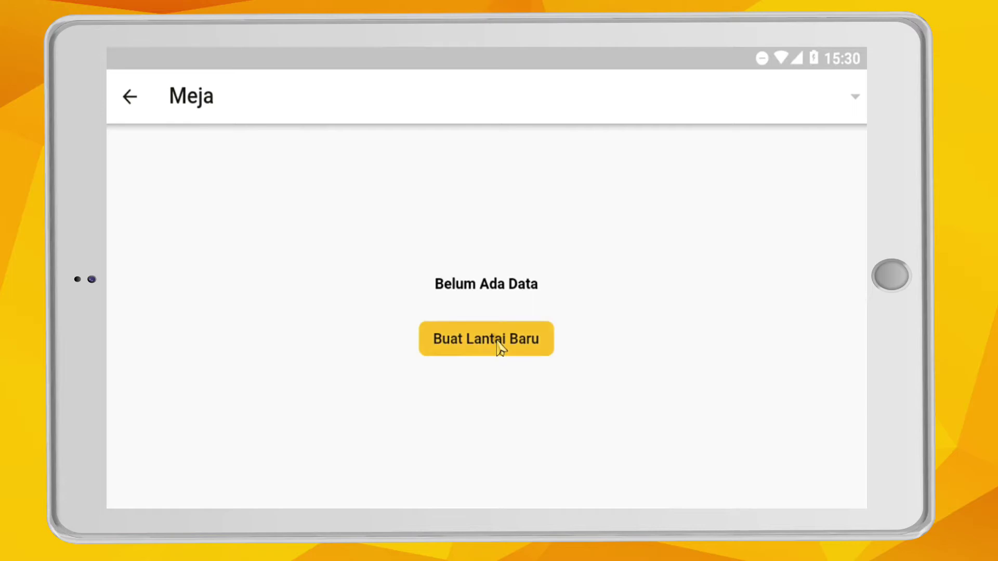
{"action": "left_click", "coordinate": [501, 347]}
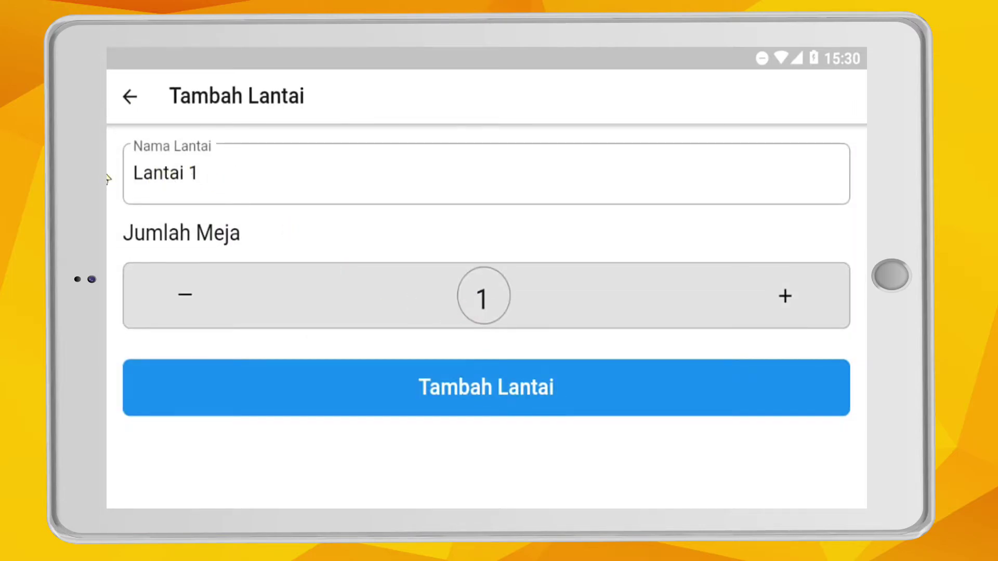
{"action": "left_click", "coordinate": [284, 173]}
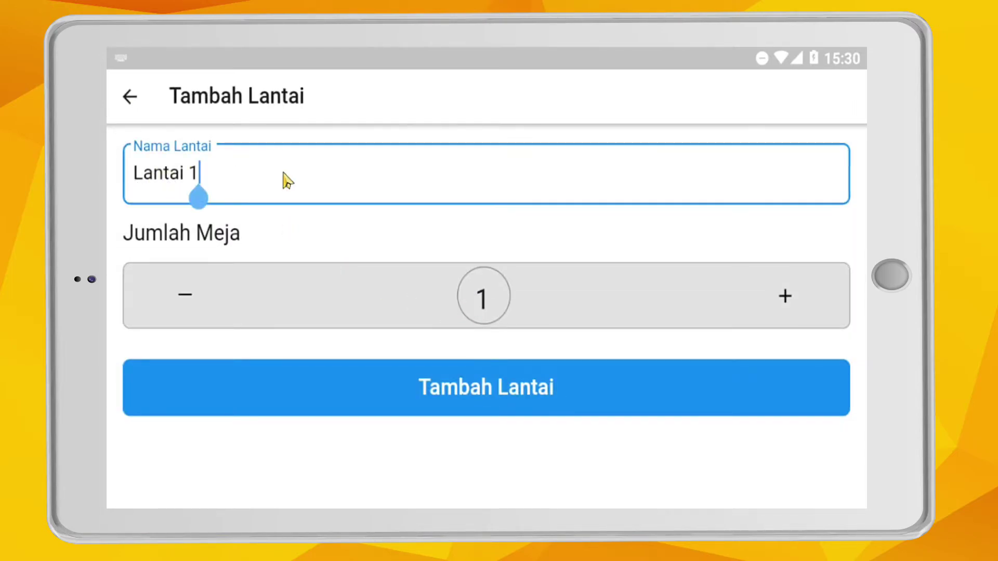
{"action": "key", "text": "BackSpace"}
{"action": "key", "text": "BackSpace"}
{"action": "key", "text": "BackSpace"}
{"action": "key", "text": "BackSpace"}
{"action": "key", "text": "BackSpace"}
{"action": "key", "text": "BackSpace"}
{"action": "key", "text": "BackSpace"}
{"action": "key", "text": "BackSpace"}
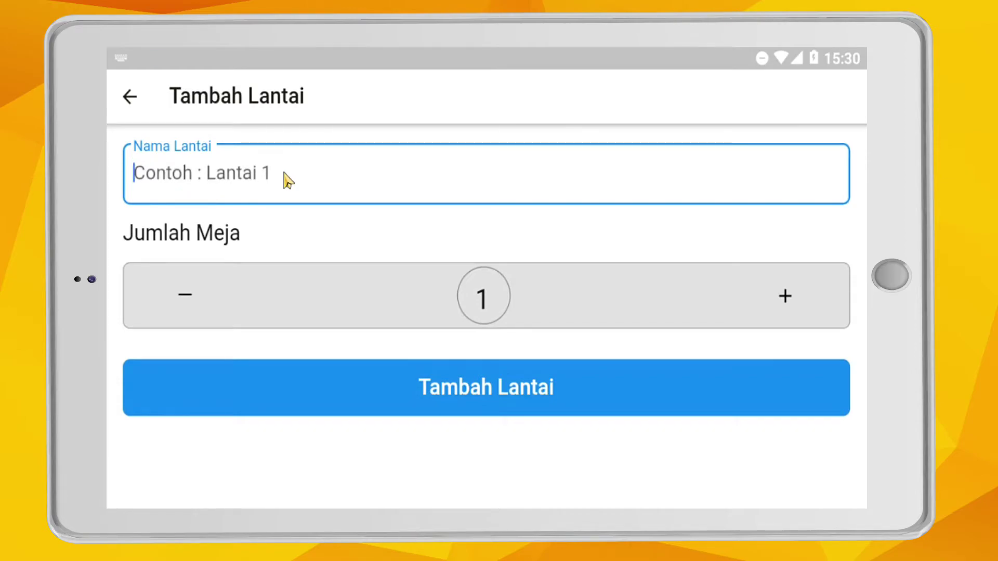
{"action": "type", "text": "R"}
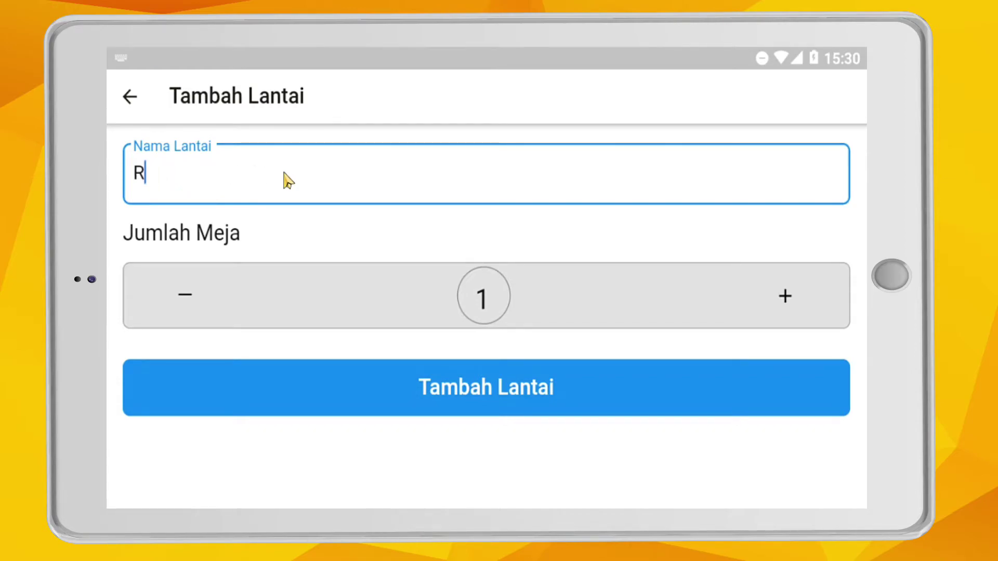
{"action": "type", "text": "ooOOM"}
{"action": "left_click", "coordinate": [787, 297]}
{"action": "left_click", "coordinate": [782, 301]}
{"action": "left_click", "coordinate": [783, 301]}
{"action": "left_click", "coordinate": [782, 300]}
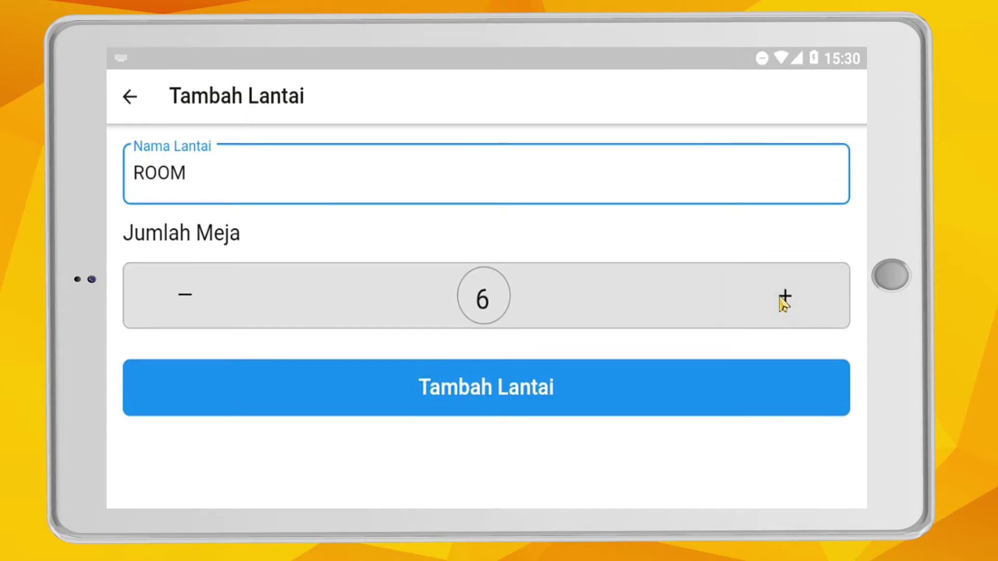
{"action": "left_click", "coordinate": [515, 398]}
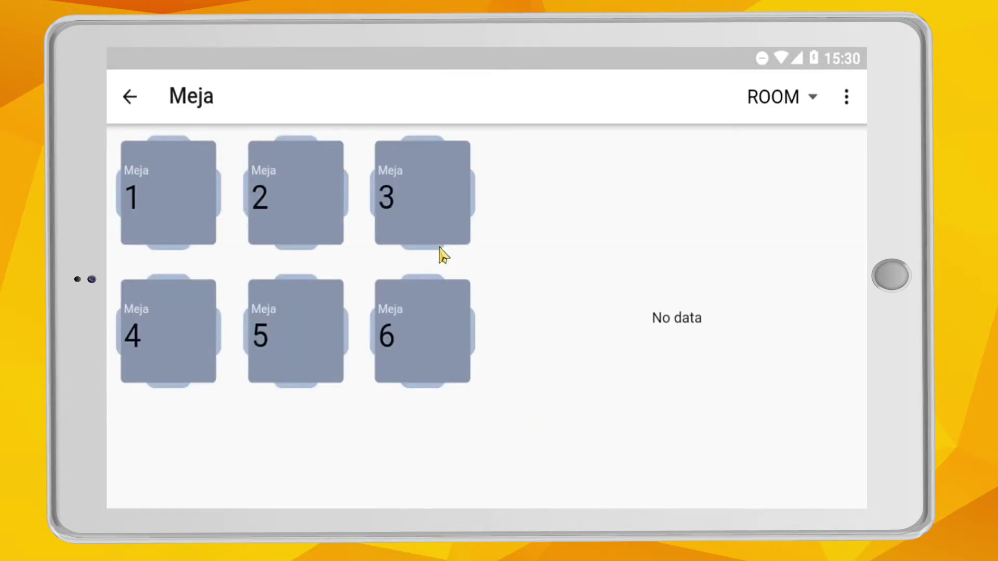
{"action": "left_click", "coordinate": [130, 99]}
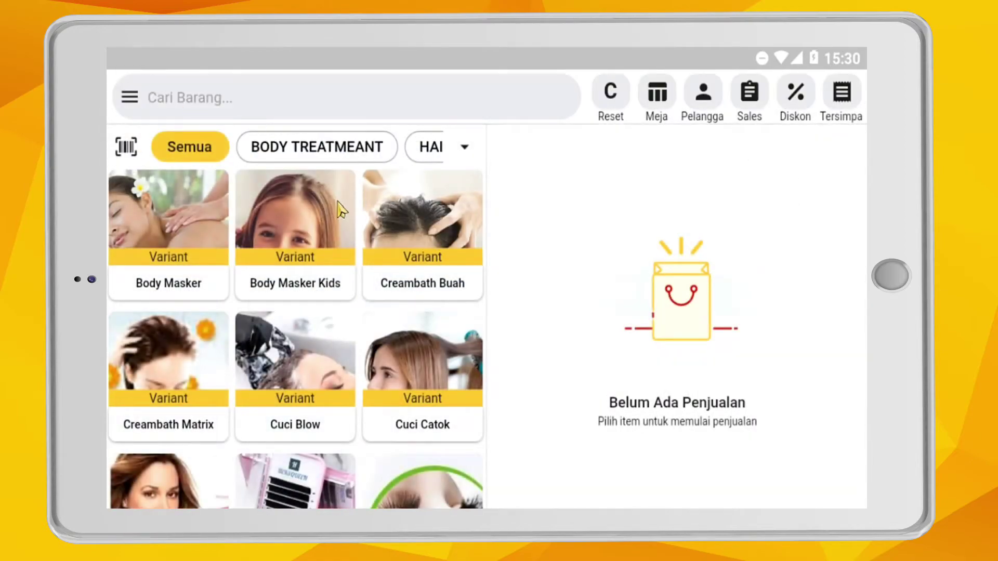
- Start a new customer in the customer list and enter their name and phone number
{"action": "left_click", "coordinate": [710, 106]}
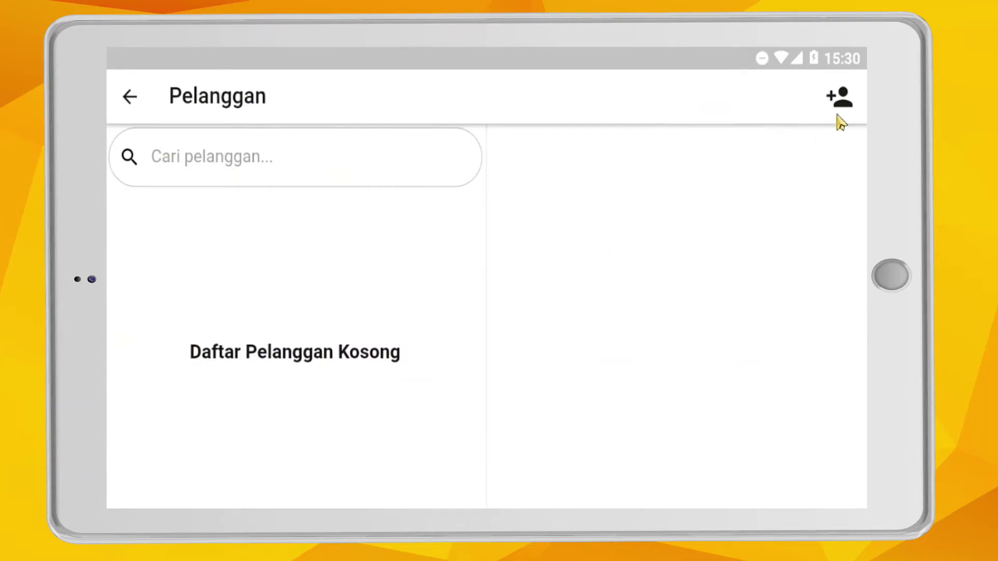
{"action": "left_click", "coordinate": [840, 99]}
{"action": "left_click", "coordinate": [596, 226]}
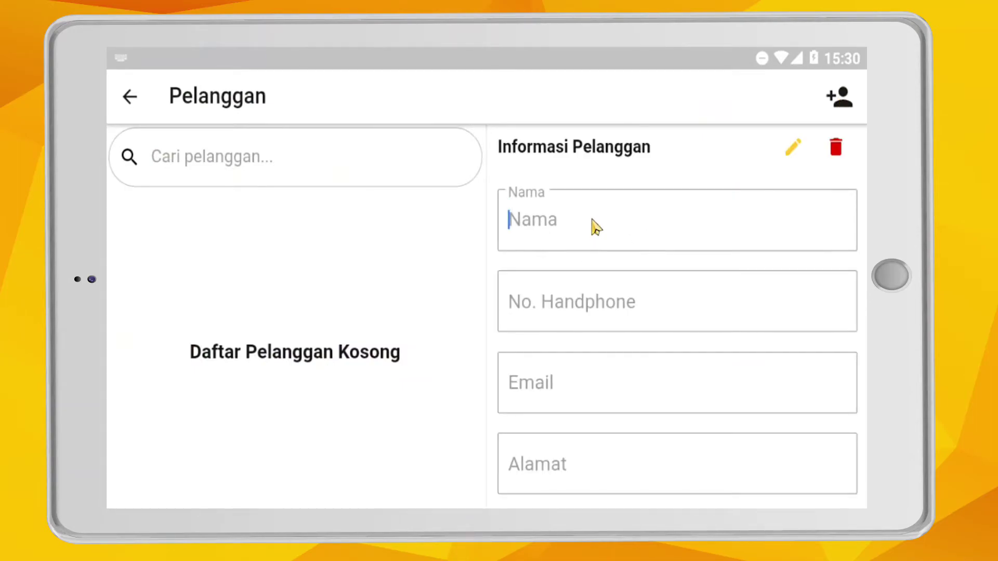
{"action": "type", "text": "Ibu Dewi"}
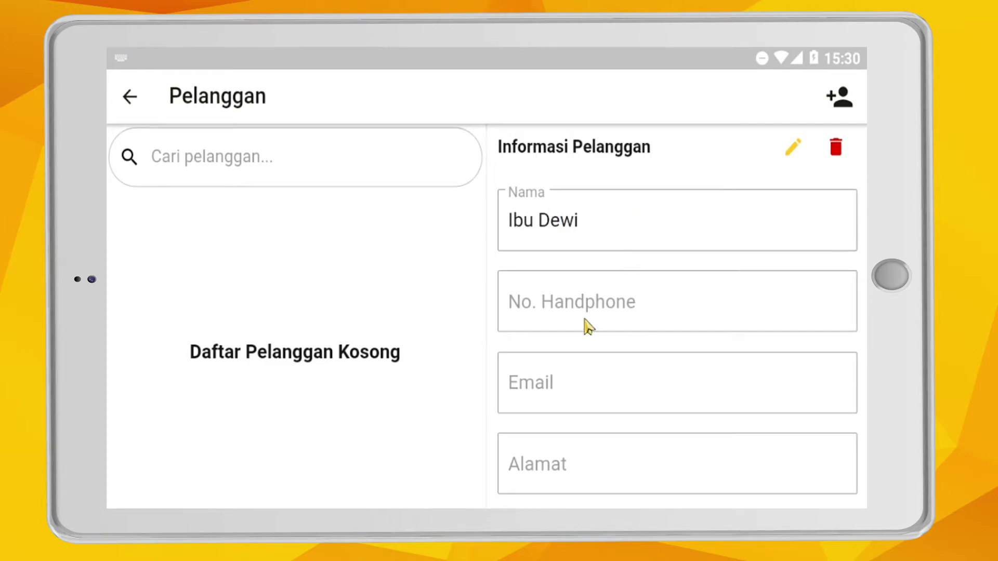
{"action": "left_click", "coordinate": [584, 319]}
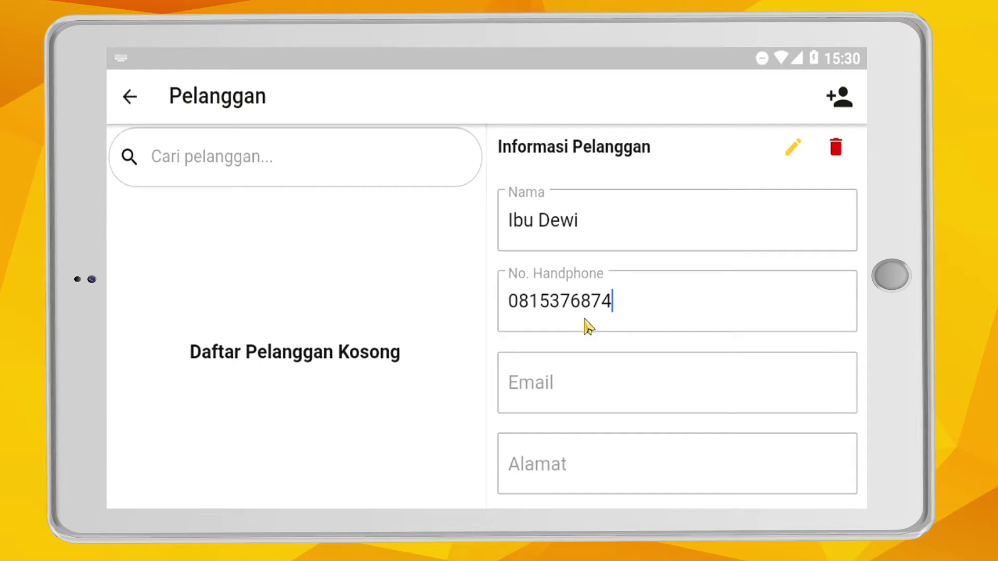
- Fill in the customer's e-mail address, then move through the address and notes fields
{"action": "left_click", "coordinate": [581, 381]}
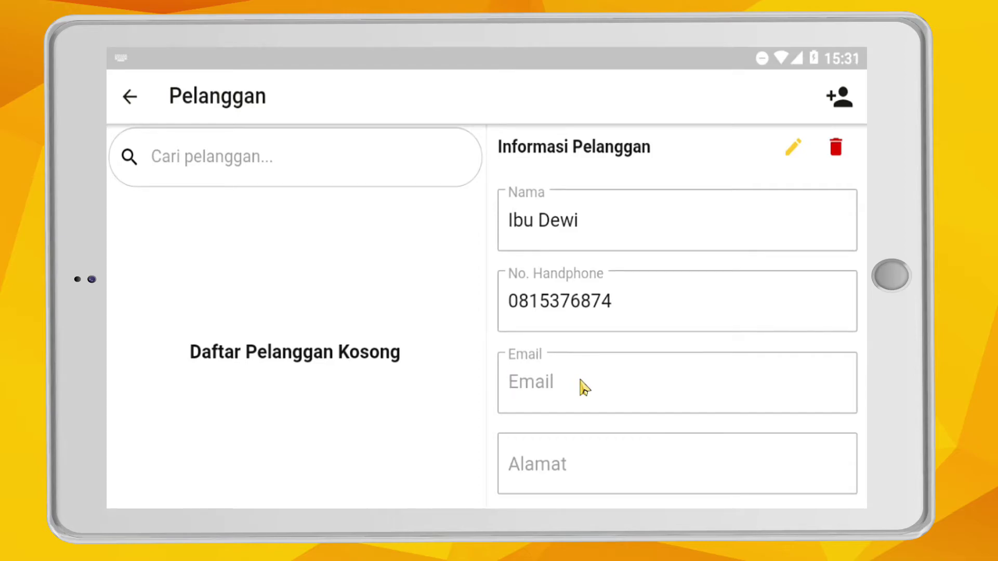
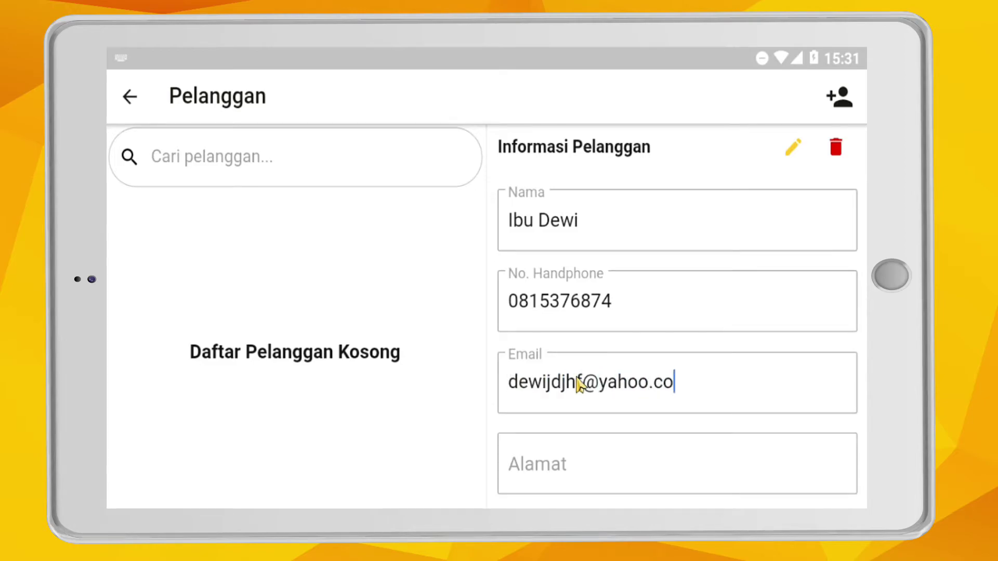
{"action": "scroll", "coordinate": [598, 369], "scroll_direction": "down", "scroll_amount": 3}
{"action": "left_click", "coordinate": [611, 338]}
{"action": "left_click", "coordinate": [613, 404]}
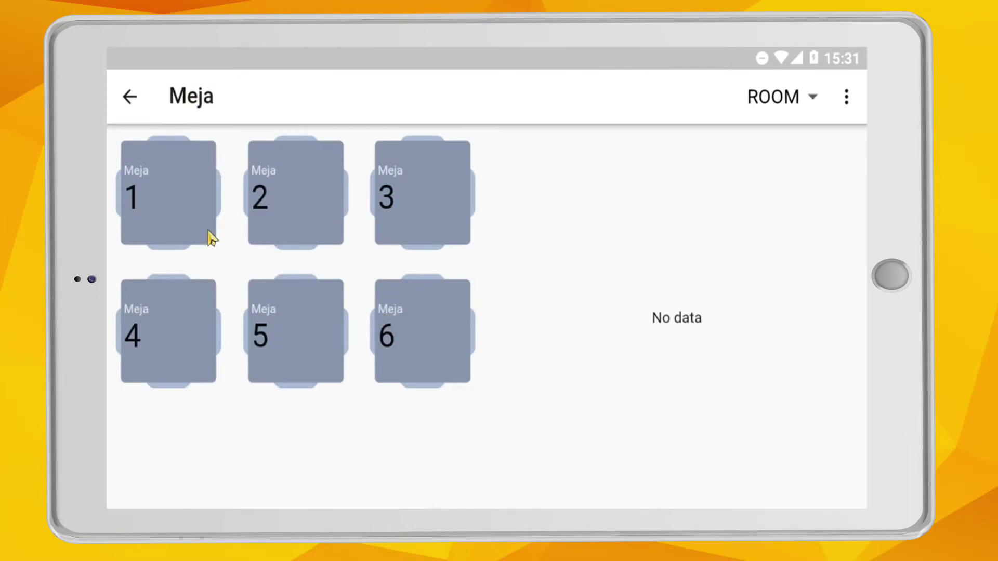
- Assign the new customer to ROOM table 1, start its order, and filter to BODY TREATMEANT
{"action": "left_click", "coordinate": [205, 218]}
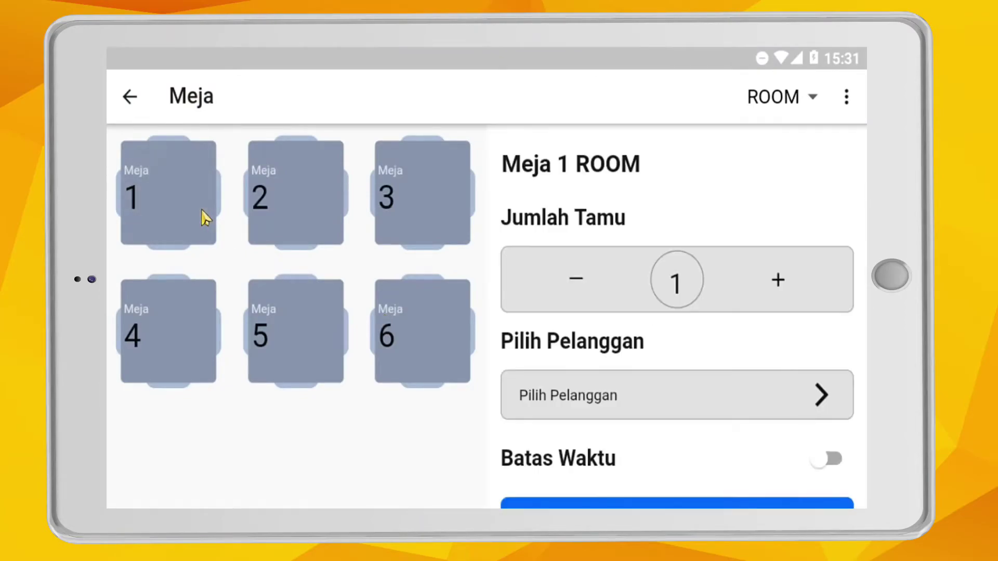
{"action": "left_click", "coordinate": [762, 400]}
{"action": "left_click", "coordinate": [250, 218]}
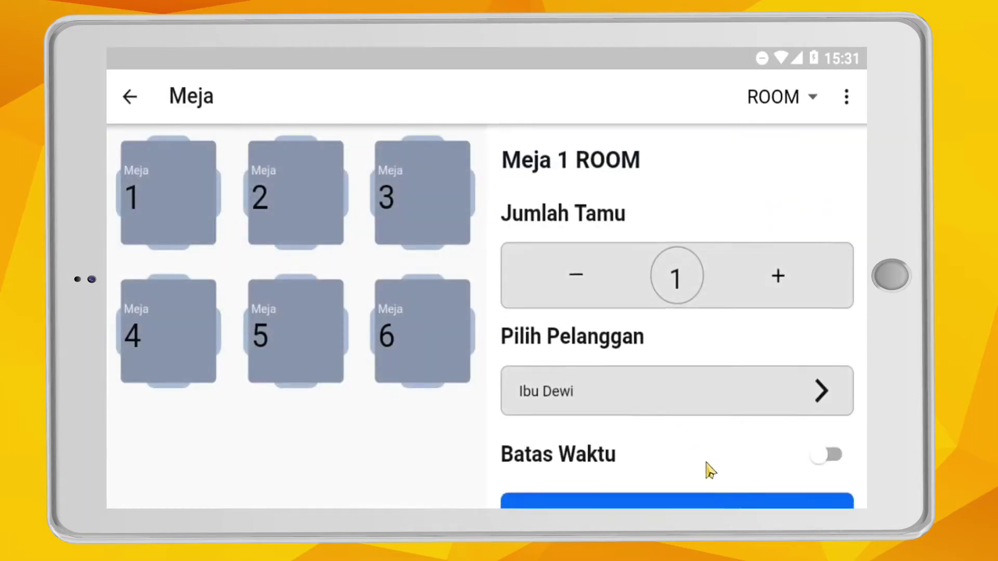
{"action": "scroll", "coordinate": [707, 468], "scroll_direction": "down", "scroll_amount": 2}
{"action": "left_click", "coordinate": [702, 460]}
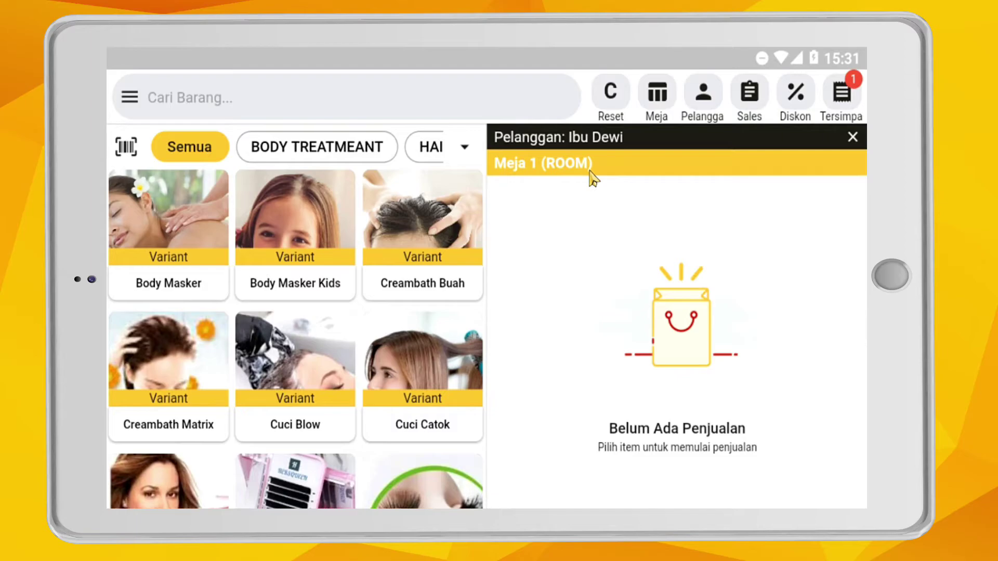
{"action": "left_click", "coordinate": [359, 153]}
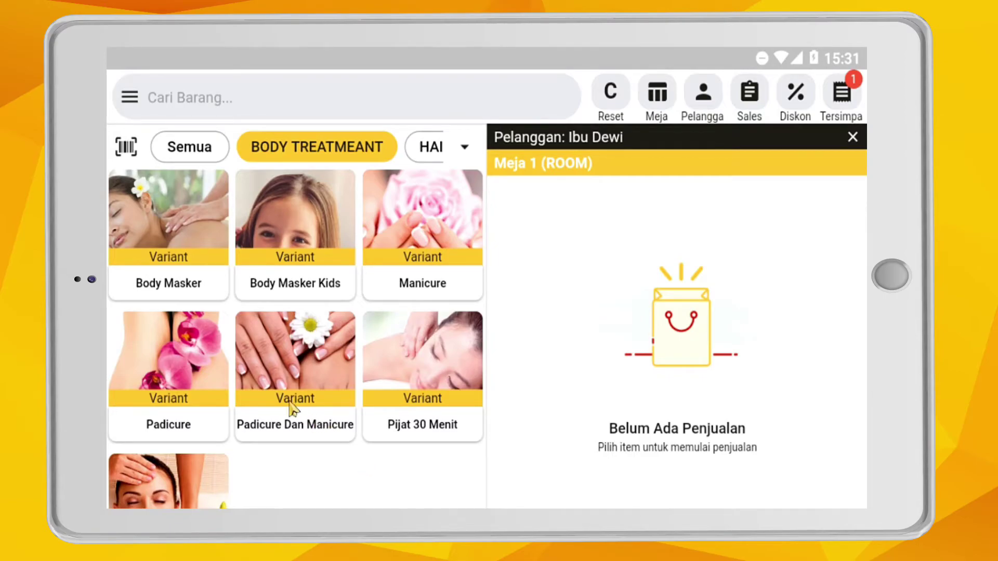
- Select the Pijat 60 Menit service and pick its second variant
{"action": "scroll", "coordinate": [312, 458], "scroll_direction": "down", "scroll_amount": 2}
{"action": "left_click", "coordinate": [200, 460]}
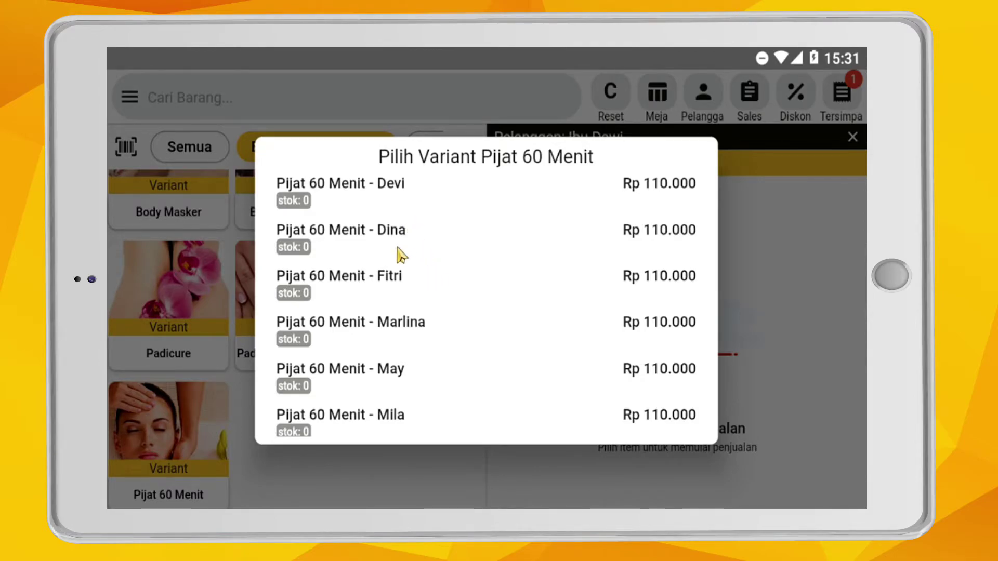
{"action": "left_click", "coordinate": [393, 229]}
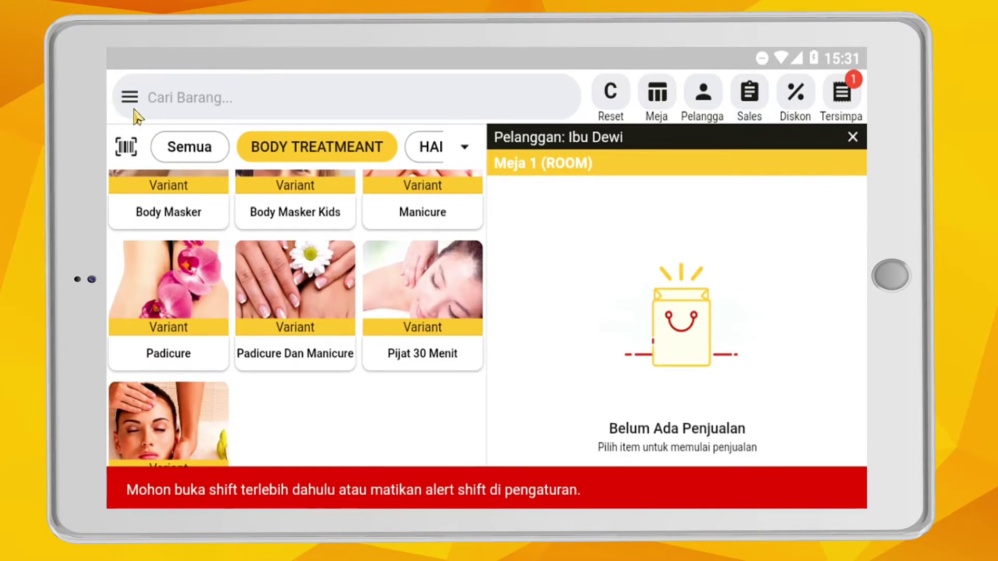
- Reset the pending order's customer and table, and open a new shift with Rp0 starting cash
{"action": "left_click", "coordinate": [622, 108]}
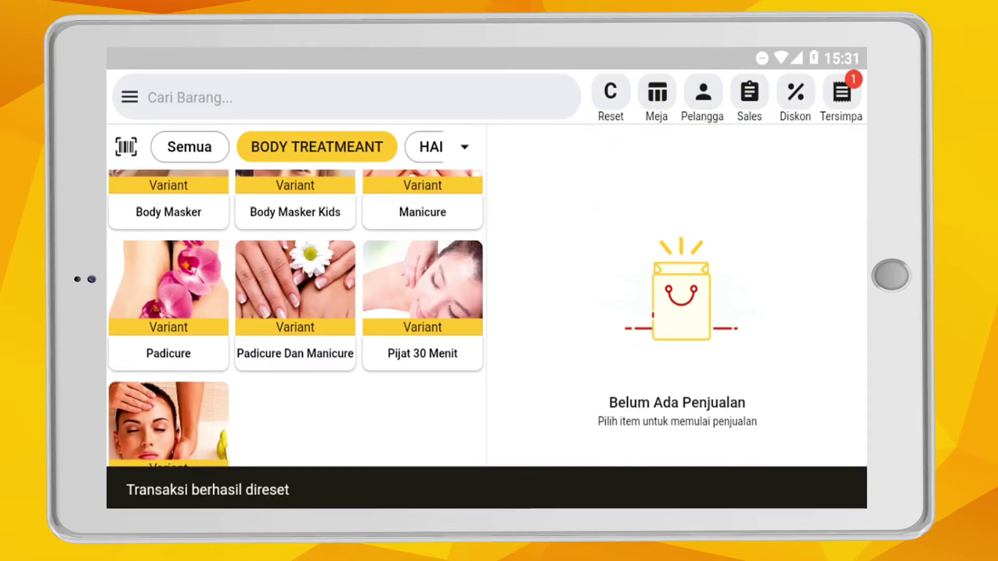
{"action": "left_click", "coordinate": [130, 99]}
{"action": "left_click", "coordinate": [205, 374]}
{"action": "left_click", "coordinate": [821, 106]}
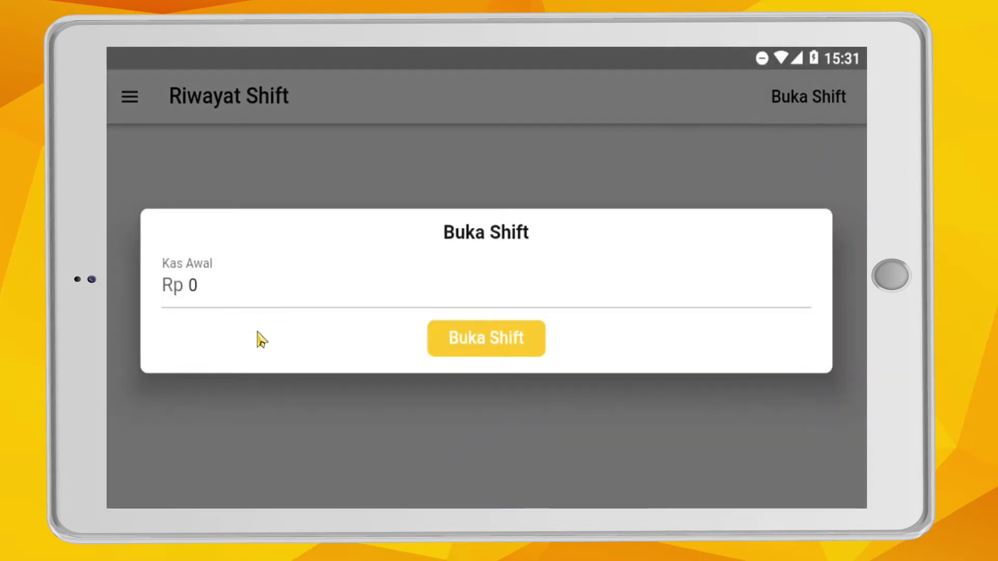
{"action": "left_click", "coordinate": [230, 283]}
{"action": "left_click", "coordinate": [507, 346]}
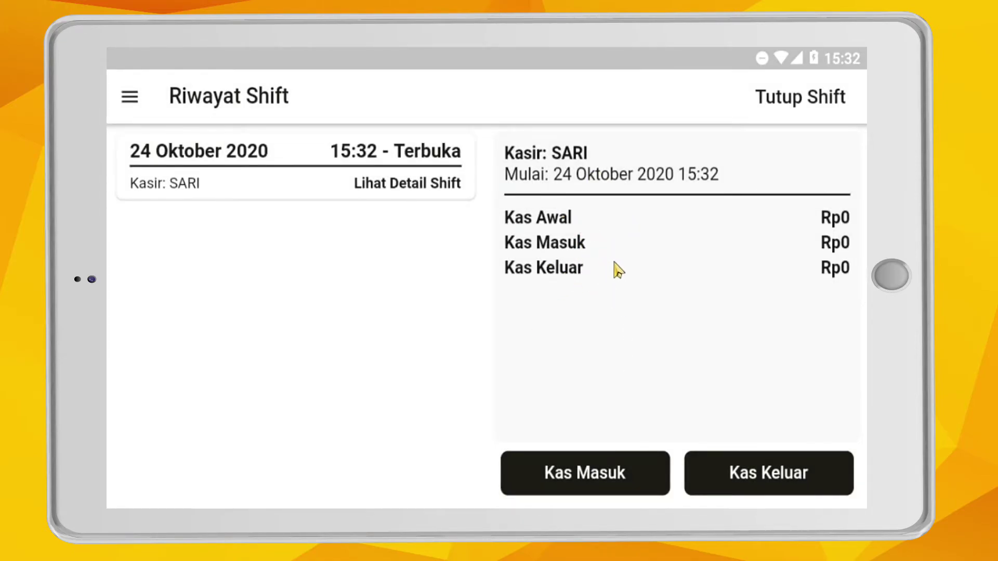
{"action": "left_click", "coordinate": [130, 98]}
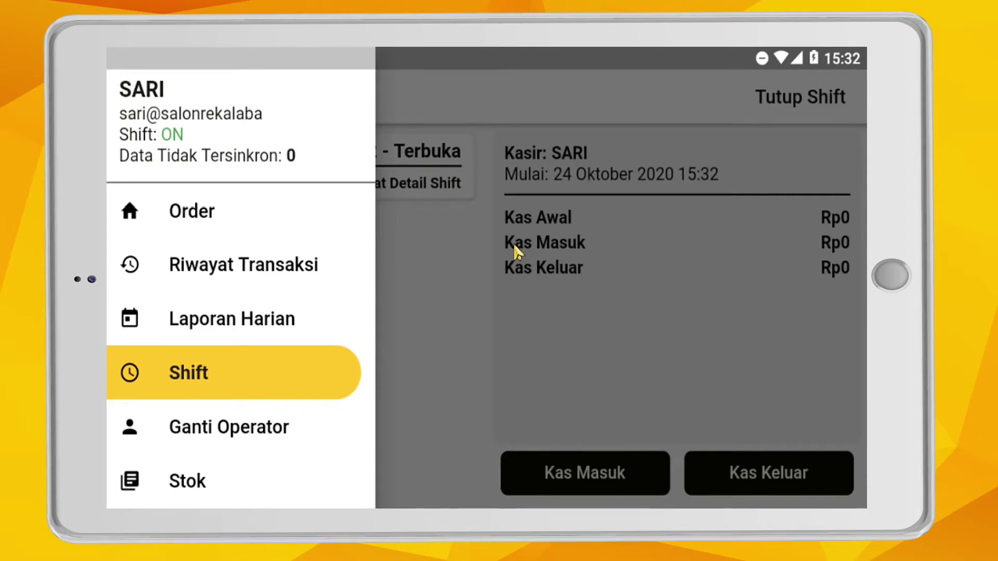
- Resume the customer's saved Meja 1 order from the saved transactions
{"action": "left_click", "coordinate": [196, 221]}
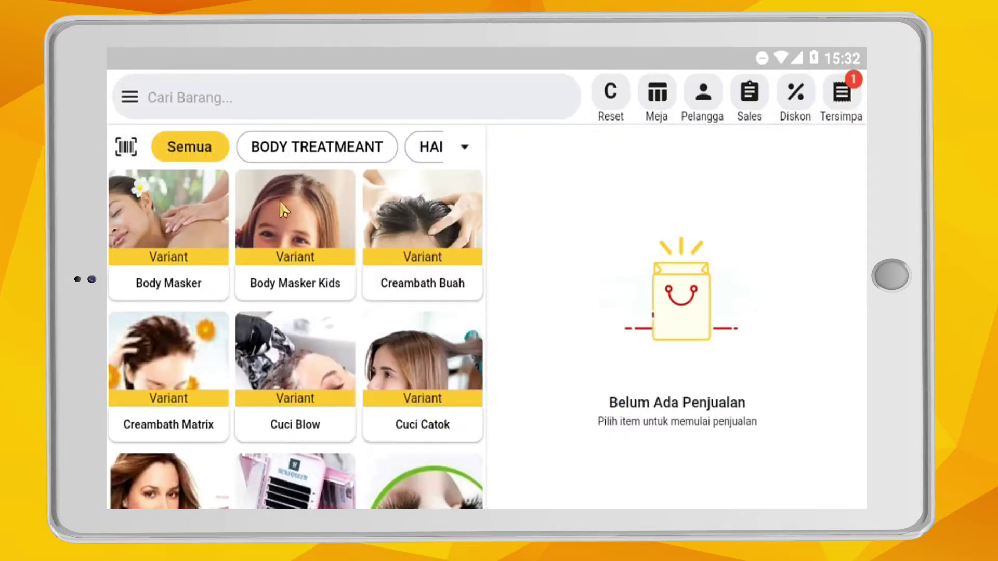
{"action": "left_click", "coordinate": [828, 110]}
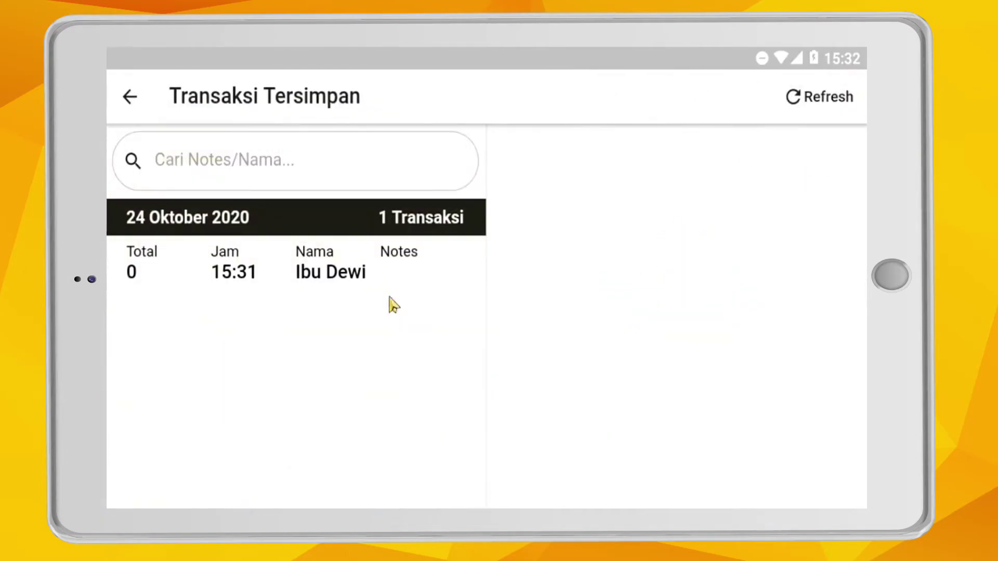
{"action": "left_click", "coordinate": [253, 274]}
{"action": "left_click", "coordinate": [715, 491]}
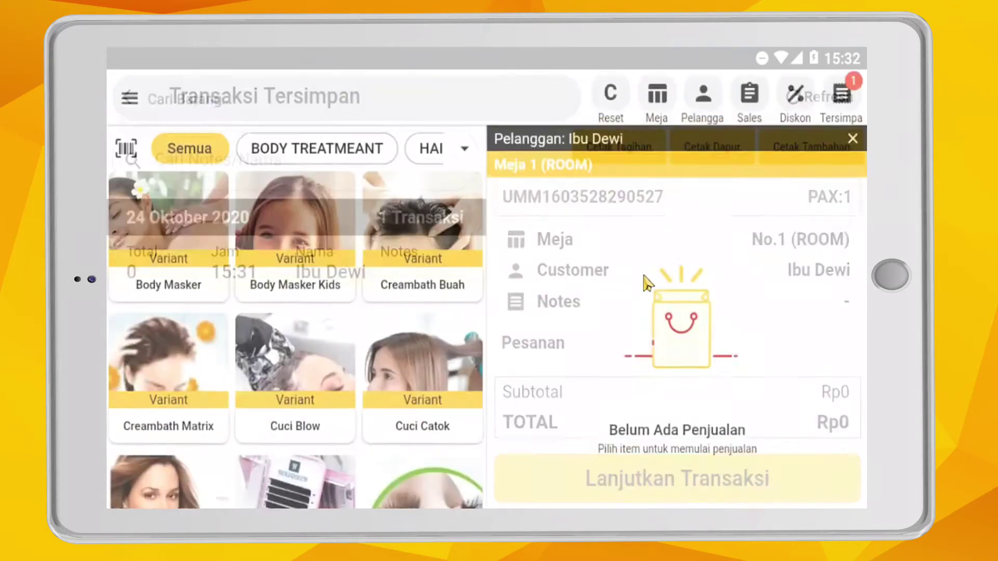
- Add the fourth therapist's Pijat 60 Menit variant at Rp110.000 from BODY TREATMEANT
{"action": "left_click", "coordinate": [321, 151]}
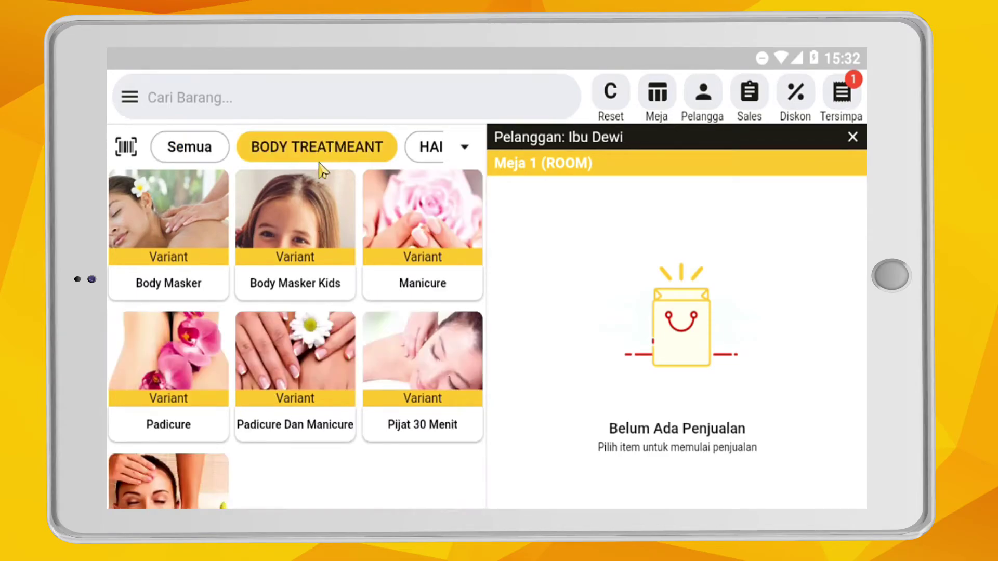
{"action": "left_click", "coordinate": [461, 154]}
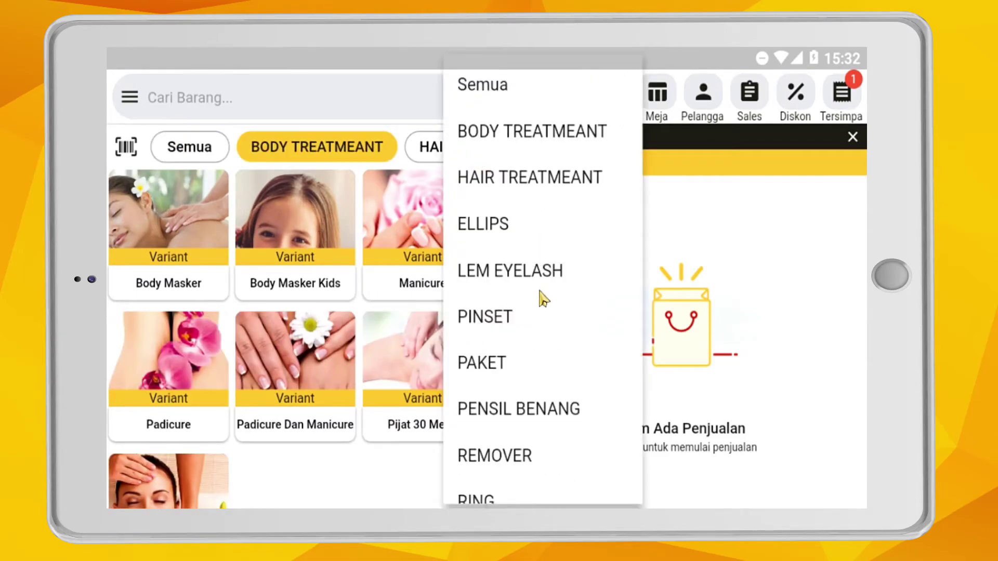
{"action": "scroll", "coordinate": [534, 311], "scroll_direction": "down", "scroll_amount": 3}
{"action": "left_click", "coordinate": [333, 460]}
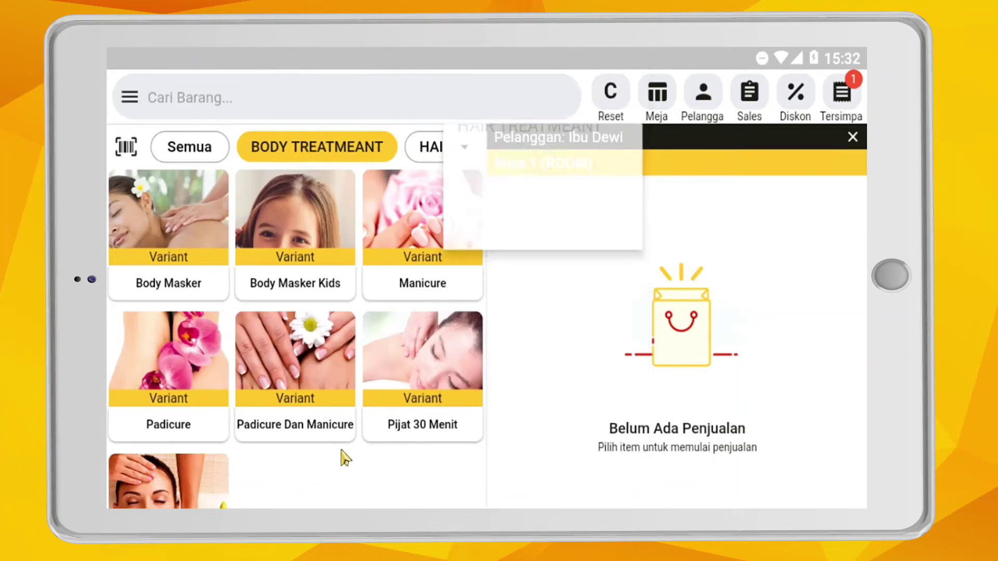
{"action": "scroll", "coordinate": [357, 448], "scroll_direction": "down", "scroll_amount": 2}
{"action": "left_click", "coordinate": [177, 447]}
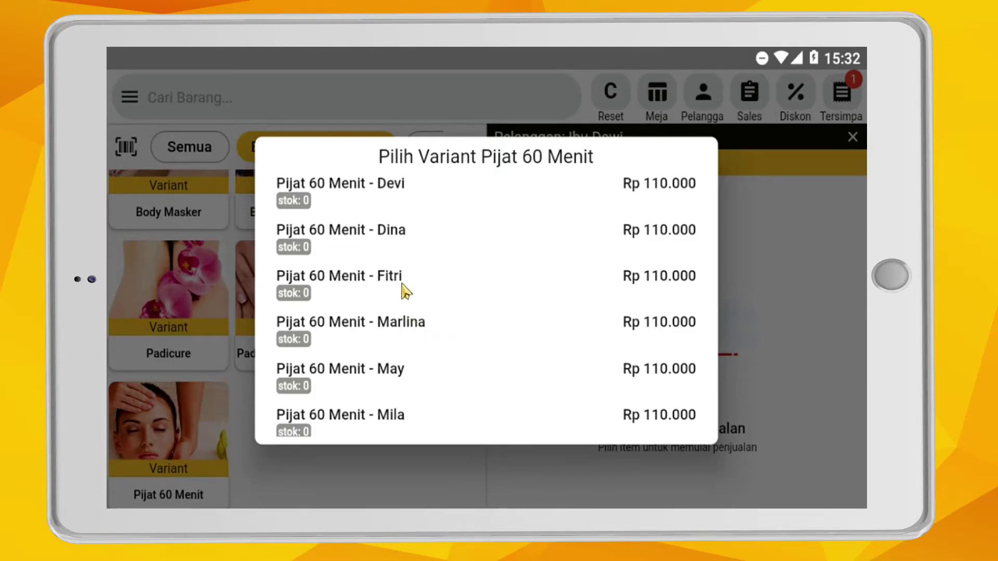
{"action": "left_click", "coordinate": [411, 331]}
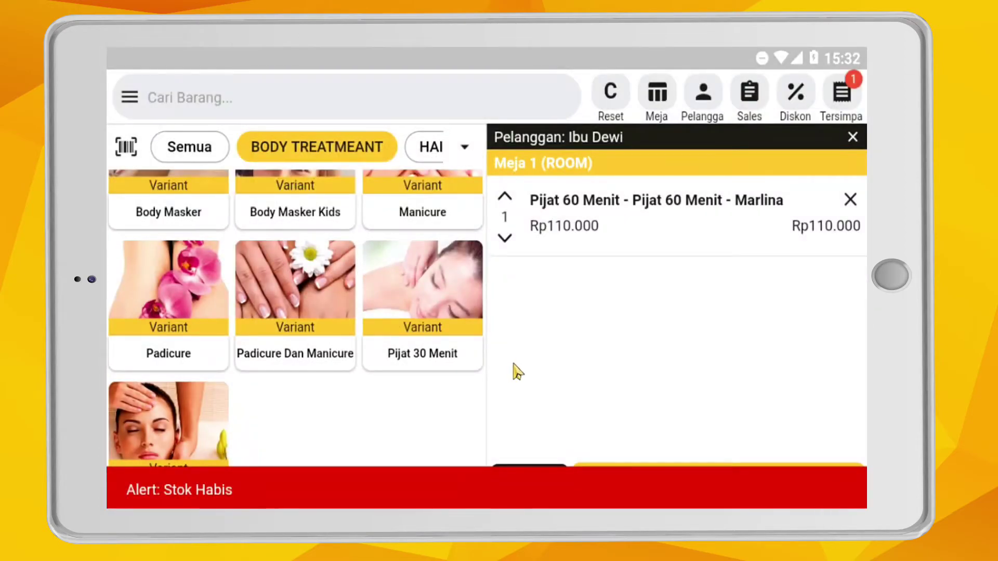
- Switch off the out-of-stock alert in settings, then bring up the saved transactions list
{"action": "left_click", "coordinate": [130, 98]}
{"action": "scroll", "coordinate": [229, 416], "scroll_direction": "down", "scroll_amount": 4}
{"action": "left_click", "coordinate": [233, 483]}
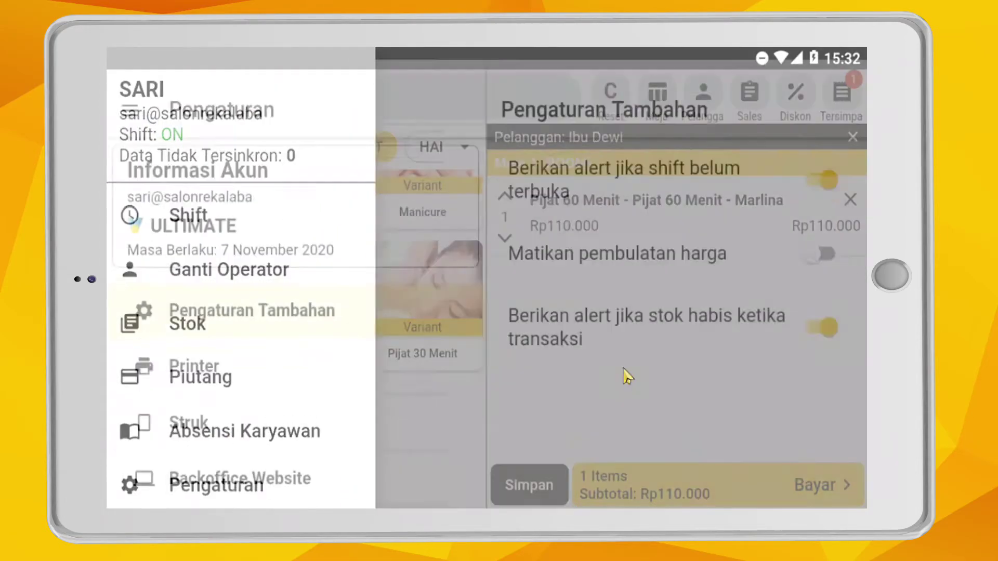
{"action": "left_click", "coordinate": [828, 316]}
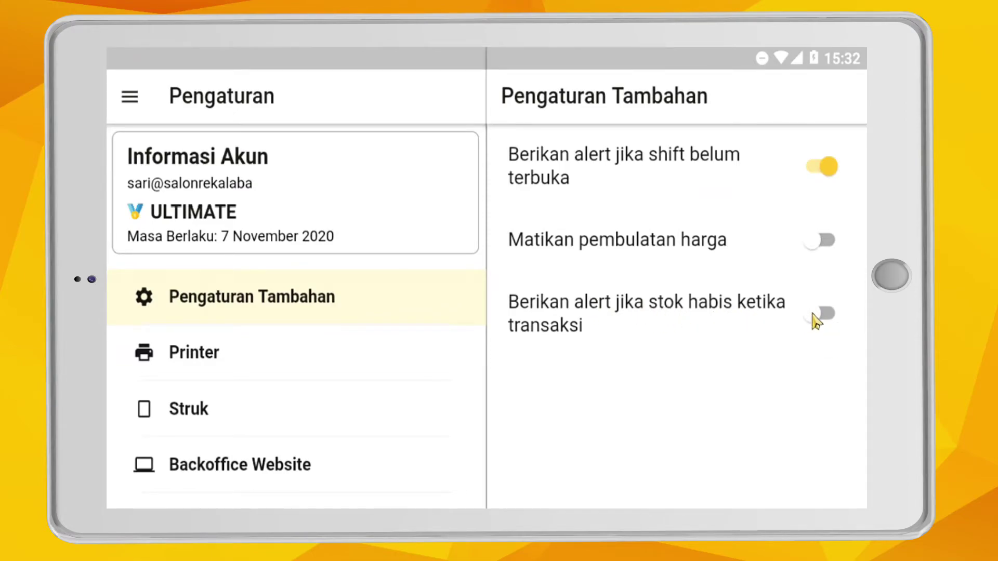
{"action": "left_click", "coordinate": [190, 214]}
{"action": "left_click", "coordinate": [838, 98]}
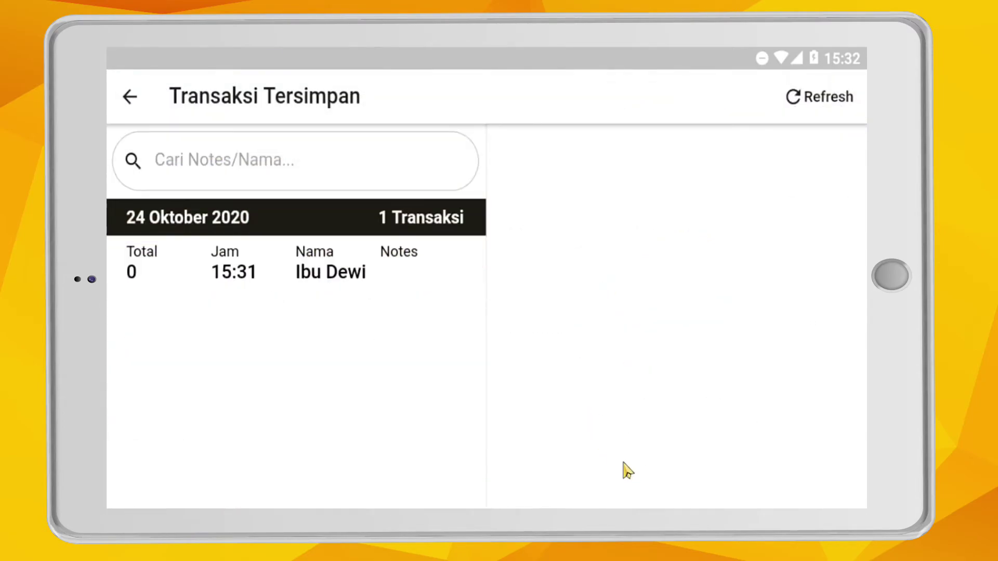
- Resume the saved Meja 1 order and add the fourth therapist's Pijat 60 Menit variant
{"action": "left_click", "coordinate": [341, 275]}
{"action": "left_click", "coordinate": [736, 478]}
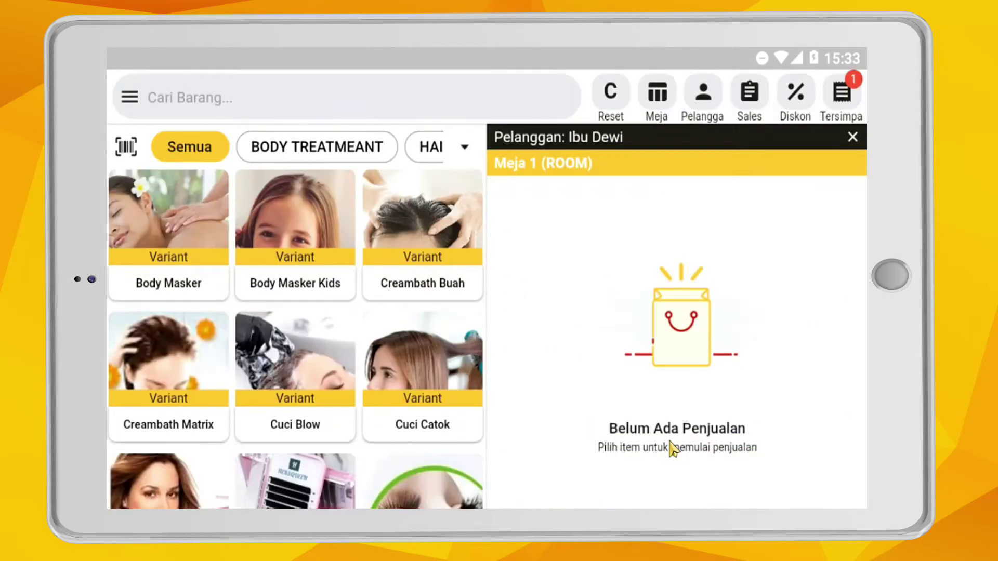
{"action": "left_click", "coordinate": [318, 147]}
{"action": "left_click", "coordinate": [169, 481]}
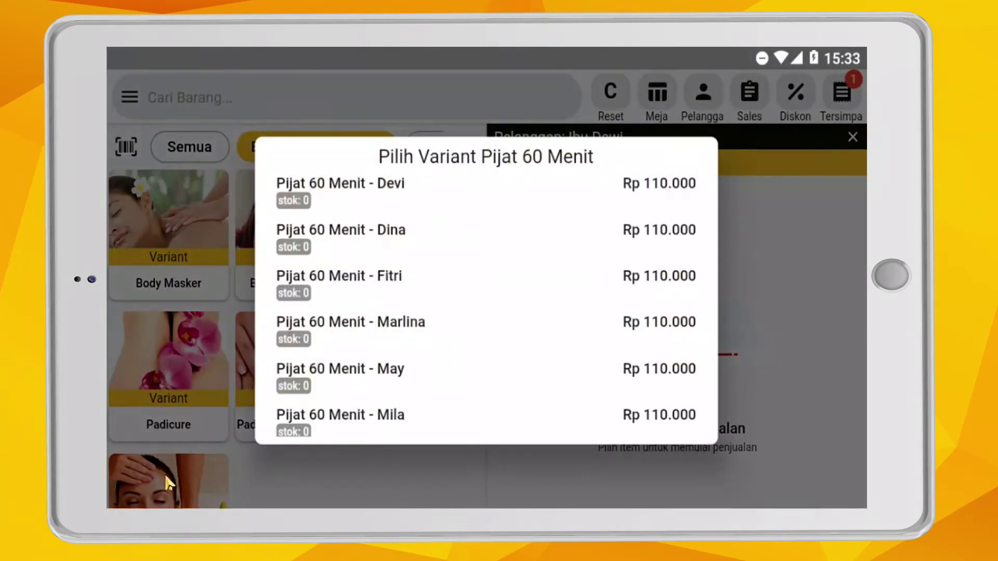
{"action": "left_click", "coordinate": [415, 330]}
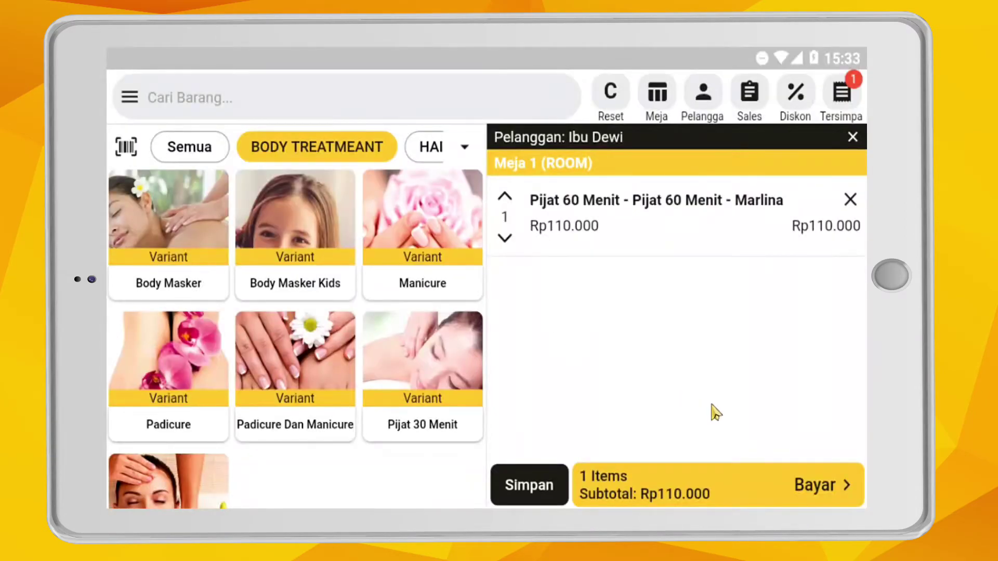
- Save the transaction, check its details in the saved list, and return to ordering
{"action": "left_click", "coordinate": [530, 486]}
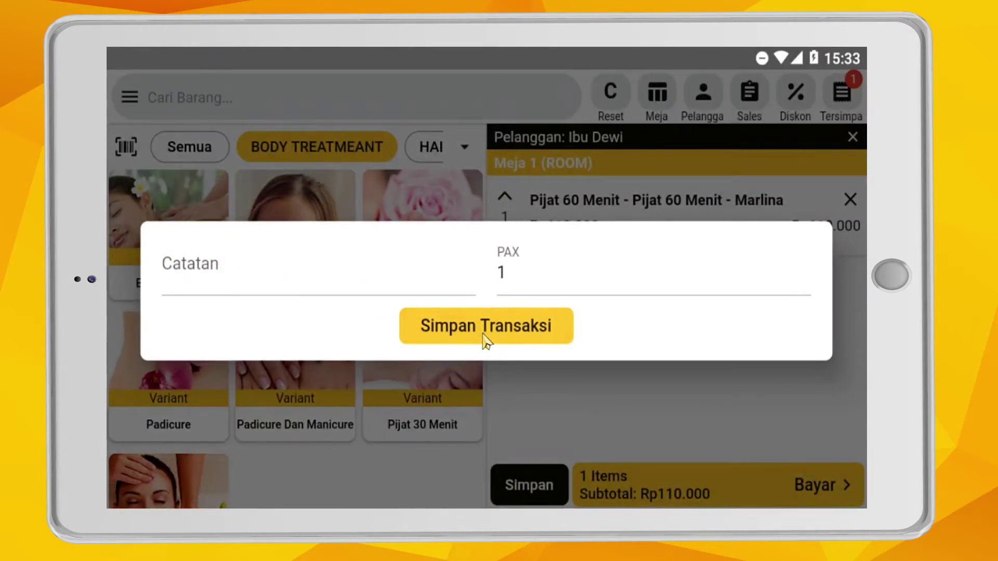
{"action": "left_click", "coordinate": [484, 337]}
{"action": "left_click", "coordinate": [851, 103]}
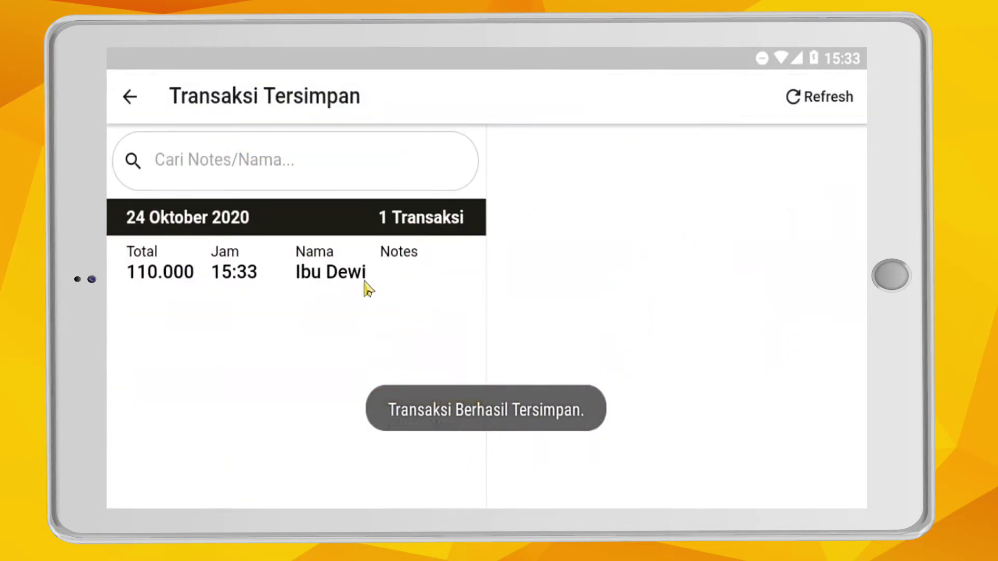
{"action": "left_click", "coordinate": [293, 273]}
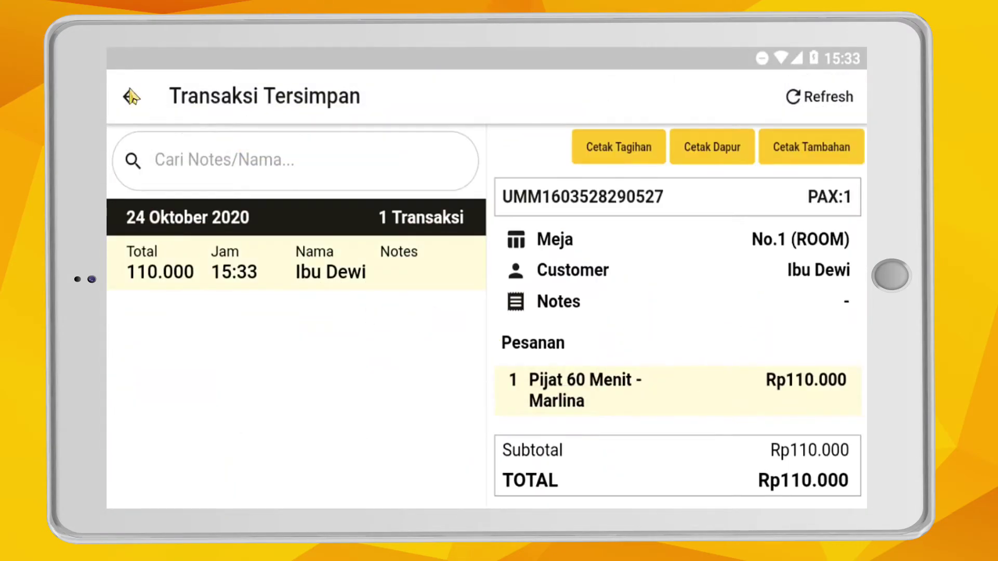
{"action": "left_click", "coordinate": [130, 96]}
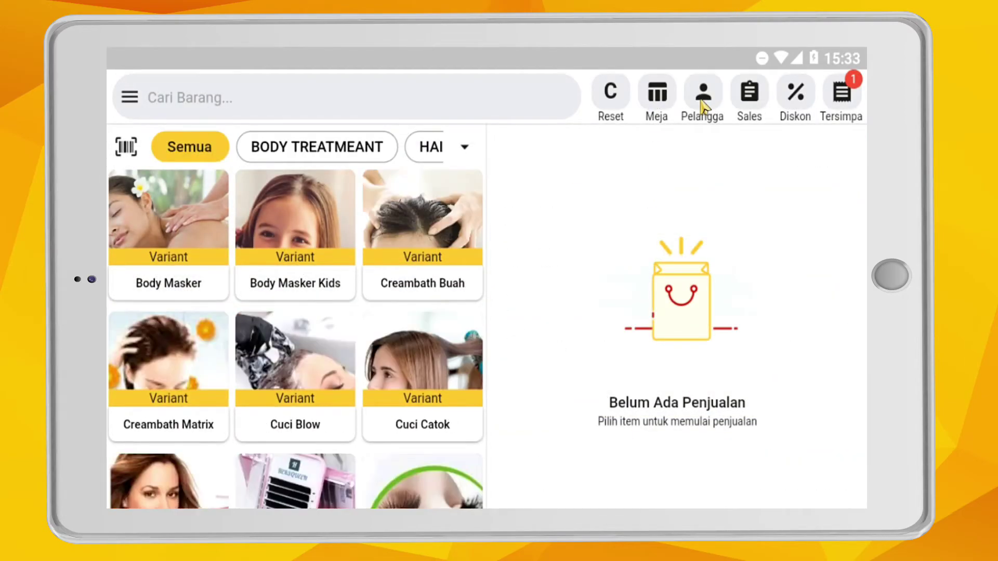
- Start a second new customer and enter their name and phone number
{"action": "left_click", "coordinate": [703, 99]}
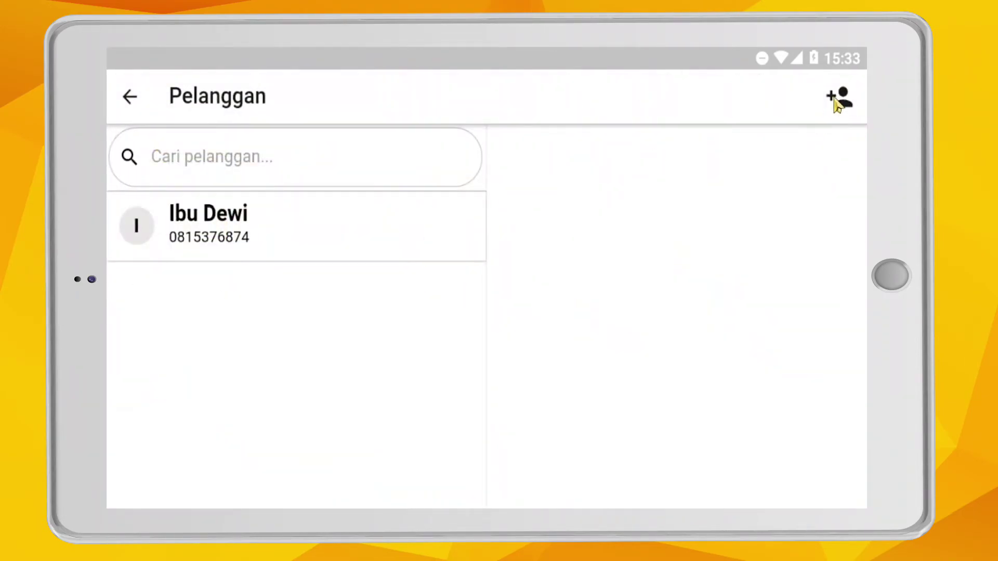
{"action": "left_click", "coordinate": [839, 98]}
{"action": "left_click", "coordinate": [589, 218]}
{"action": "type", "text": "Ibu Tina"}
{"action": "left_click", "coordinate": [603, 302]}
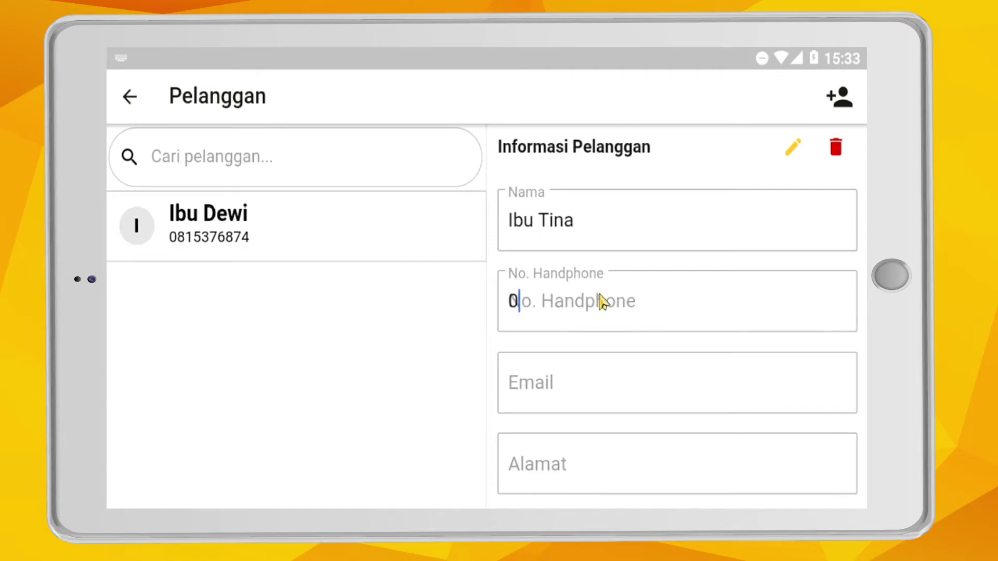
{"action": "type", "text": "08746747"}
- Save the new customer and attach them to the order
{"action": "left_click", "coordinate": [572, 382]}
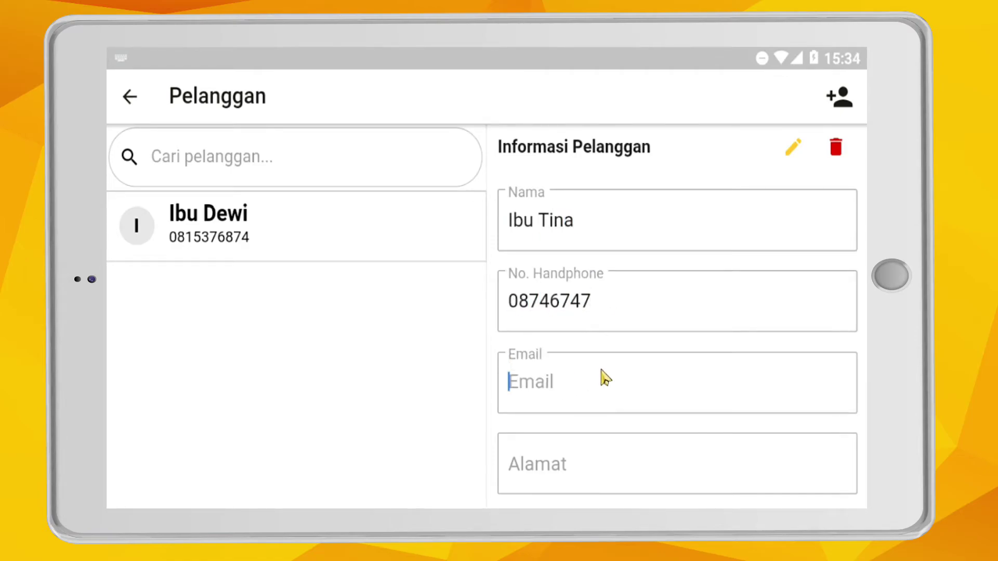
{"action": "scroll", "coordinate": [615, 378], "scroll_direction": "down", "scroll_amount": 3}
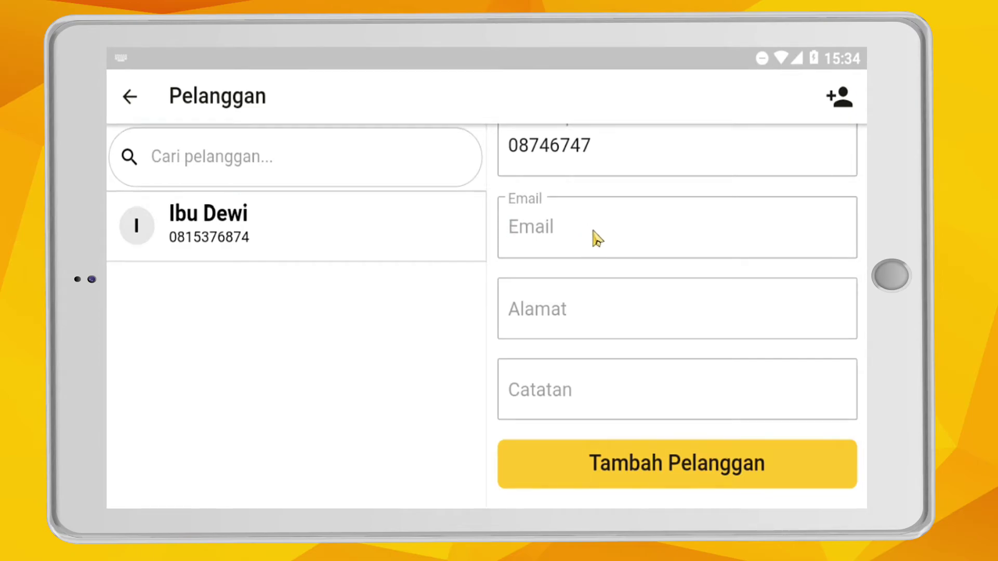
{"action": "left_click", "coordinate": [681, 461]}
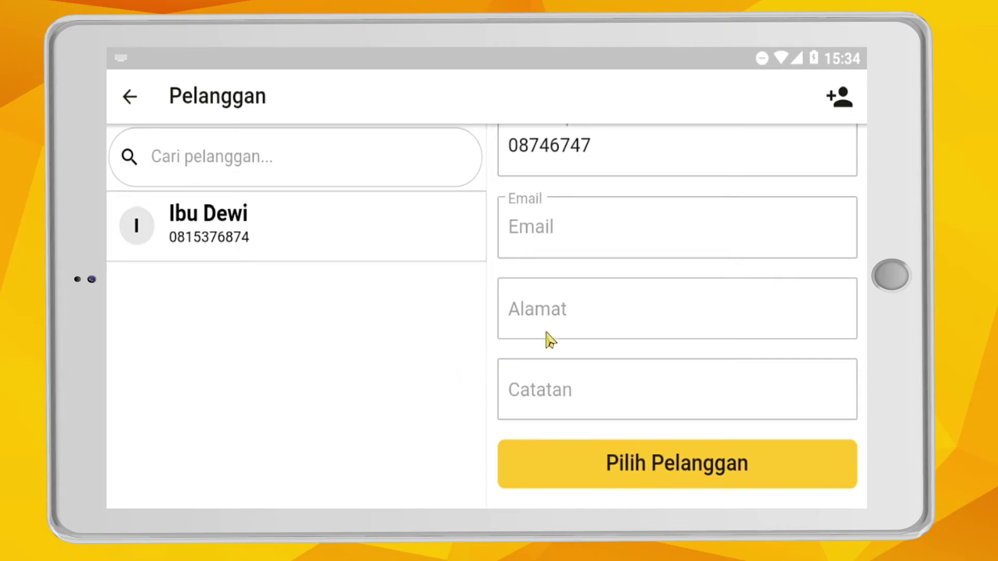
{"action": "left_click", "coordinate": [662, 462]}
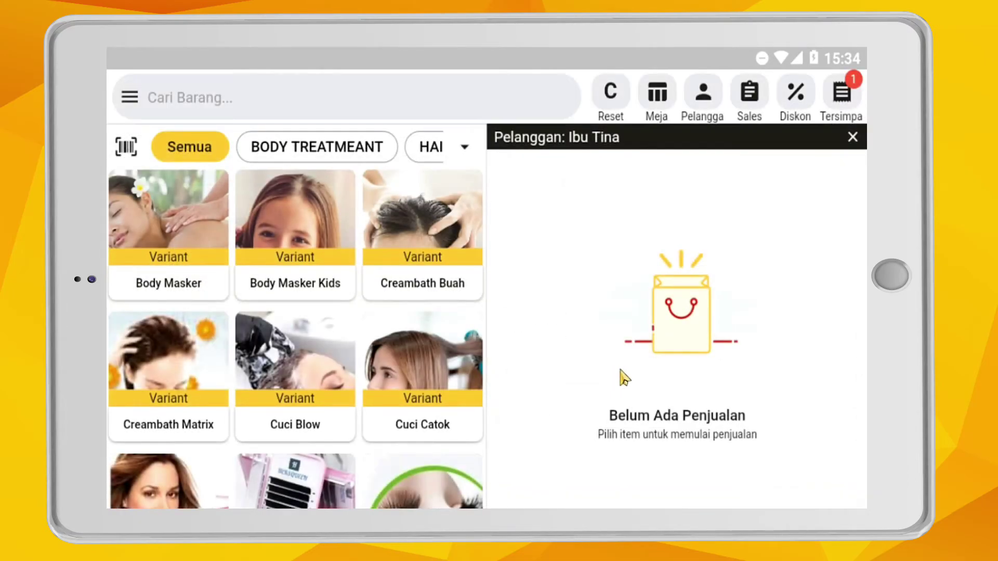
- Open table 2 in ROOM and assign the first listed customer to it
{"action": "left_click", "coordinate": [658, 103]}
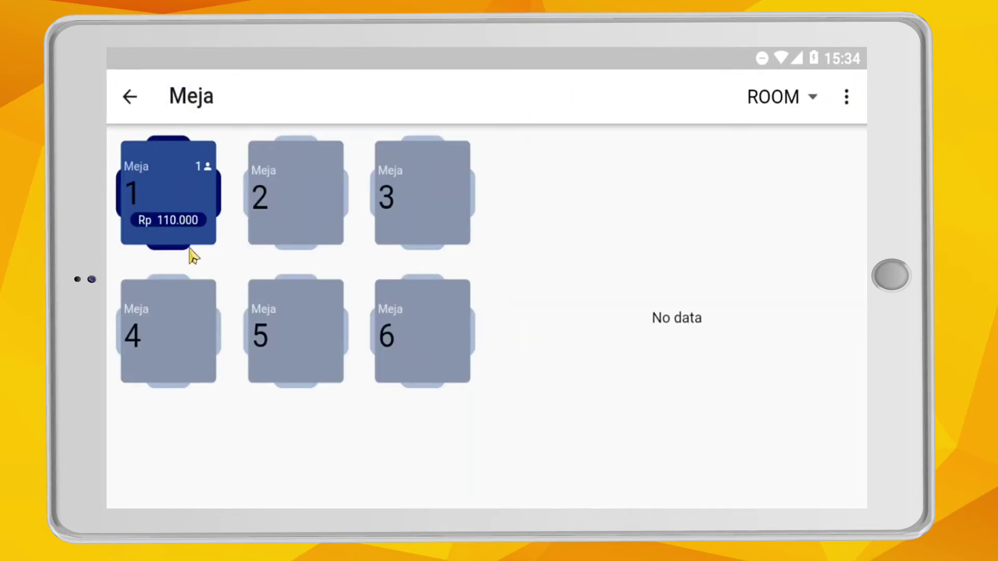
{"action": "left_click", "coordinate": [280, 223]}
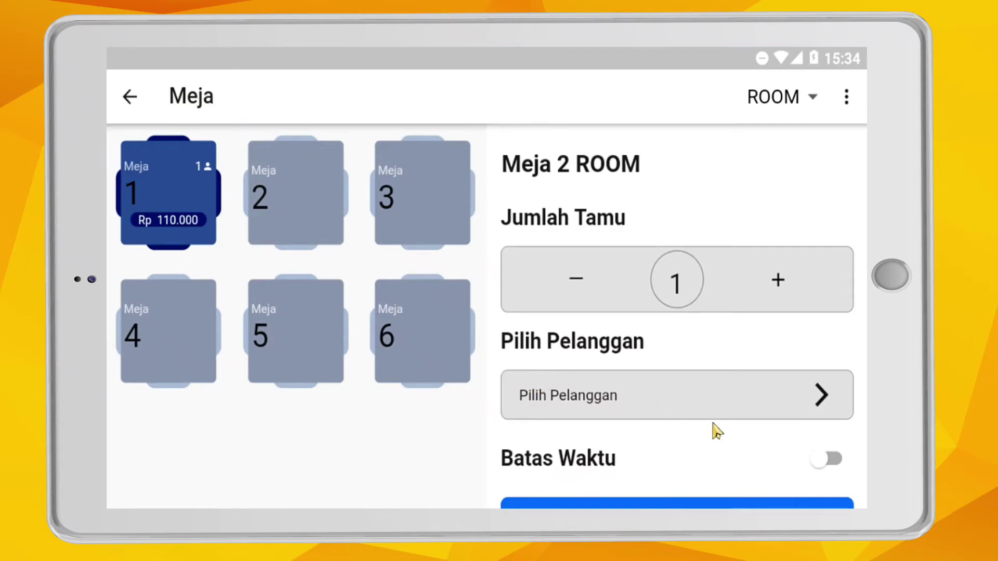
{"action": "left_click", "coordinate": [758, 401]}
{"action": "left_click", "coordinate": [244, 213]}
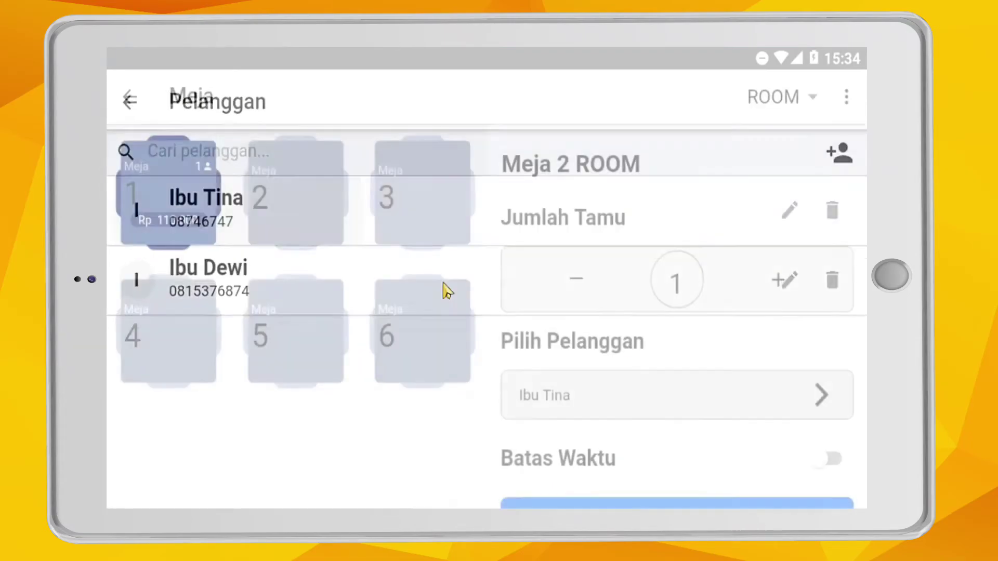
{"action": "scroll", "coordinate": [800, 447], "scroll_direction": "down", "scroll_amount": 2}
- Enable a one-hour time limit for table 2 and start entering its order
{"action": "left_click", "coordinate": [828, 406]}
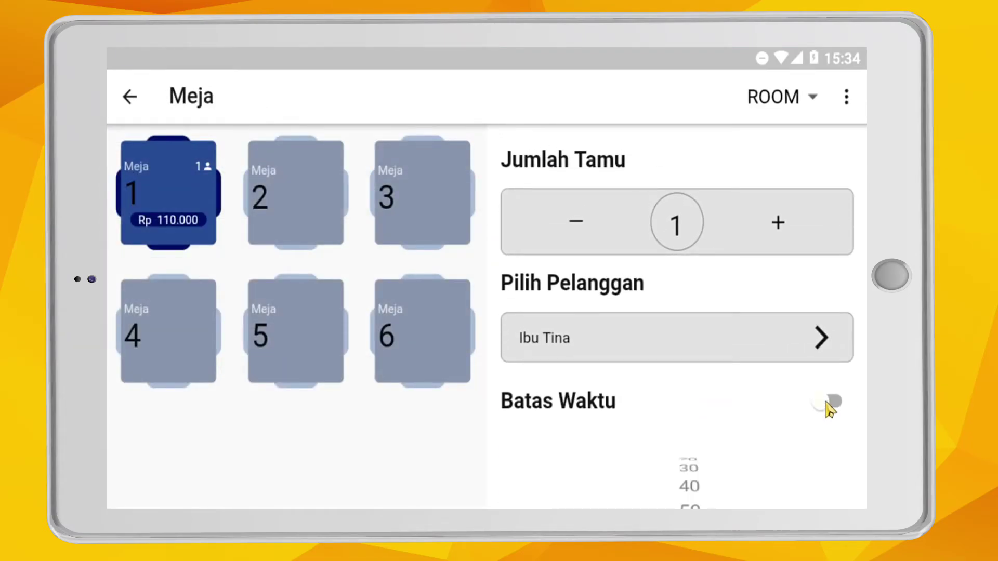
{"action": "left_click_drag", "start_coordinate": [684, 451], "coordinate": [681, 356]}
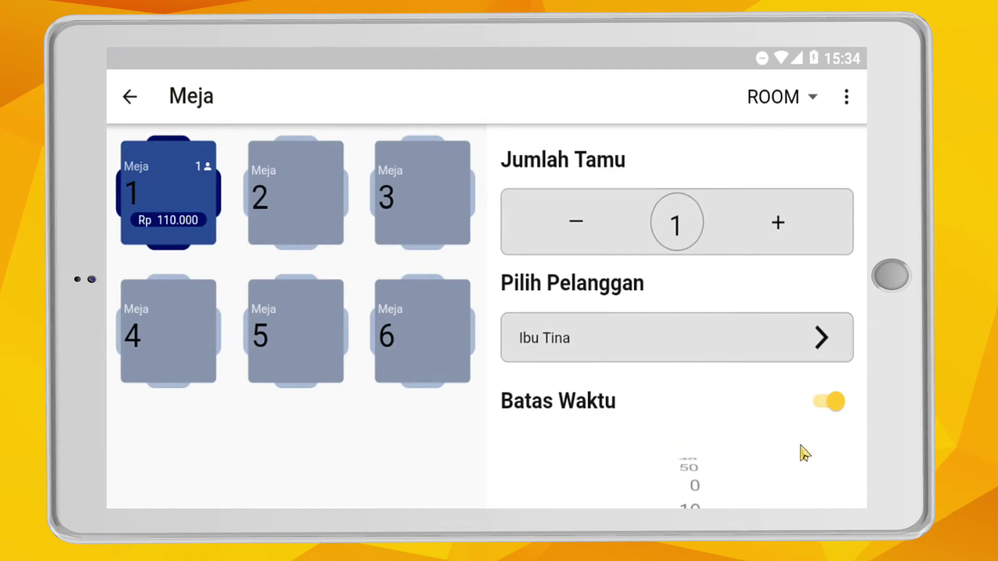
{"action": "scroll", "coordinate": [863, 283], "scroll_direction": "down", "scroll_amount": 4}
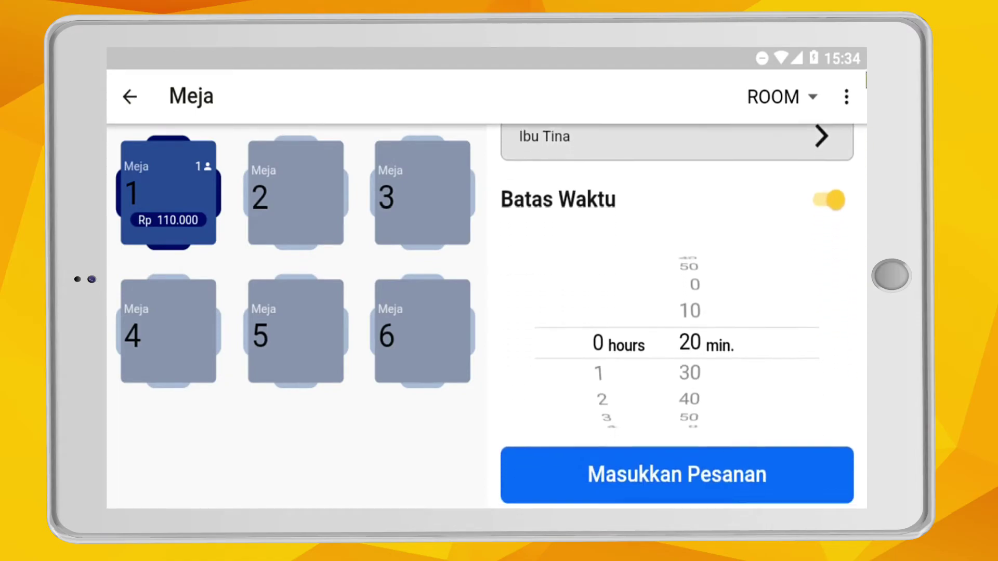
{"action": "left_click_drag", "start_coordinate": [702, 360], "coordinate": [703, 276]}
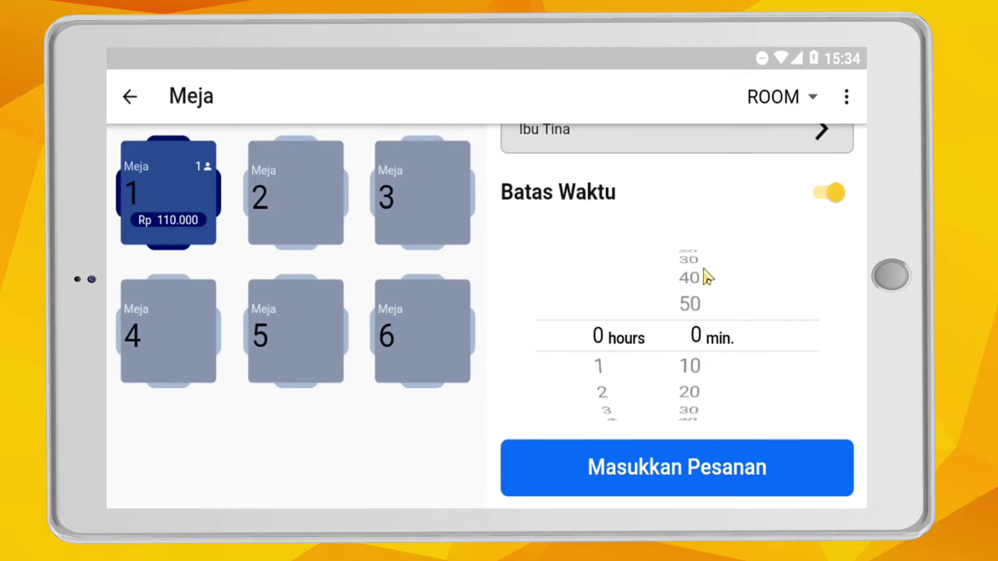
{"action": "left_click", "coordinate": [691, 470]}
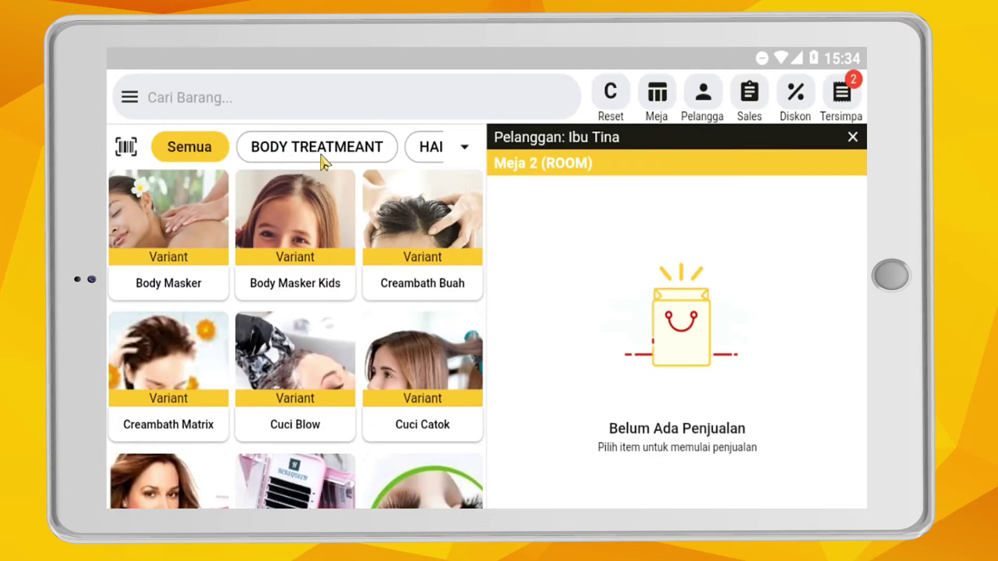
- Save an unpaid Pijat 60 Menit order (first therapist variant) for table 2 at Rp 110.000
{"action": "left_click", "coordinate": [321, 155]}
{"action": "scroll", "coordinate": [187, 416], "scroll_direction": "down", "scroll_amount": 2}
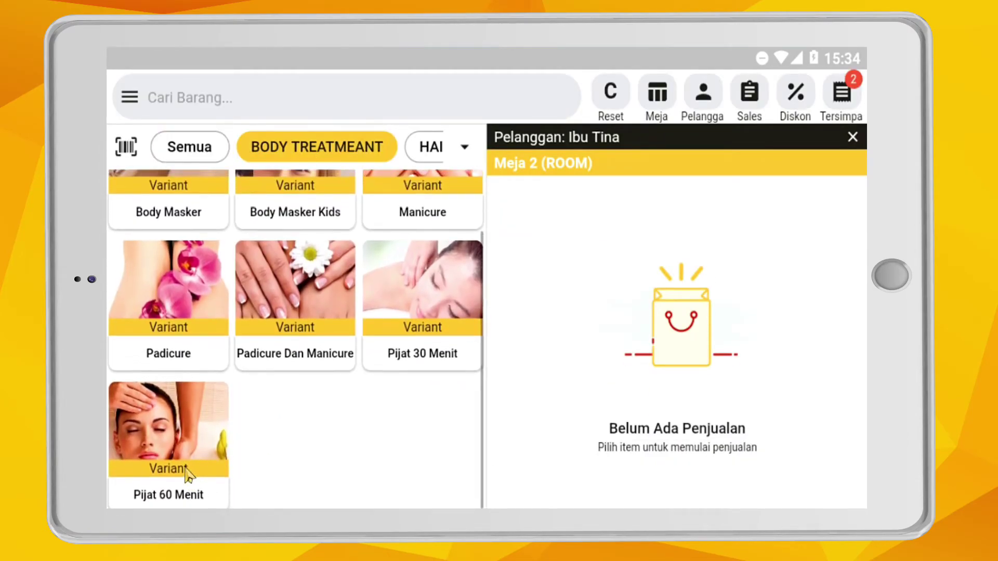
{"action": "left_click", "coordinate": [187, 471]}
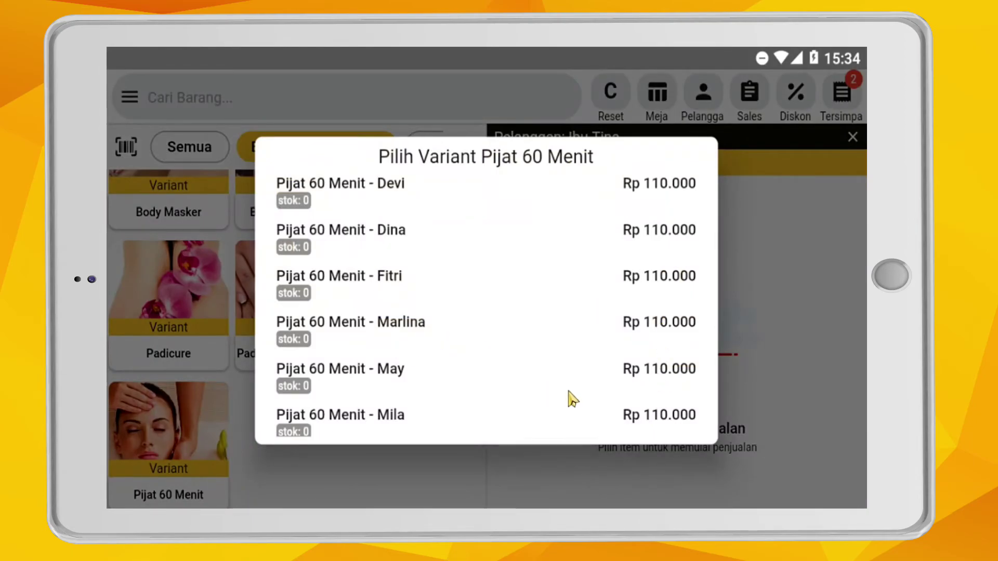
{"action": "left_click", "coordinate": [656, 186]}
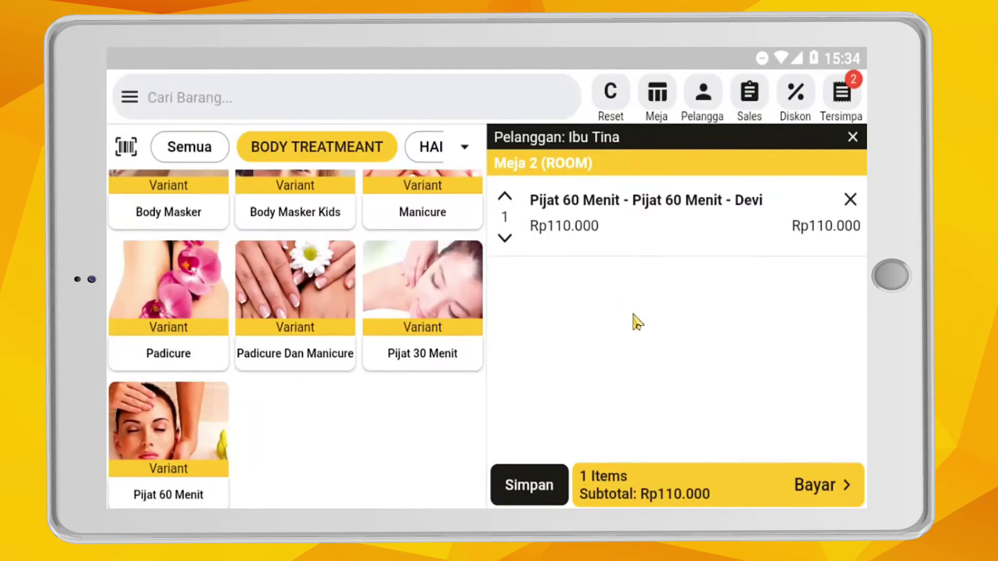
{"action": "left_click", "coordinate": [537, 487]}
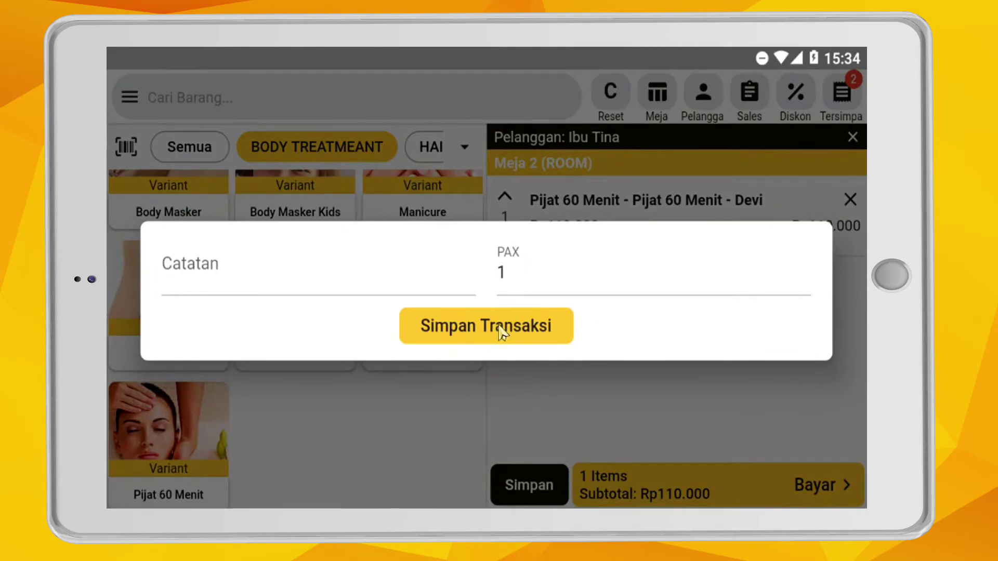
{"action": "left_click", "coordinate": [504, 336]}
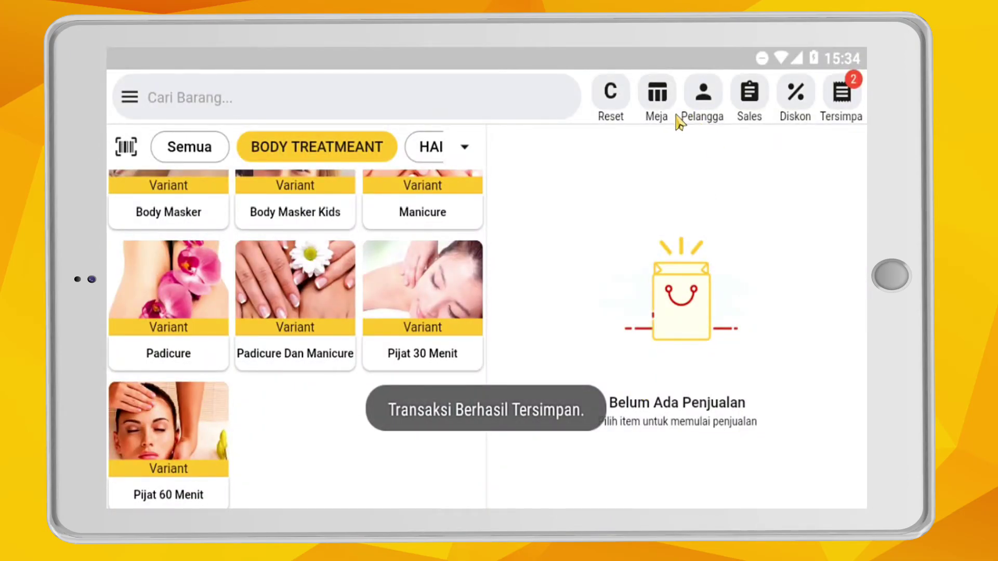
{"action": "left_click", "coordinate": [668, 101]}
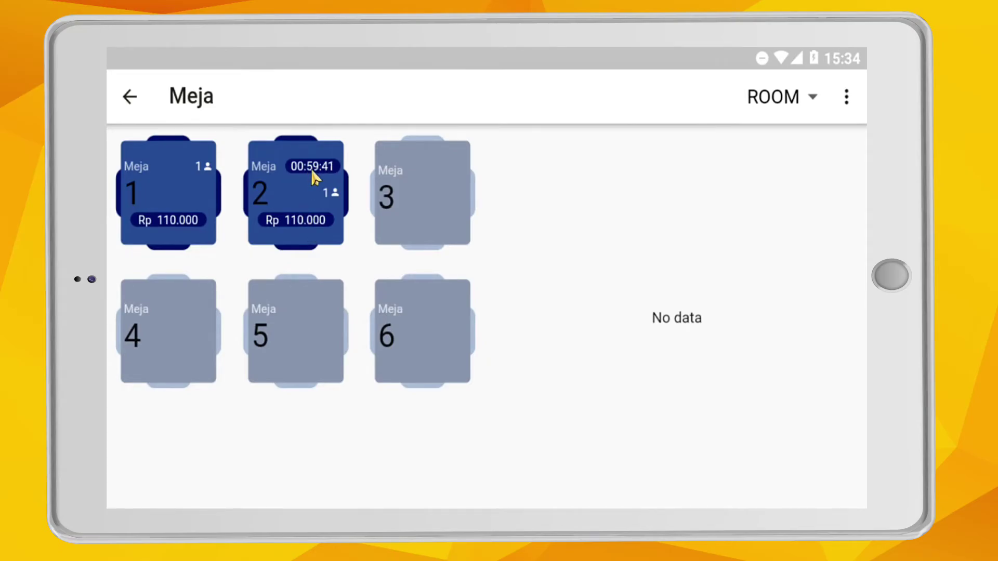
- Open the Tersimpan list showing the two saved 110.000 transactions from 24 Oktober 2020
{"action": "left_click", "coordinate": [130, 98]}
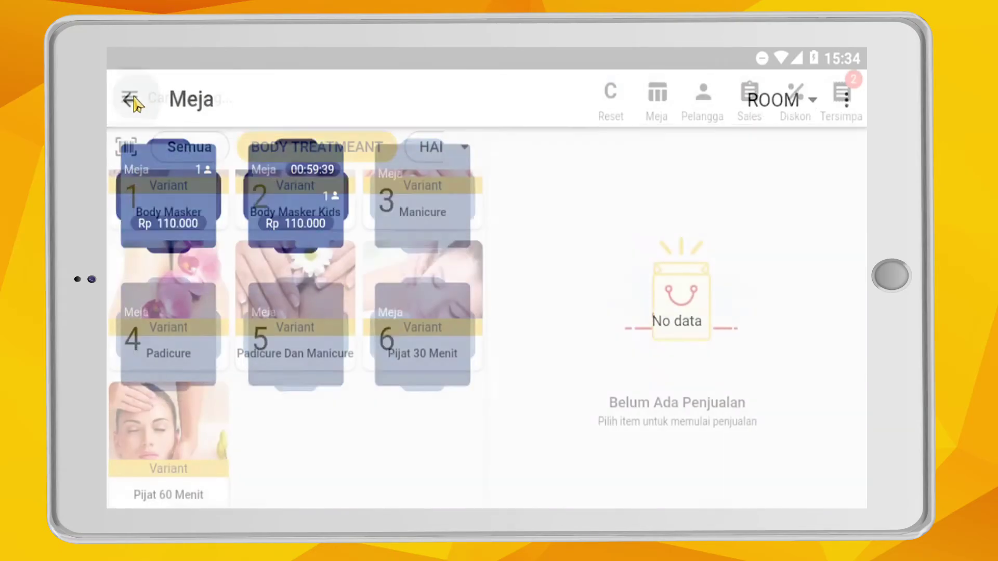
{"action": "left_click", "coordinate": [841, 96]}
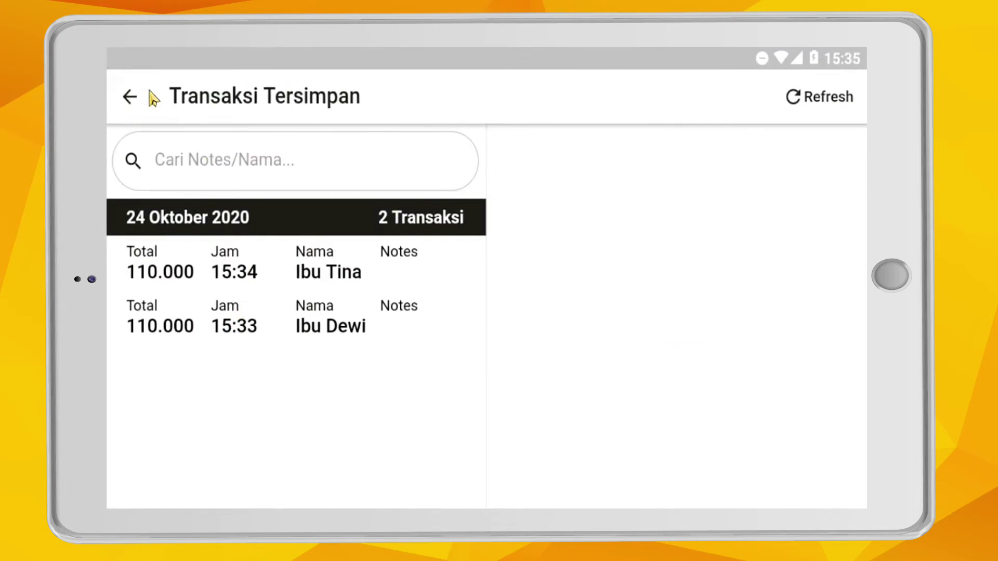
{"action": "left_click", "coordinate": [131, 100]}
{"action": "left_click", "coordinate": [846, 104]}
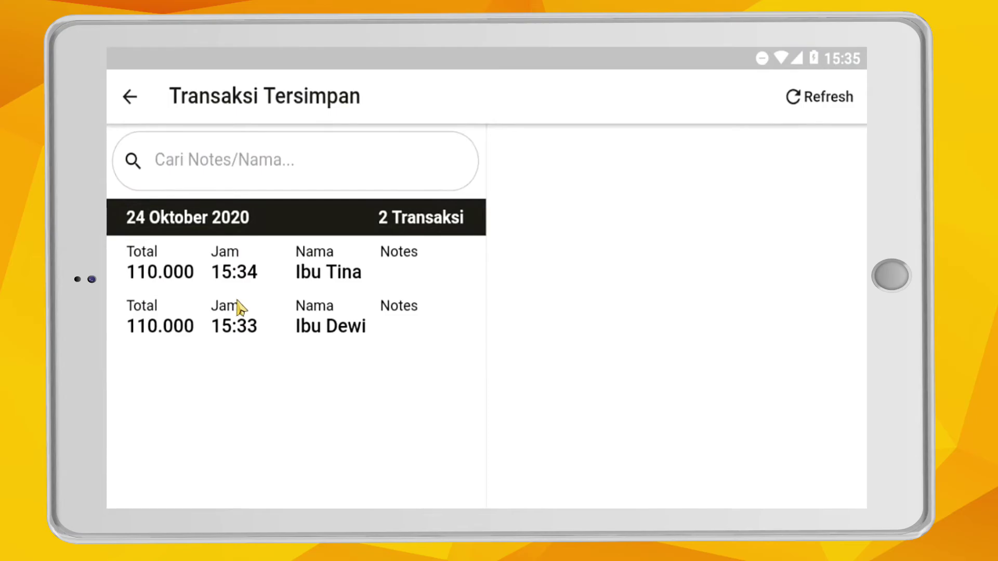
- Resume the 15:33 saved Meja 1 order into the cart with Lanjutkan Transaksi
{"action": "left_click", "coordinate": [276, 334]}
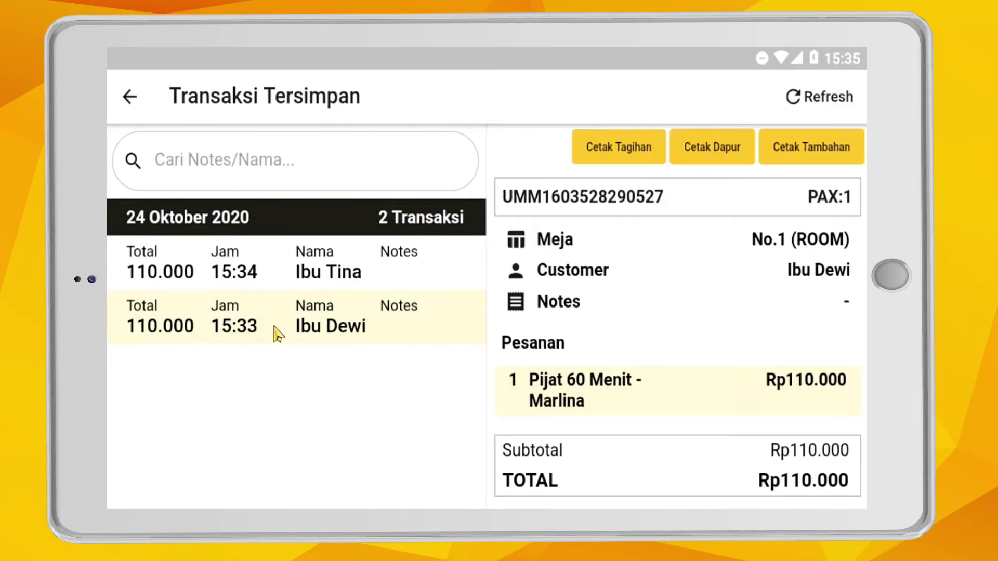
{"action": "scroll", "coordinate": [744, 441], "scroll_direction": "down", "scroll_amount": 2}
{"action": "left_click", "coordinate": [757, 479]}
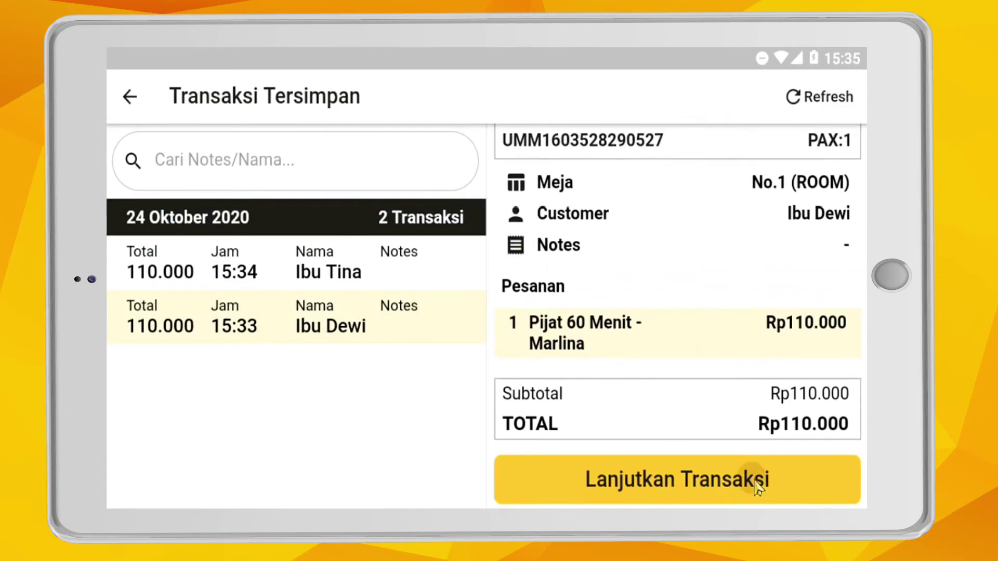
{"action": "left_click", "coordinate": [837, 499]}
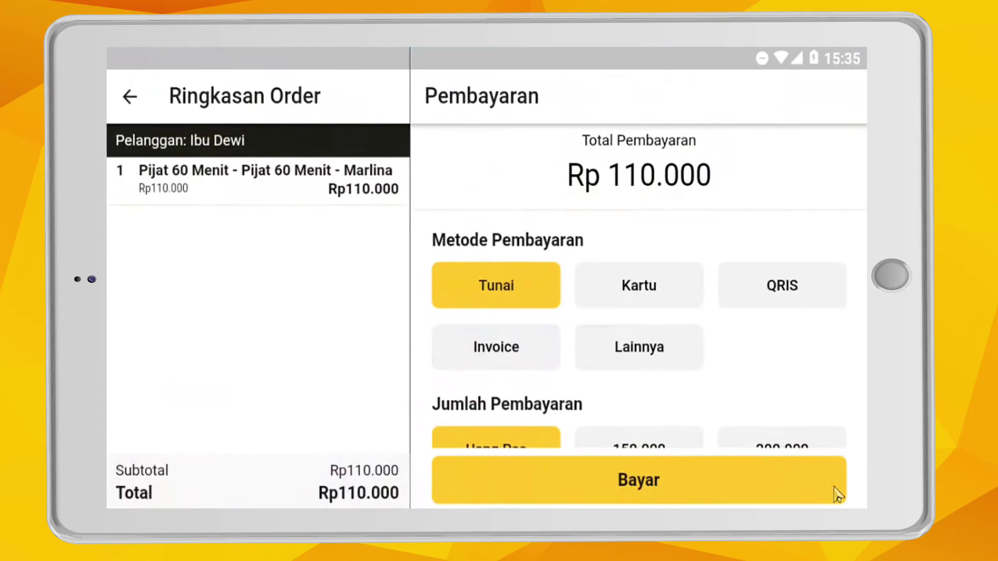
{"action": "left_click", "coordinate": [130, 97]}
- Confirm the Diskon and Sales lists are empty, then reach the Rp 110.000 payment screen
{"action": "left_click", "coordinate": [803, 112]}
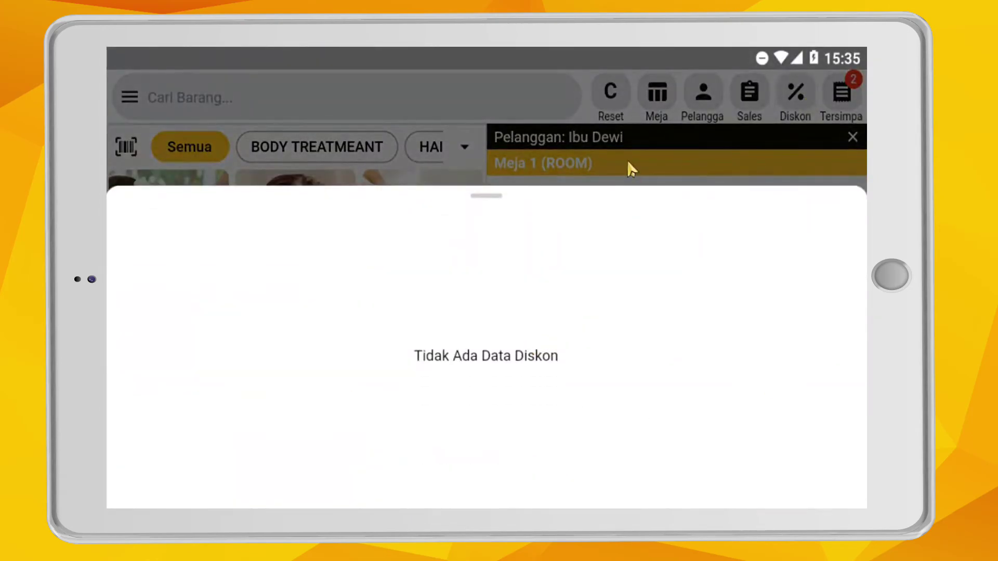
{"action": "left_click", "coordinate": [720, 172]}
{"action": "left_click", "coordinate": [749, 98]}
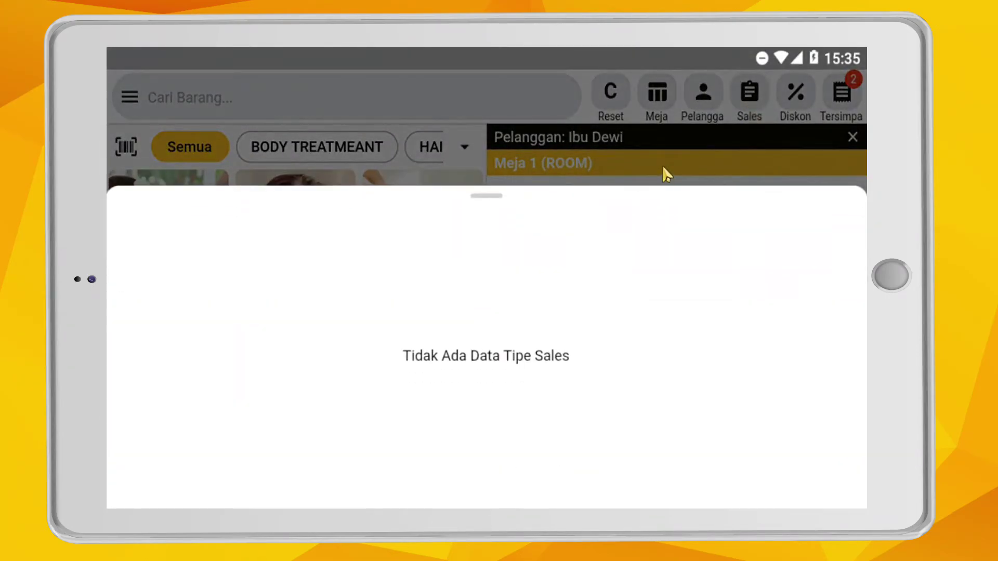
{"action": "left_click", "coordinate": [665, 174]}
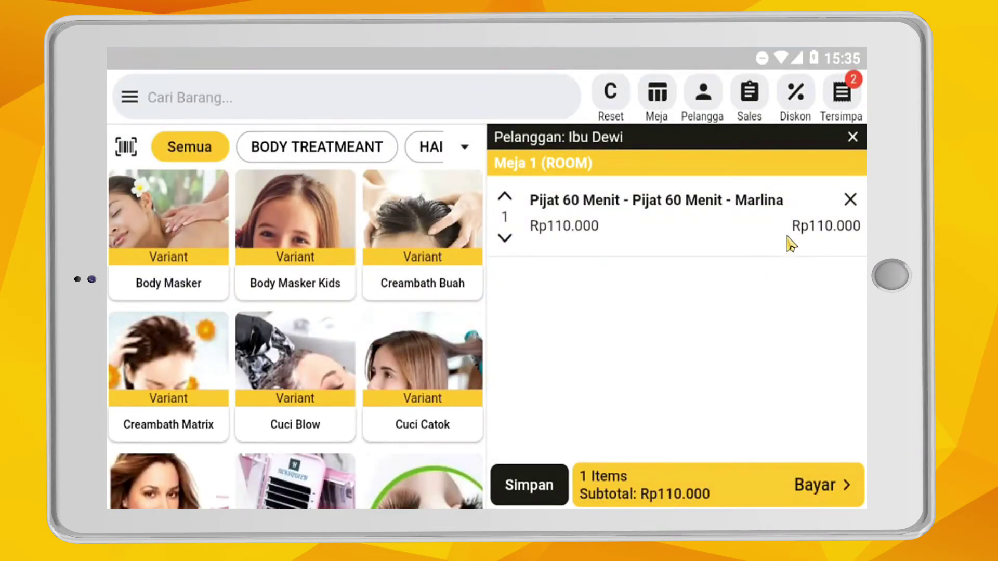
{"action": "left_click", "coordinate": [777, 496]}
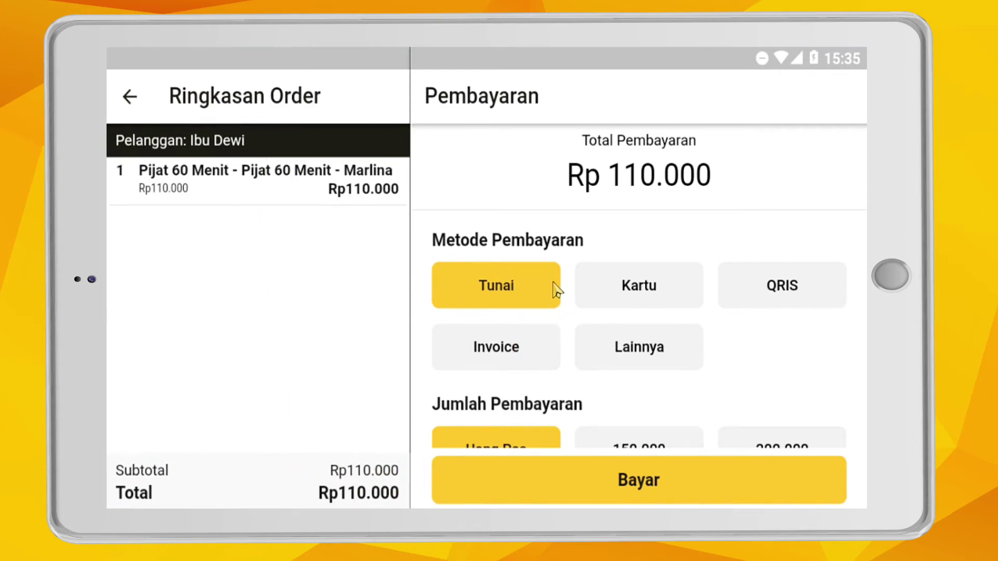
- Try the card, QRIS, invoice and other (GOPAY) payment options, then switch back to cash
{"action": "left_click", "coordinate": [642, 297]}
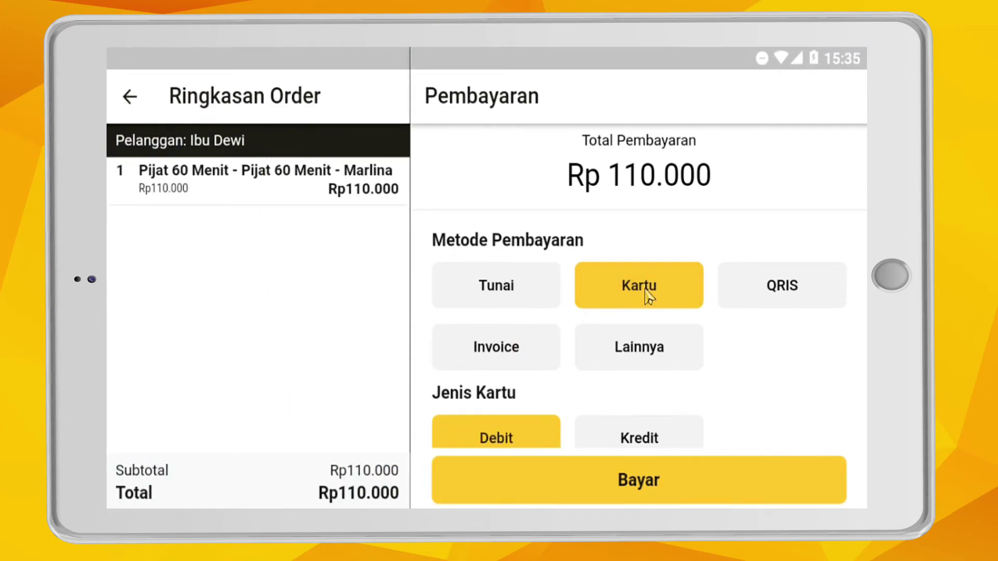
{"action": "scroll", "coordinate": [696, 364], "scroll_direction": "down", "scroll_amount": 3}
{"action": "scroll", "coordinate": [696, 368], "scroll_direction": "up", "scroll_amount": 3}
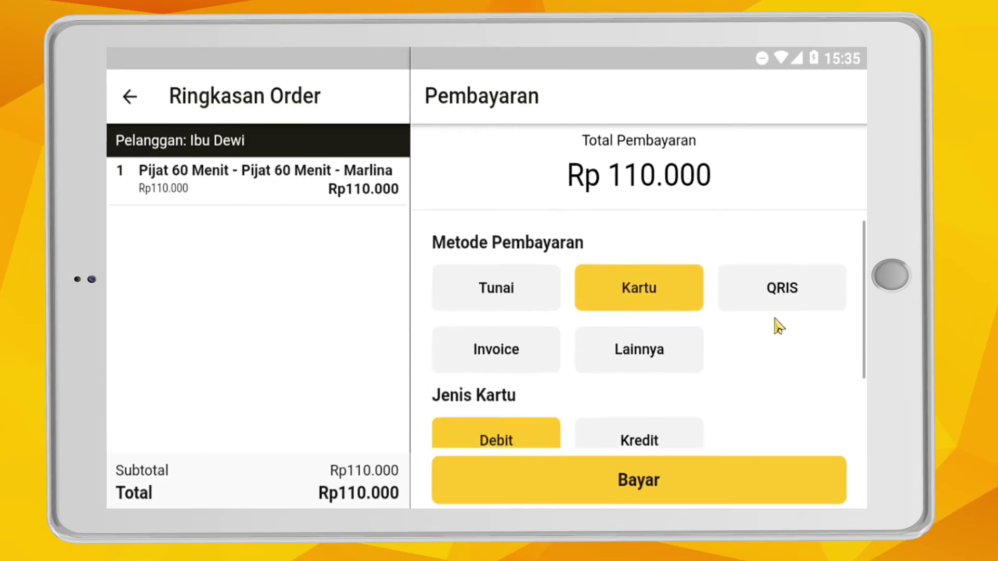
{"action": "left_click", "coordinate": [785, 298]}
{"action": "left_click", "coordinate": [133, 104]}
{"action": "left_click", "coordinate": [512, 351]}
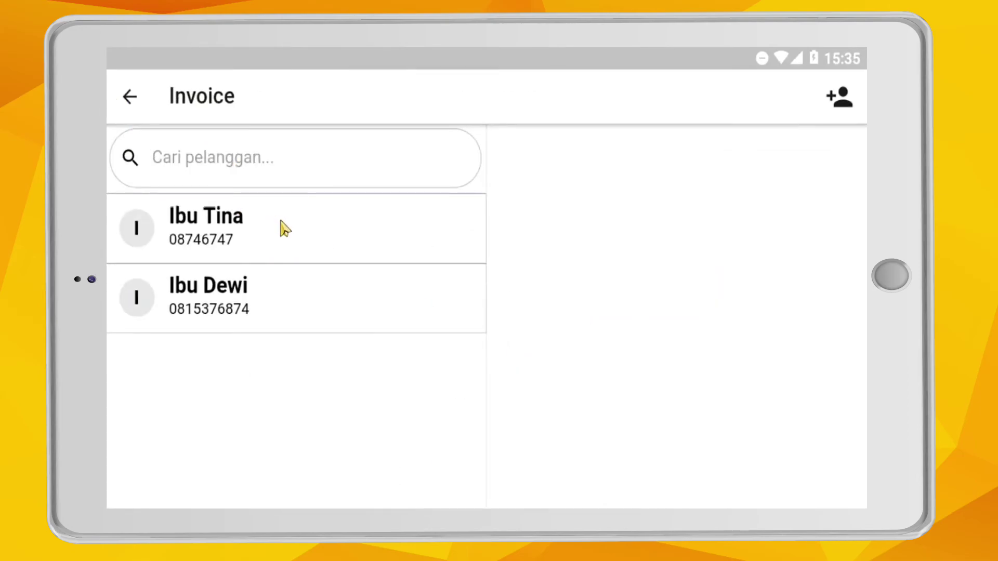
{"action": "left_click", "coordinate": [130, 97]}
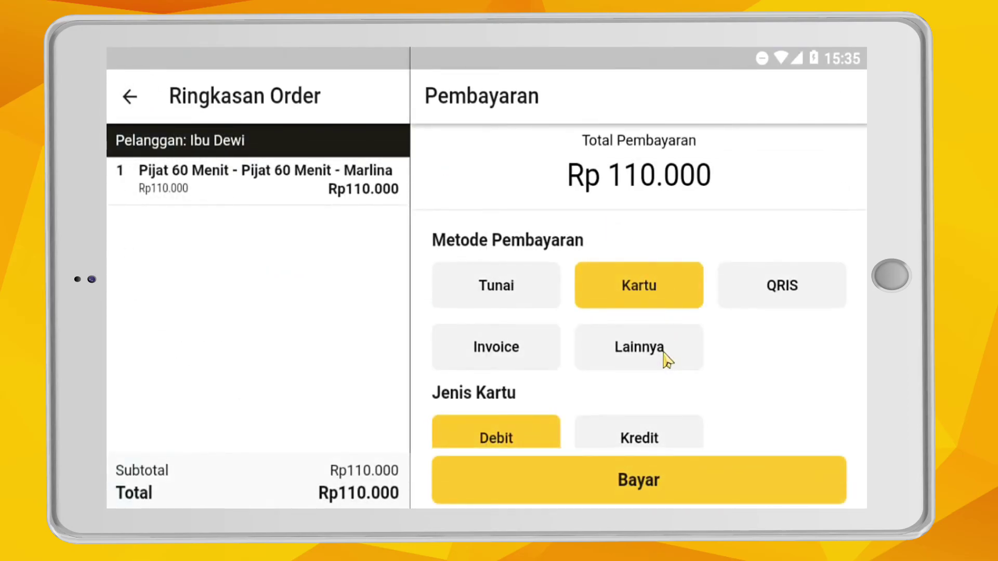
{"action": "left_click", "coordinate": [666, 359]}
{"action": "scroll", "coordinate": [660, 397], "scroll_direction": "down", "scroll_amount": 1}
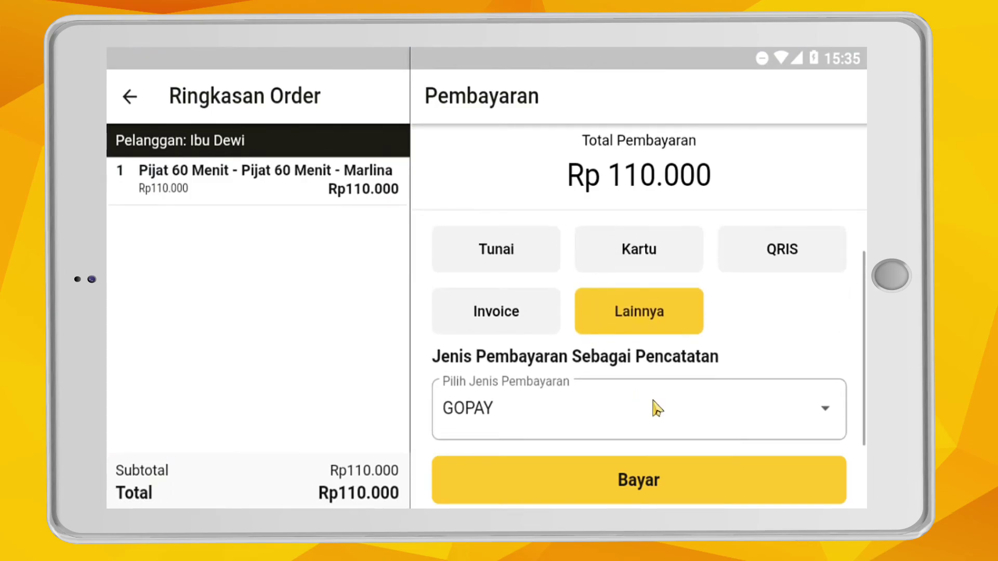
{"action": "left_click", "coordinate": [667, 412]}
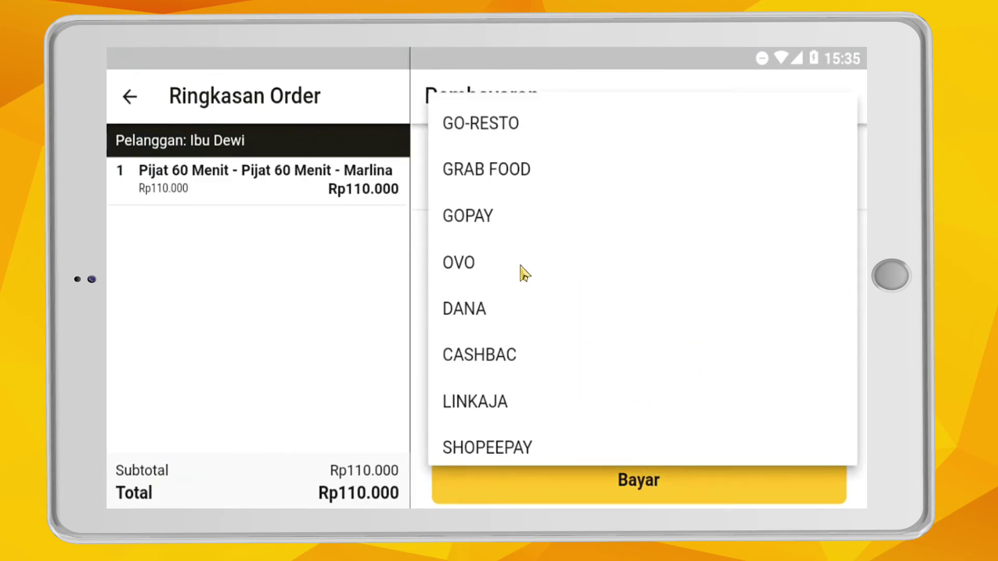
{"action": "left_click", "coordinate": [339, 334]}
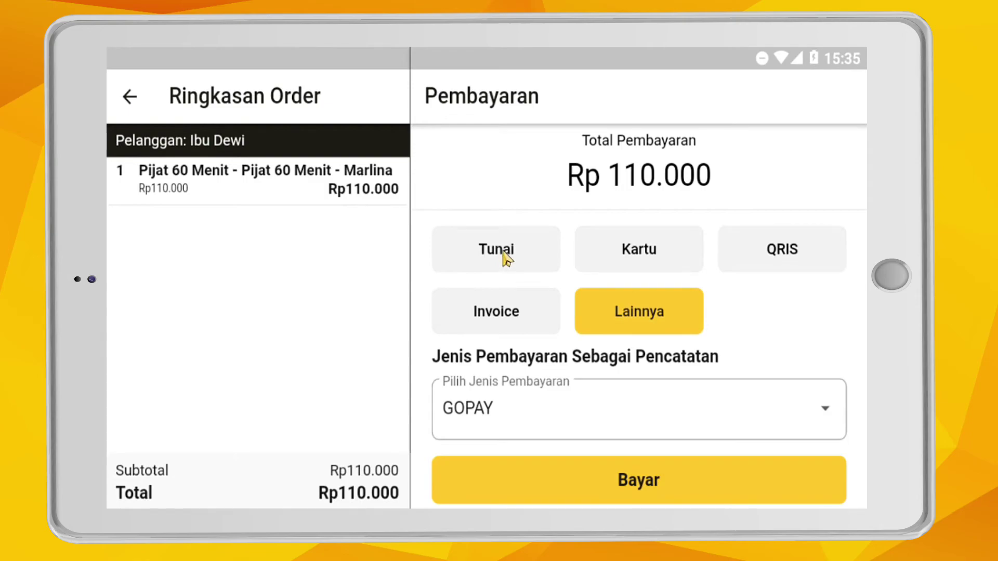
{"action": "left_click", "coordinate": [507, 259]}
- Pay with a custom cash amount of Rp120.000, giving Rp10.000 change
{"action": "scroll", "coordinate": [749, 414], "scroll_direction": "down", "scroll_amount": 2}
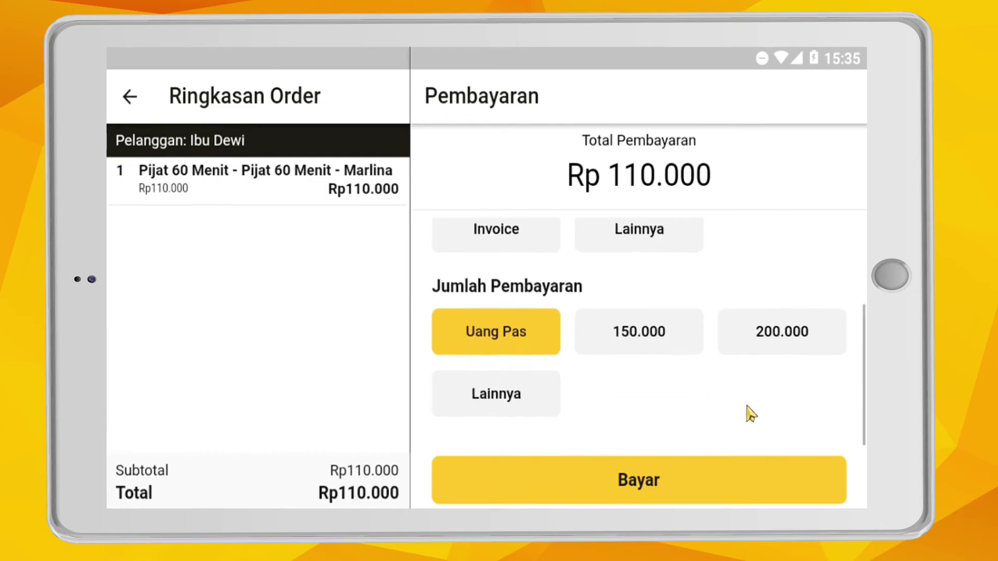
{"action": "left_click", "coordinate": [792, 370]}
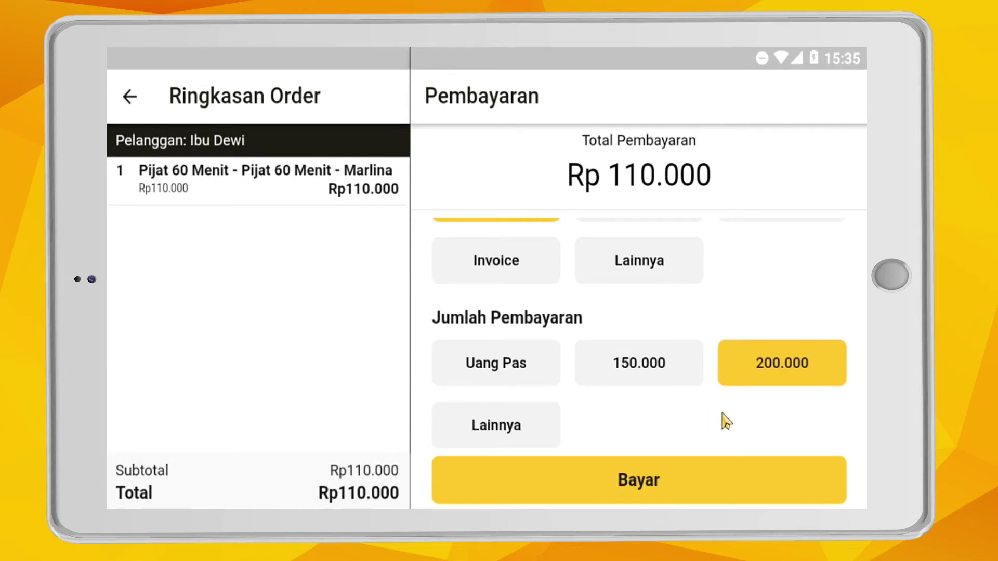
{"action": "left_click", "coordinate": [500, 429]}
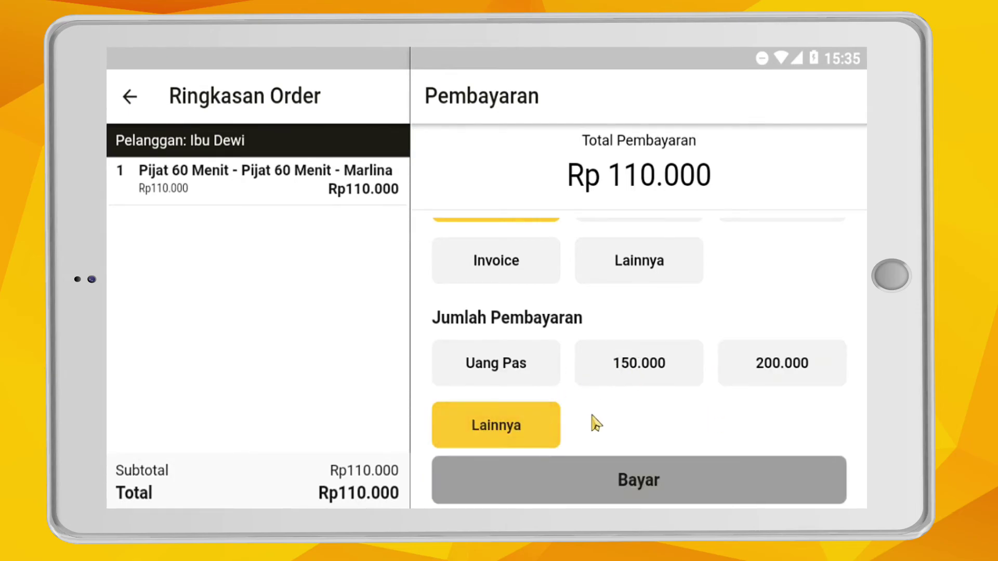
{"action": "left_click", "coordinate": [596, 430]}
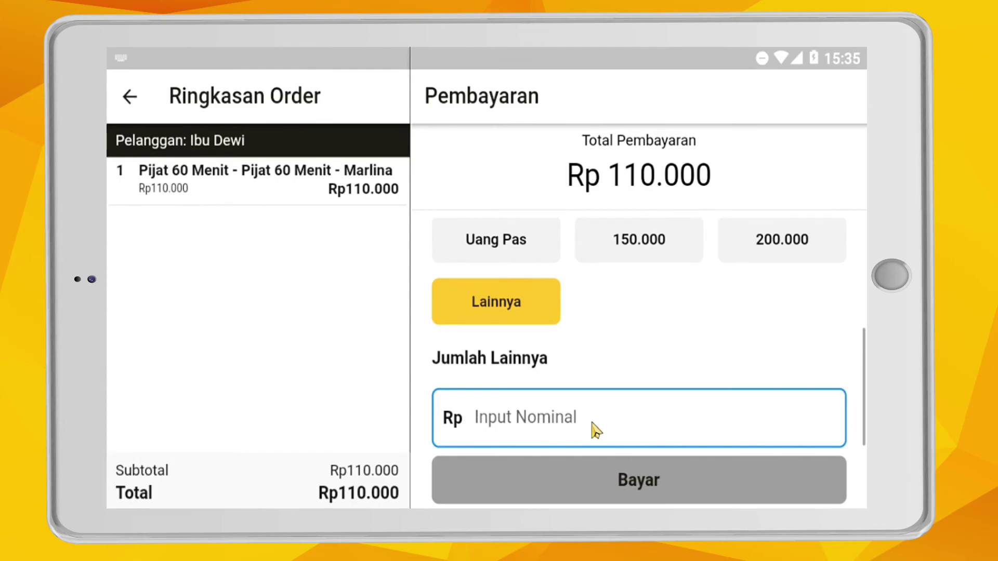
{"action": "type", "text": "120.00"}
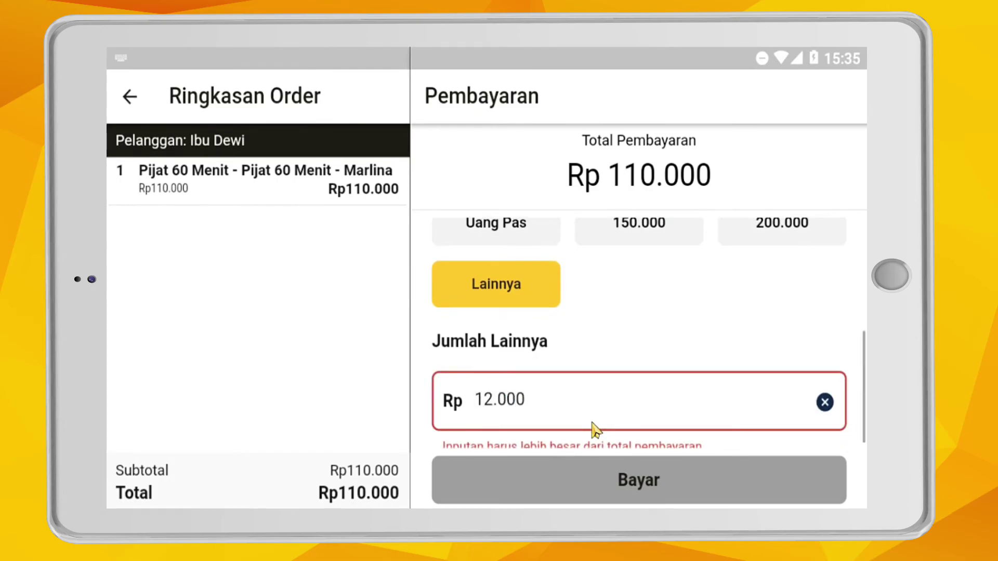
{"action": "type", "text": "0"}
{"action": "left_click", "coordinate": [655, 489]}
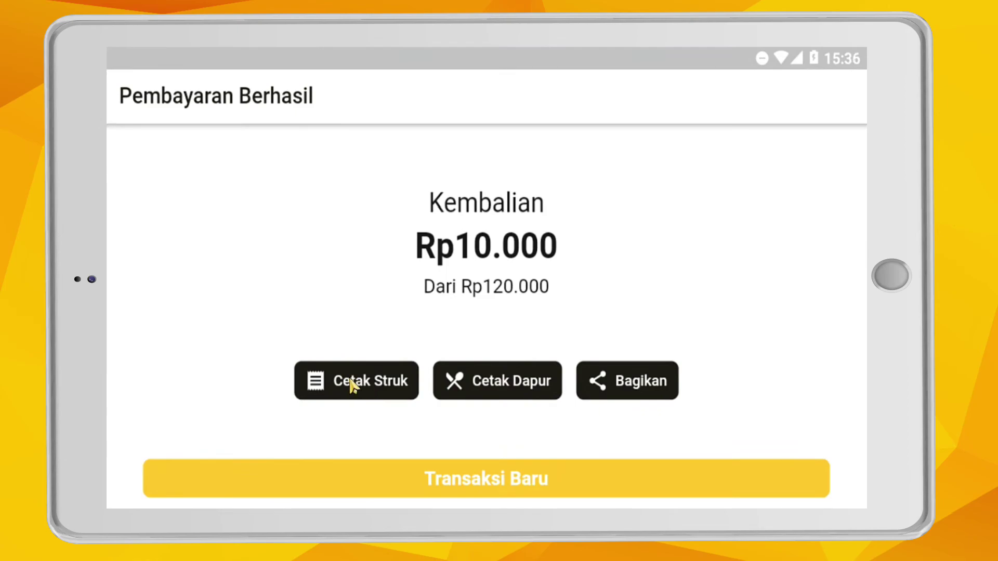
- Dismiss the receipt share options and begin a new, empty sale with Transaksi Baru
{"action": "left_click", "coordinate": [622, 389]}
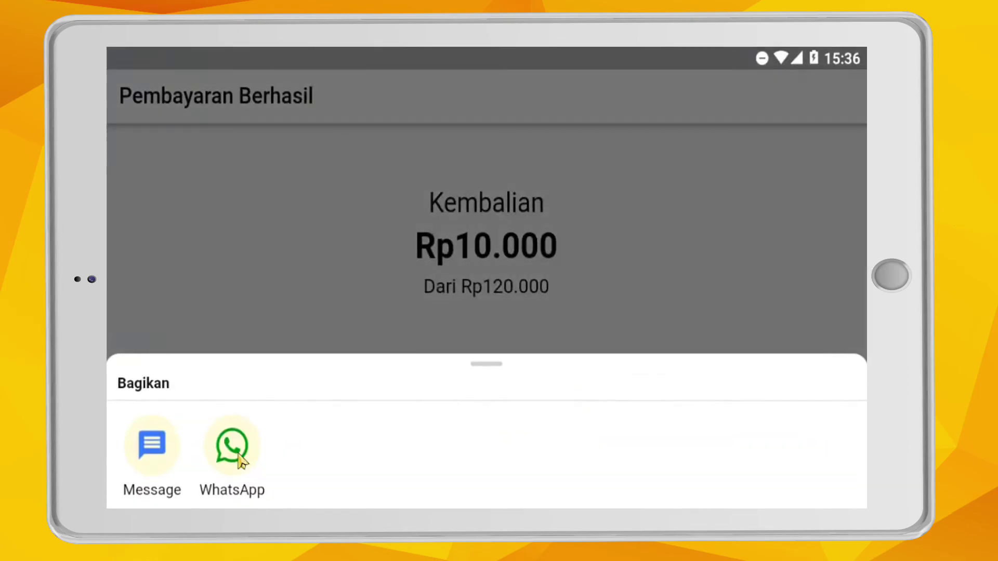
{"action": "left_click", "coordinate": [307, 245]}
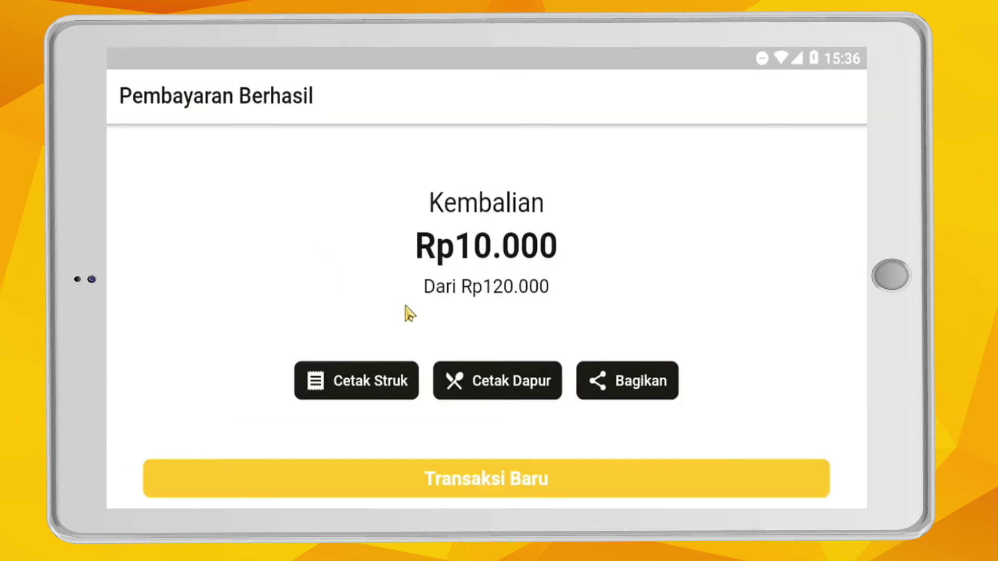
{"action": "left_click", "coordinate": [520, 481]}
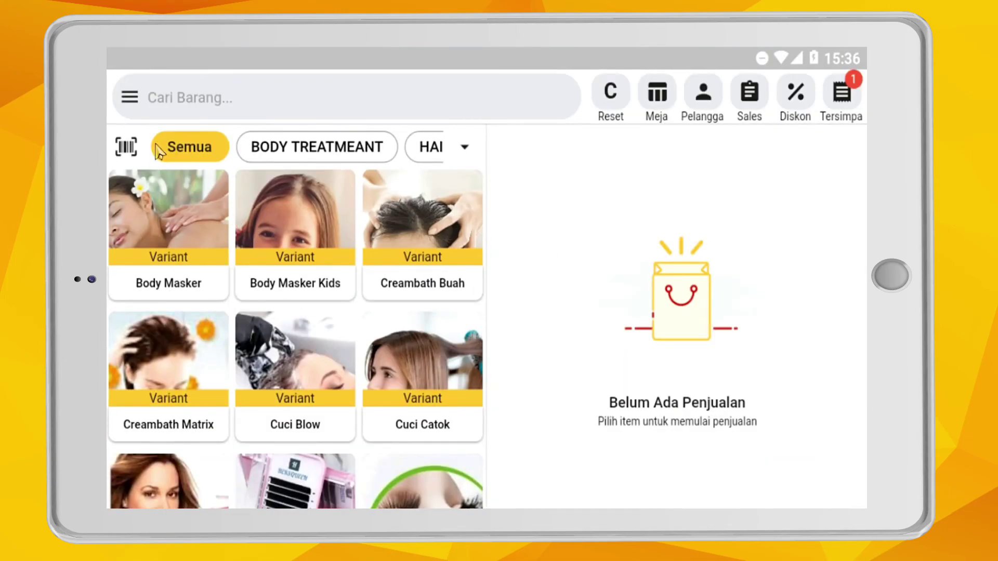
- Open Riwayat Transaksi and view the details of the paid Rp110.000 transaction
{"action": "left_click", "coordinate": [130, 97]}
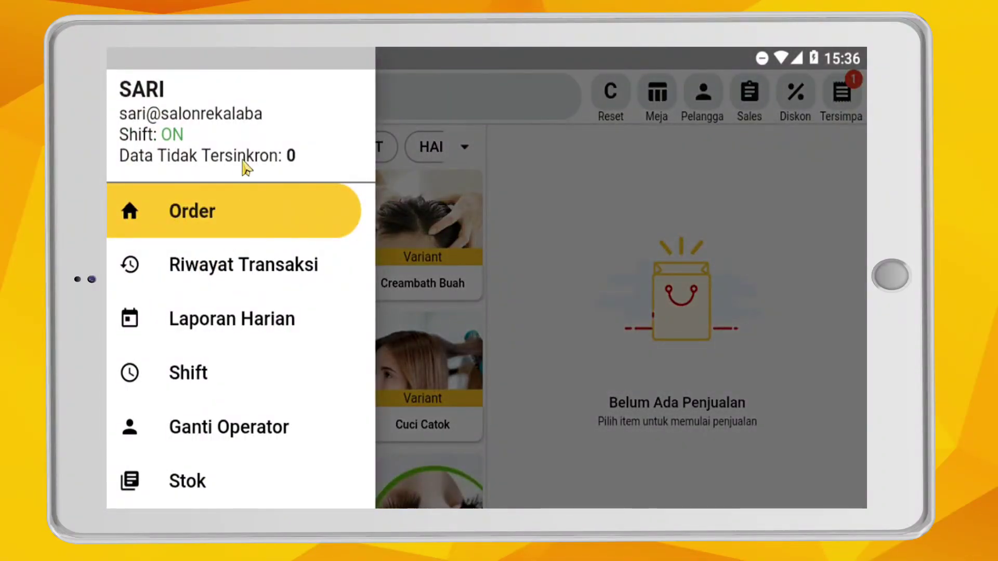
{"action": "left_click", "coordinate": [248, 267]}
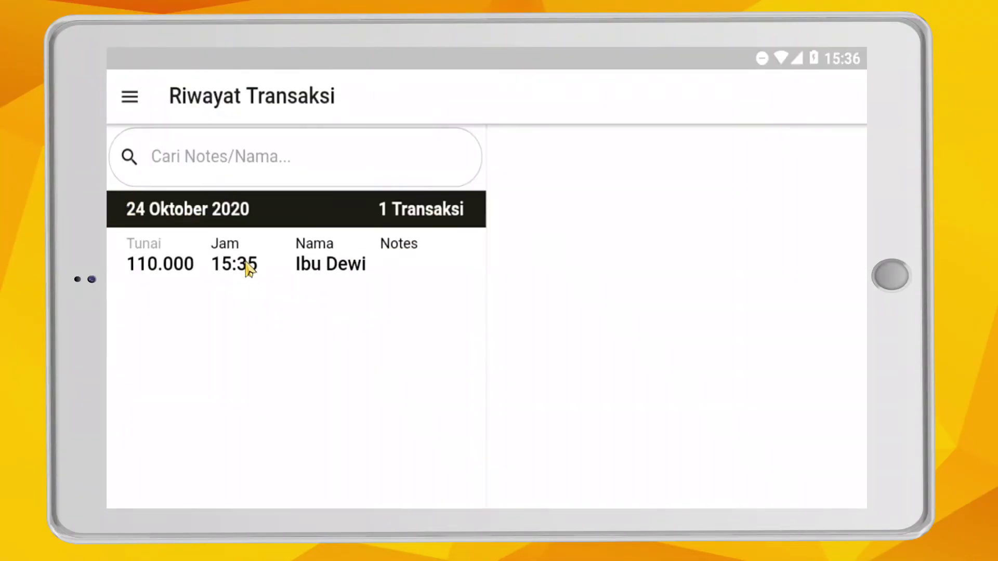
{"action": "left_click", "coordinate": [325, 269]}
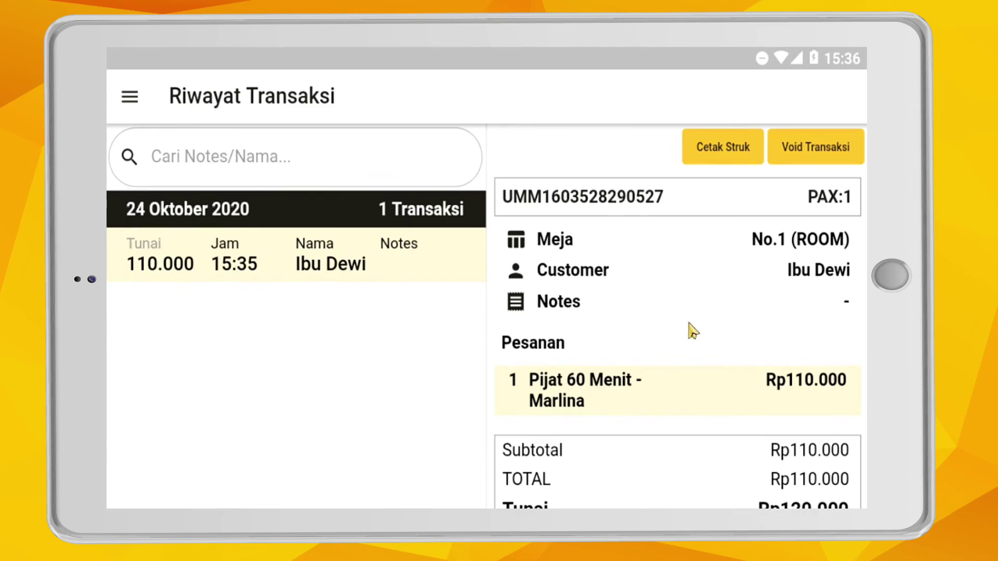
{"action": "scroll", "coordinate": [693, 356], "scroll_direction": "down", "scroll_amount": 2}
{"action": "scroll", "coordinate": [694, 356], "scroll_direction": "up", "scroll_amount": 1}
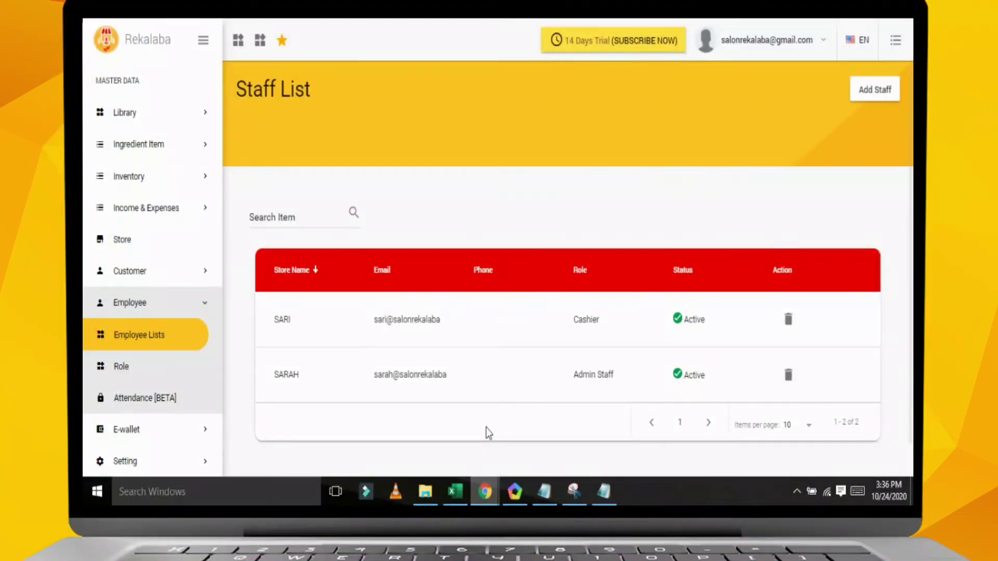
- Review the massage sale in the Item Variant And COGS and Collected By sales reports
{"action": "scroll", "coordinate": [192, 169], "scroll_direction": "up", "scroll_amount": 3}
{"action": "left_click", "coordinate": [149, 76]}
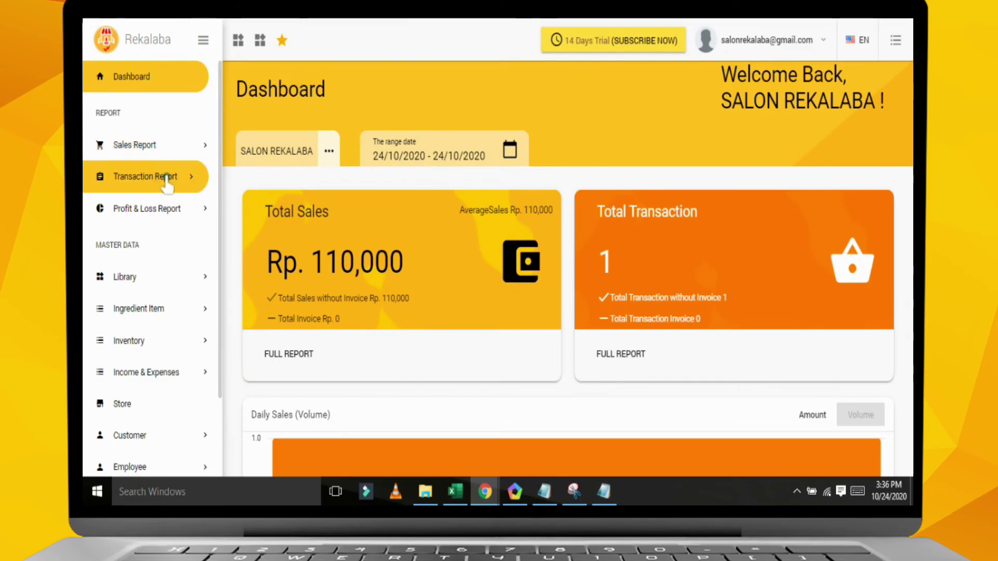
{"action": "left_click", "coordinate": [173, 147]}
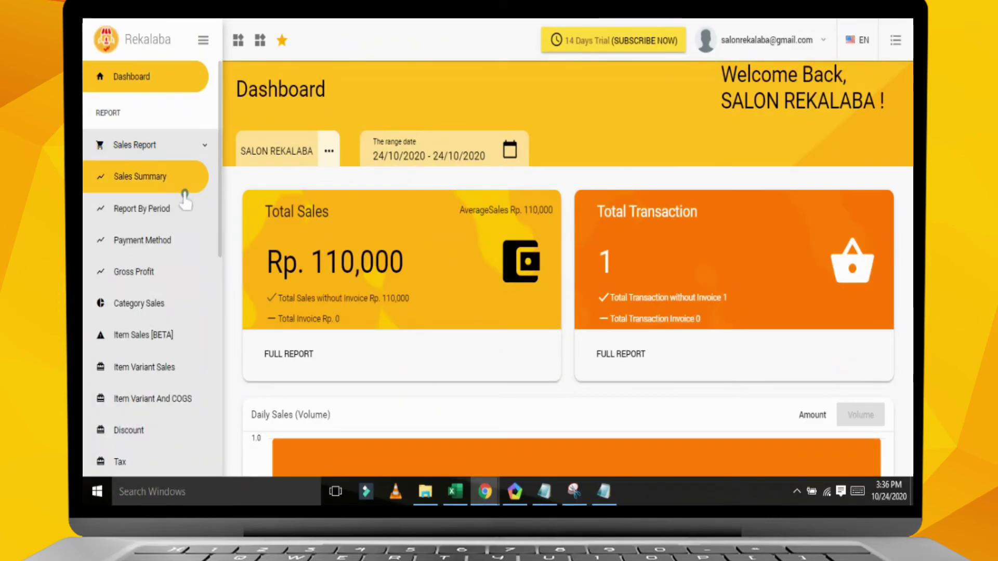
{"action": "scroll", "coordinate": [192, 260], "scroll_direction": "down", "scroll_amount": 3}
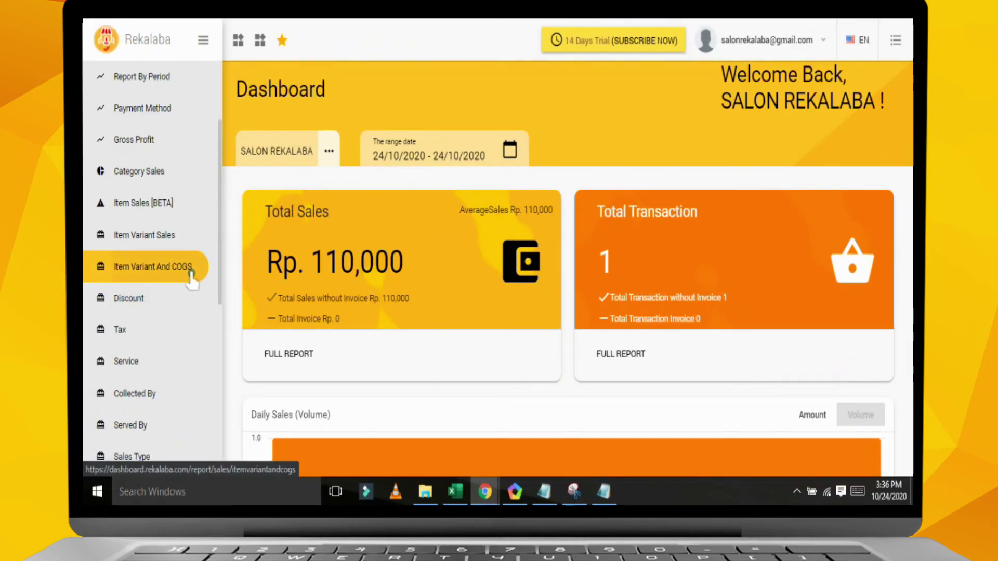
{"action": "left_click", "coordinate": [191, 272]}
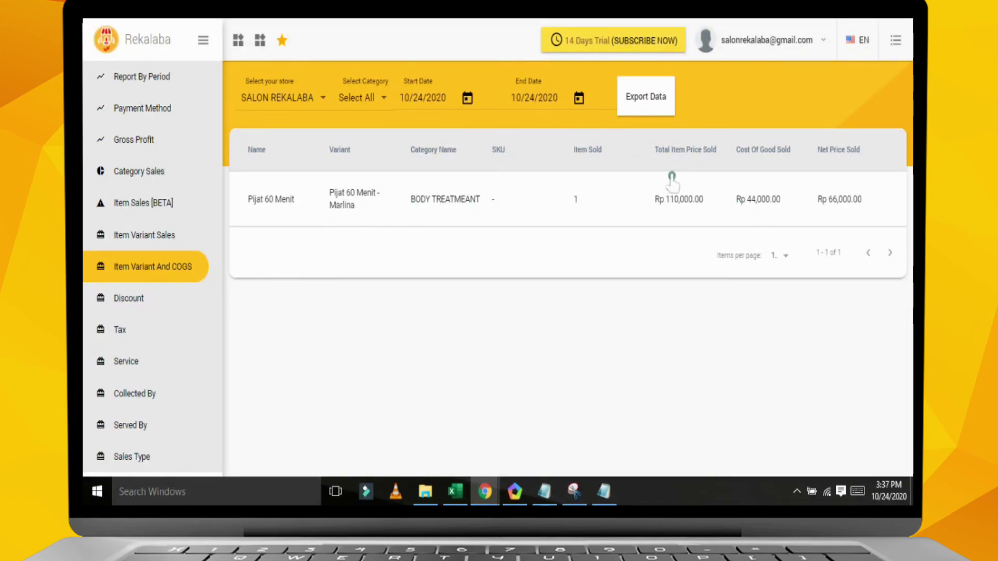
{"action": "left_click", "coordinate": [172, 395]}
{"action": "scroll", "coordinate": [663, 315], "scroll_direction": "down", "scroll_amount": 3}
- Return to the dashboard and scroll to the Daily Sales chart showing one 15:00 sale
{"action": "left_click", "coordinate": [148, 79]}
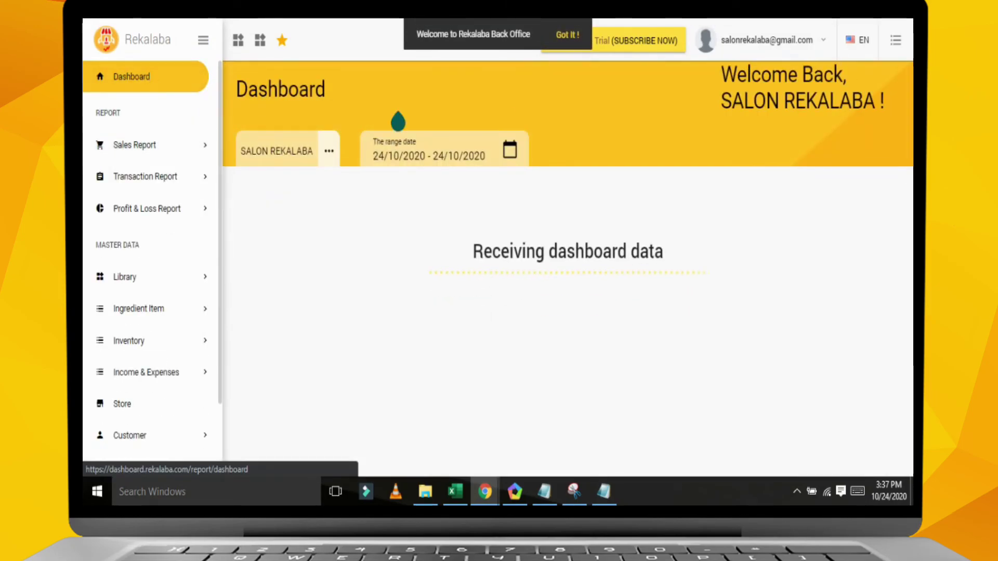
{"action": "scroll", "coordinate": [597, 382], "scroll_direction": "down", "scroll_amount": 5}
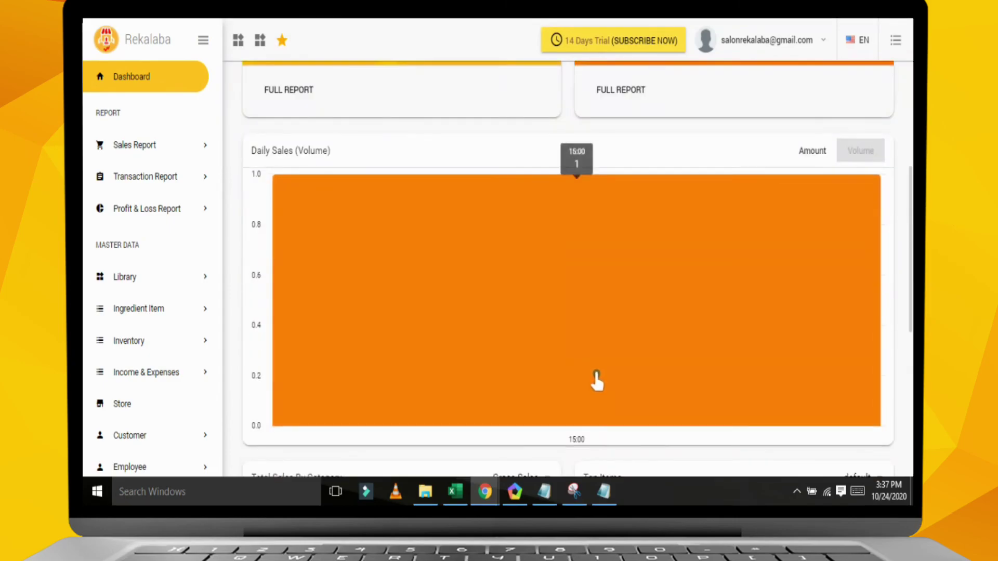
{"action": "scroll", "coordinate": [597, 379], "scroll_direction": "down", "scroll_amount": 5}
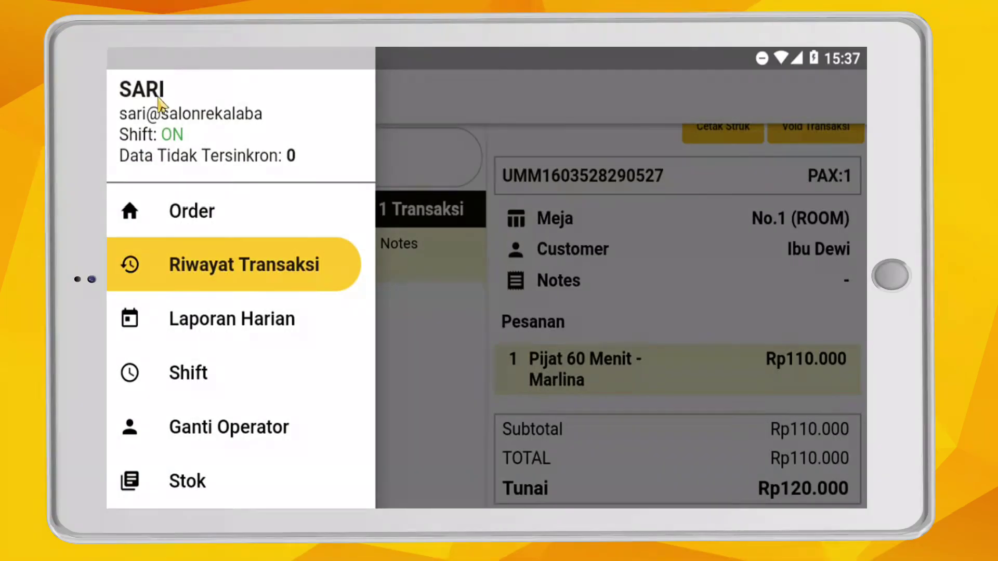
- View Laporan Harian by Pelanggan showing Rp 110.000 net sales, then return to Order
{"action": "left_click", "coordinate": [250, 327]}
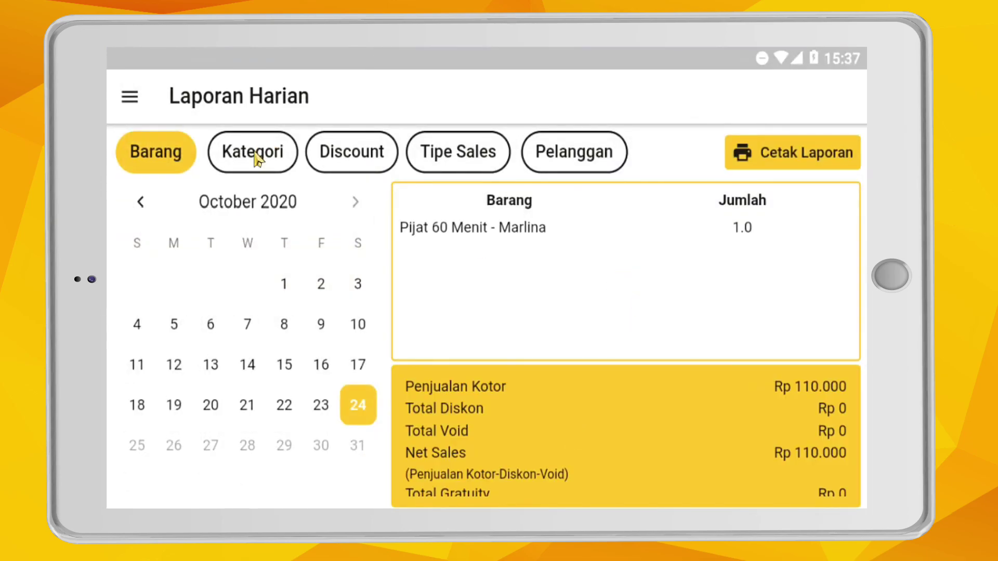
{"action": "left_click", "coordinate": [569, 161]}
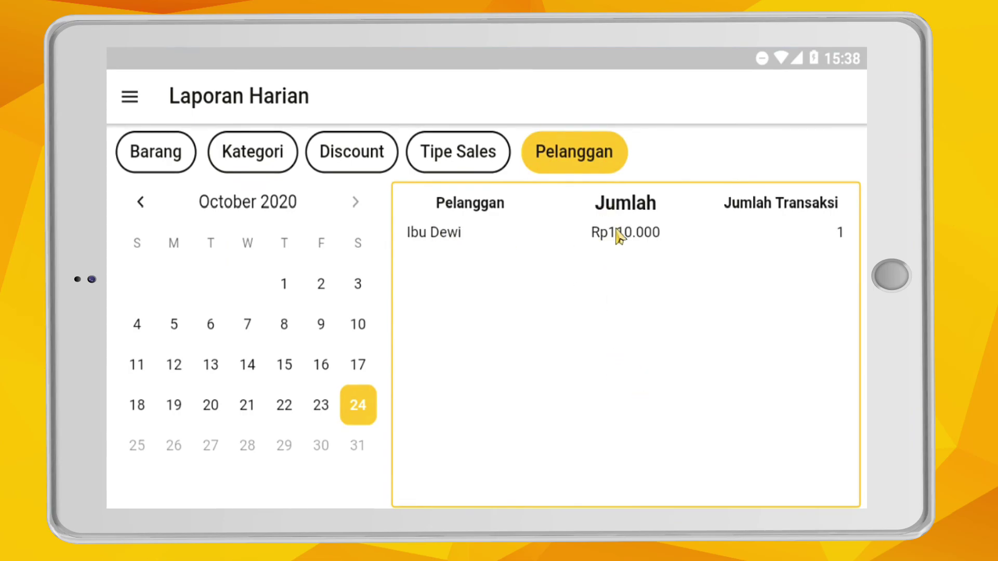
{"action": "left_click", "coordinate": [129, 100]}
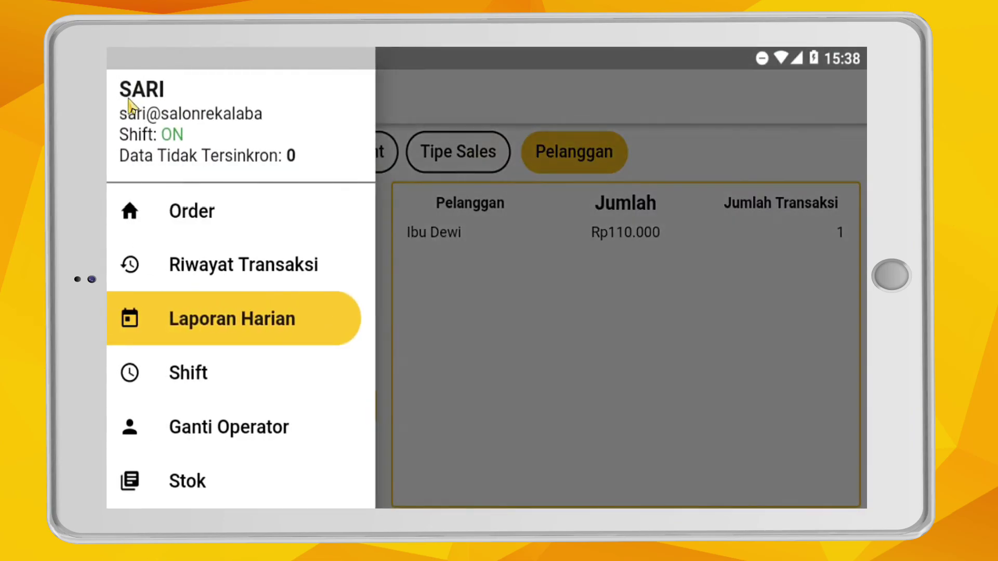
{"action": "scroll", "coordinate": [252, 379], "scroll_direction": "down", "scroll_amount": 3}
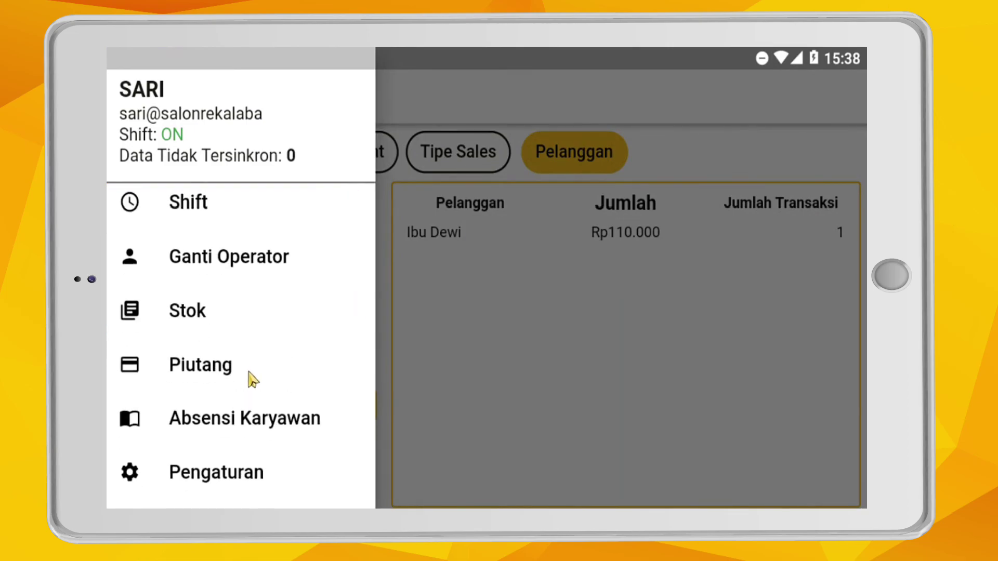
{"action": "left_click", "coordinate": [263, 319]}
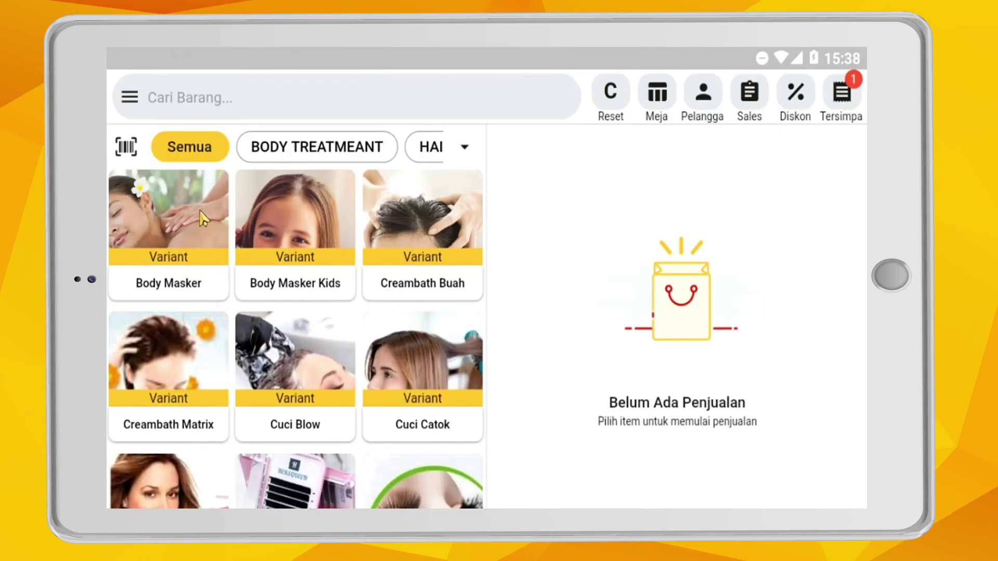